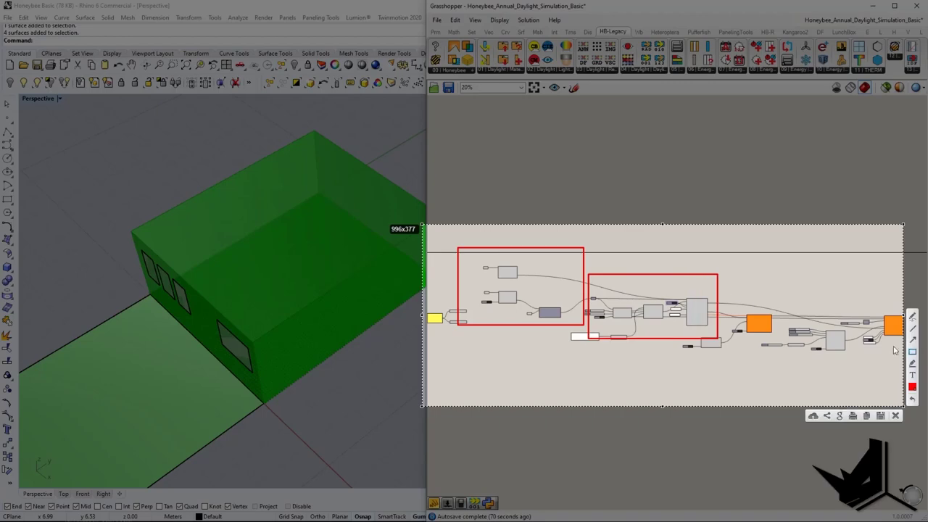
Step: Examine the Honeybee definition from the zone setup to the Recolor Mesh component, along with the coloured daylight result in the room model
drag(665, 297, 683, 314)
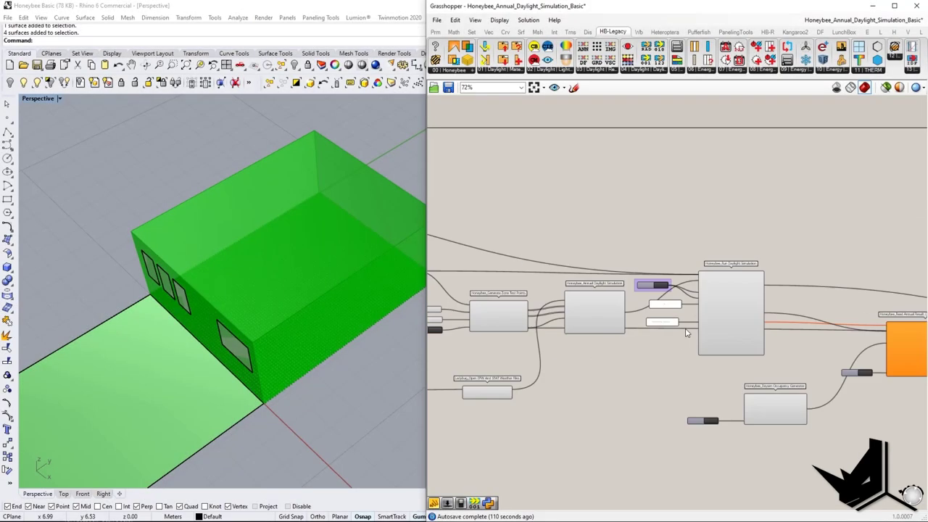
scroll(738, 349, up, 3)
scroll(738, 349, up, 2)
click(741, 317)
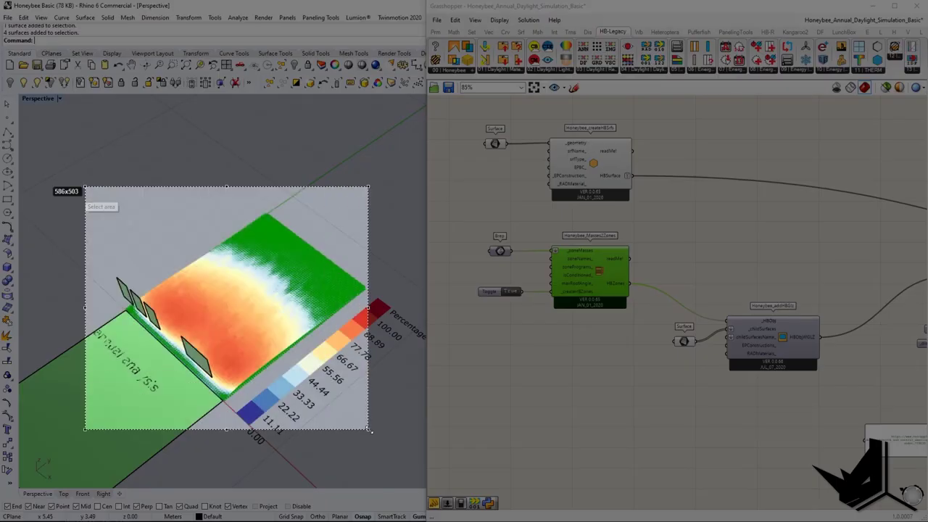
mouse_move(156, 290)
mouse_down()
mouse_move(261, 362)
mouse_move(221, 260)
mouse_up()
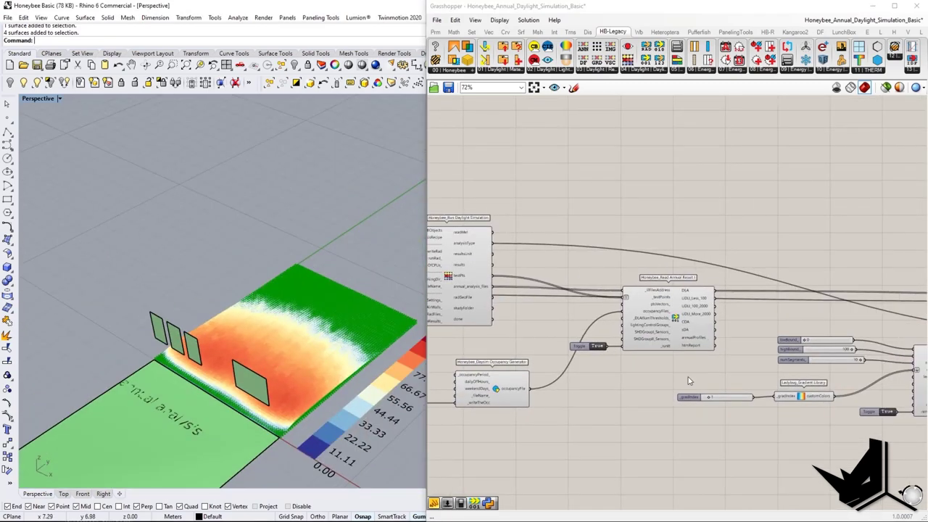
scroll(689, 380, up, 5)
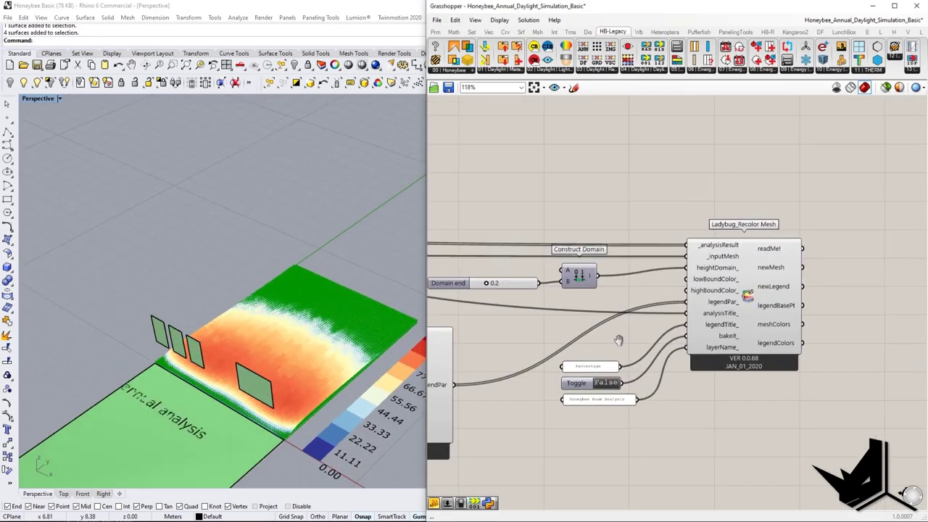
scroll(617, 337, up, 2)
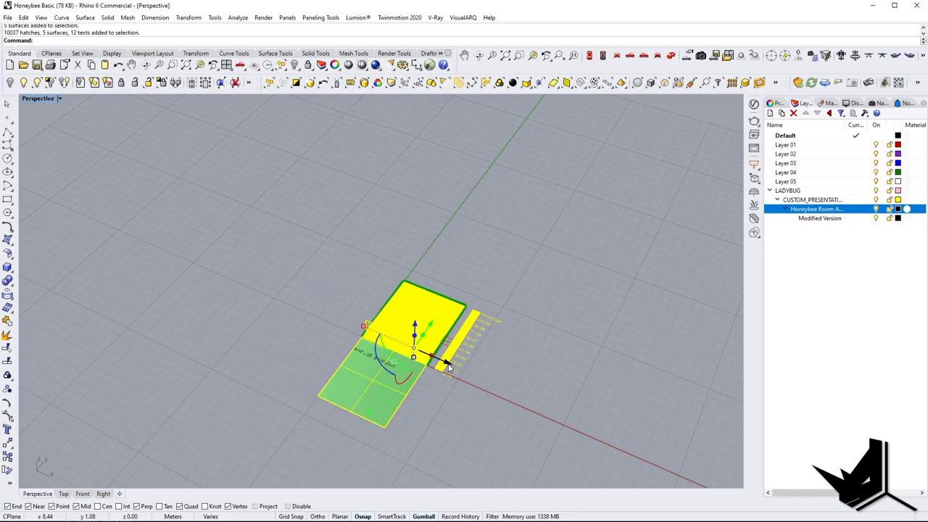
Step: Move the selected baked analysis hatches, surfaces and texts along the X axis
drag(440, 363, 212, 248)
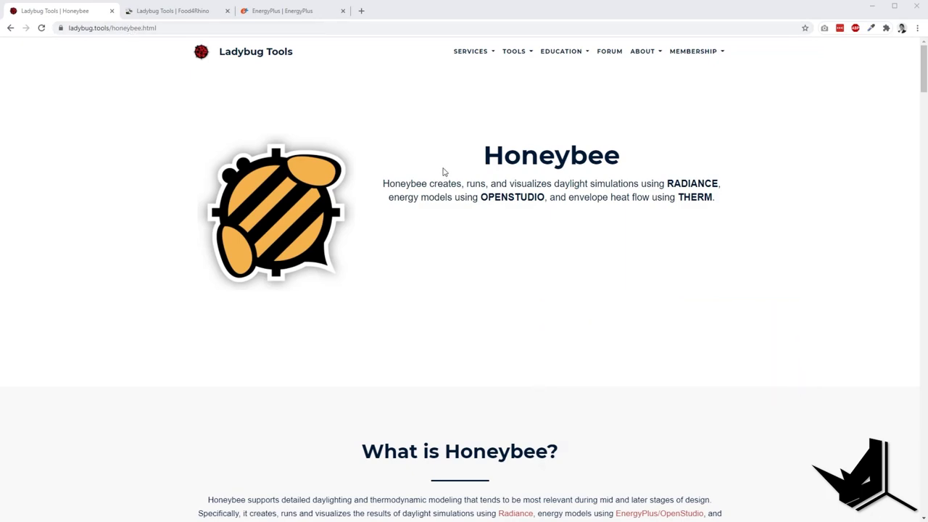
Step: Switch to the browser and read through the Ladybug Tools Honeybee page, covering its description, study types, getting started links and features
scroll(443, 173, down, 4)
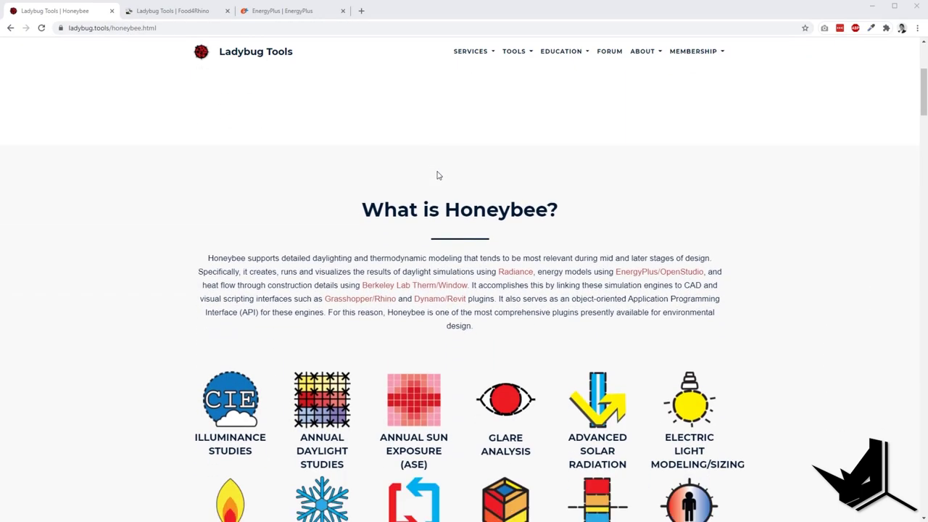
scroll(437, 174, down, 3)
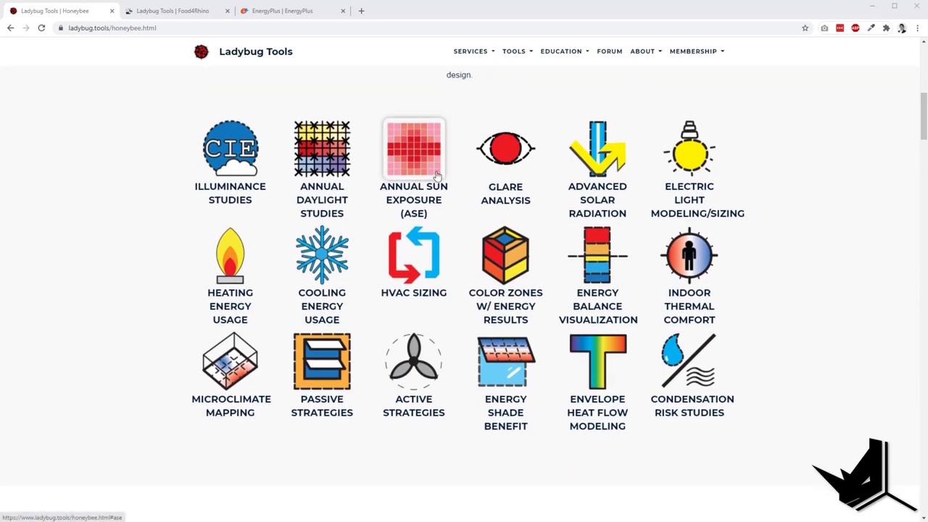
scroll(438, 175, down, 2)
scroll(435, 175, down, 3)
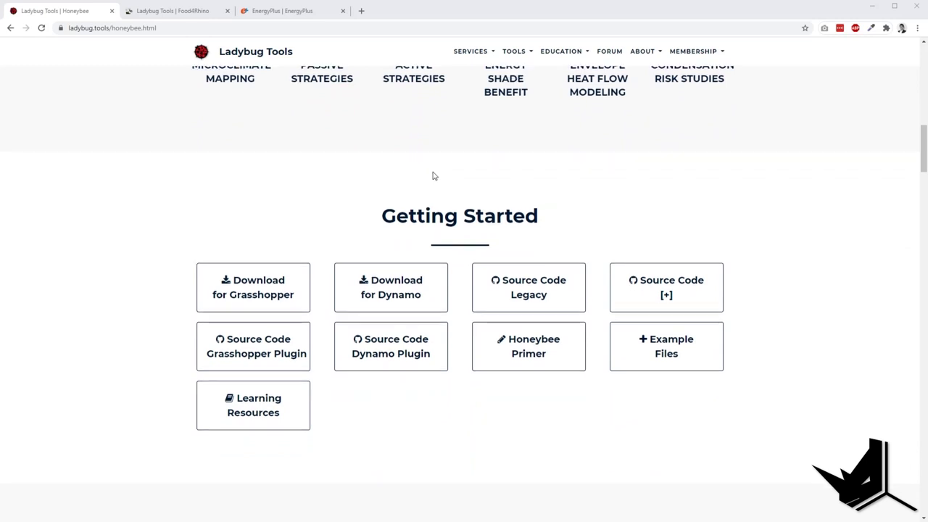
scroll(433, 176, down, 4)
scroll(433, 175, down, 3)
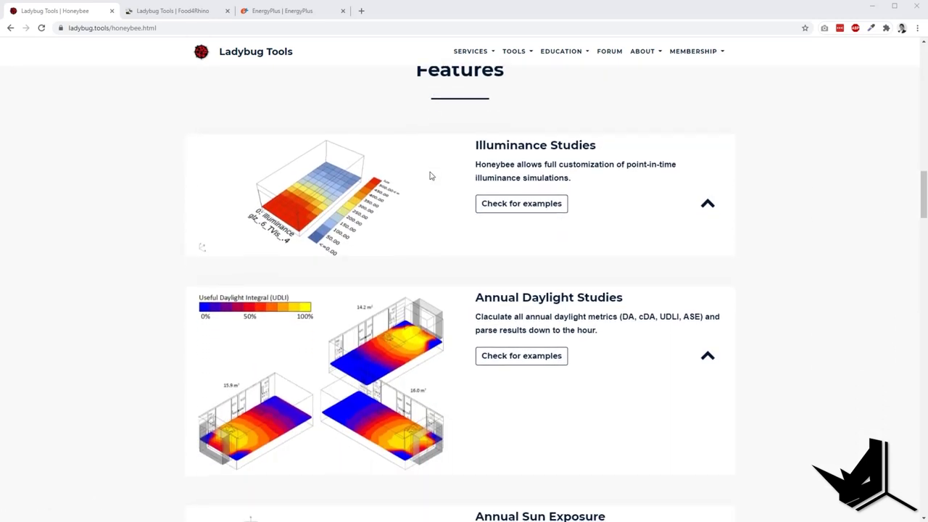
scroll(430, 175, down, 3)
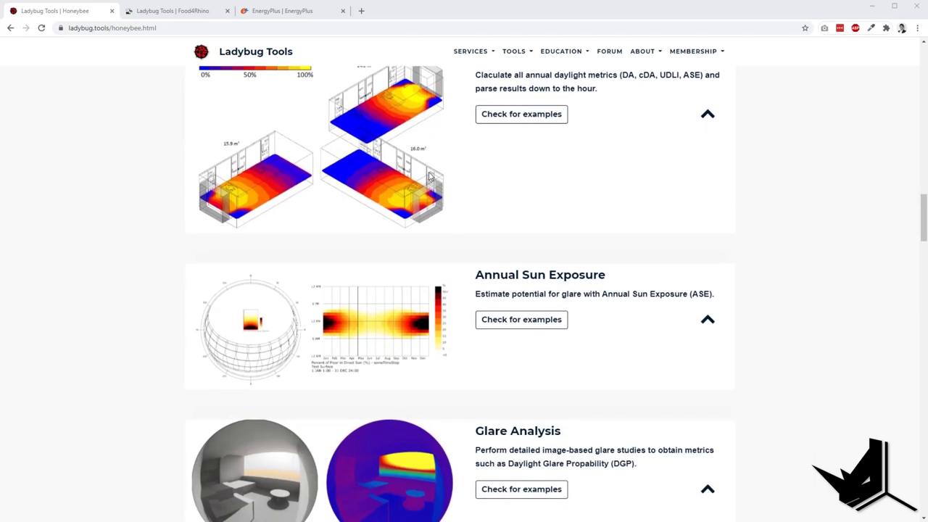
scroll(430, 175, down, 5)
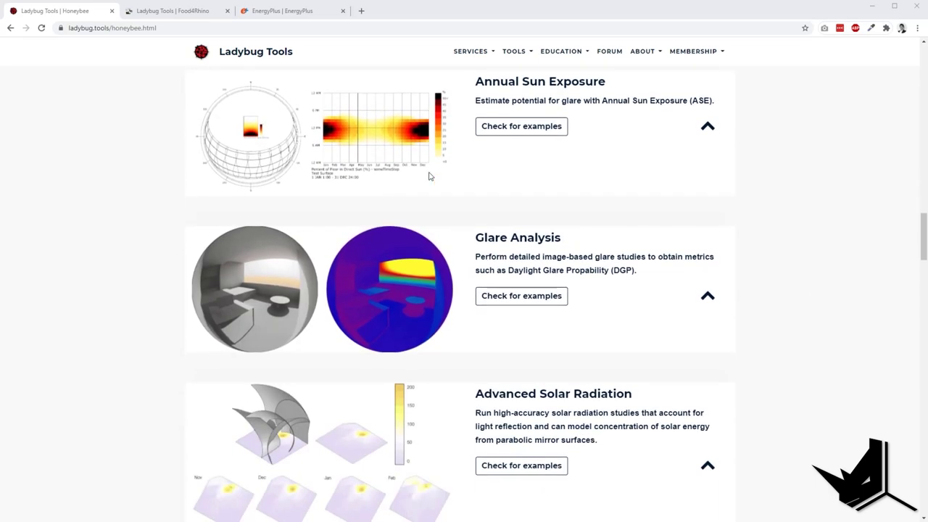
scroll(429, 177, down, 5)
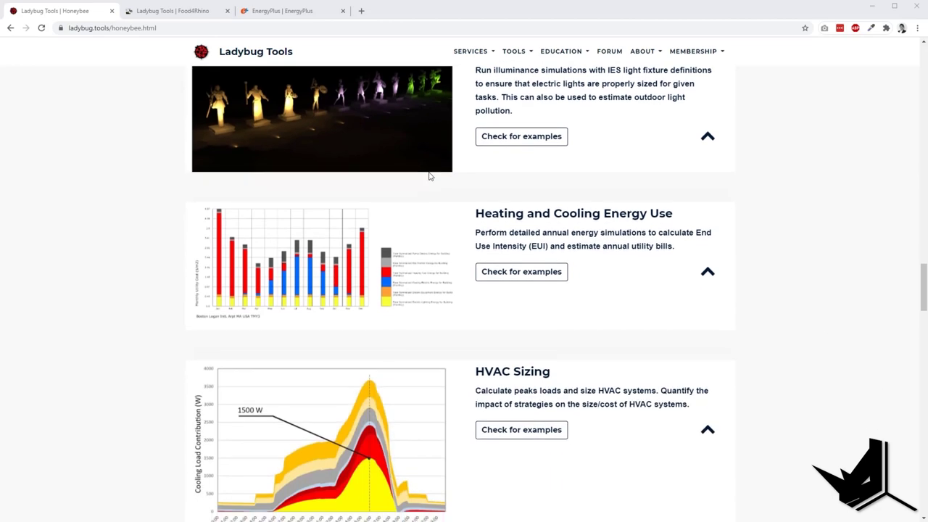
scroll(428, 176, down, 12)
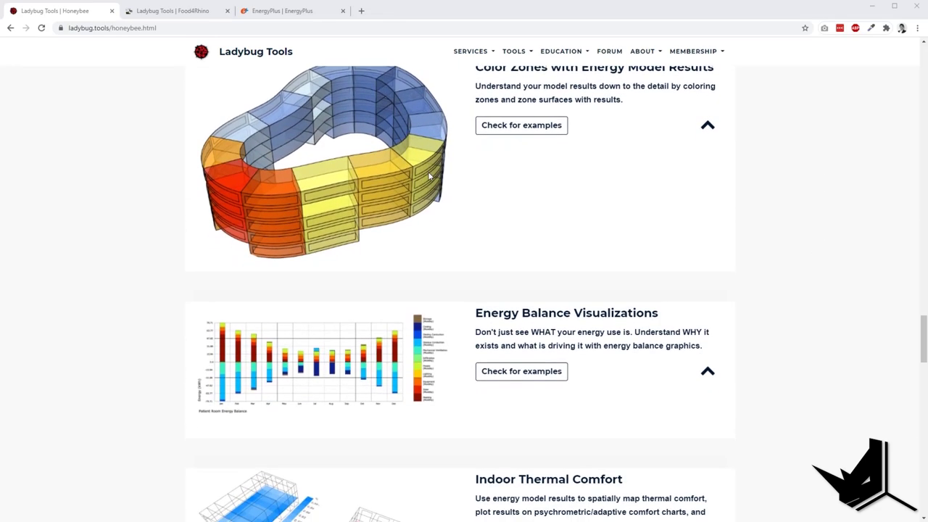
Step: Open the Ladybug Tools page on Food4Rhino and examine the available plugin downloads
click(187, 12)
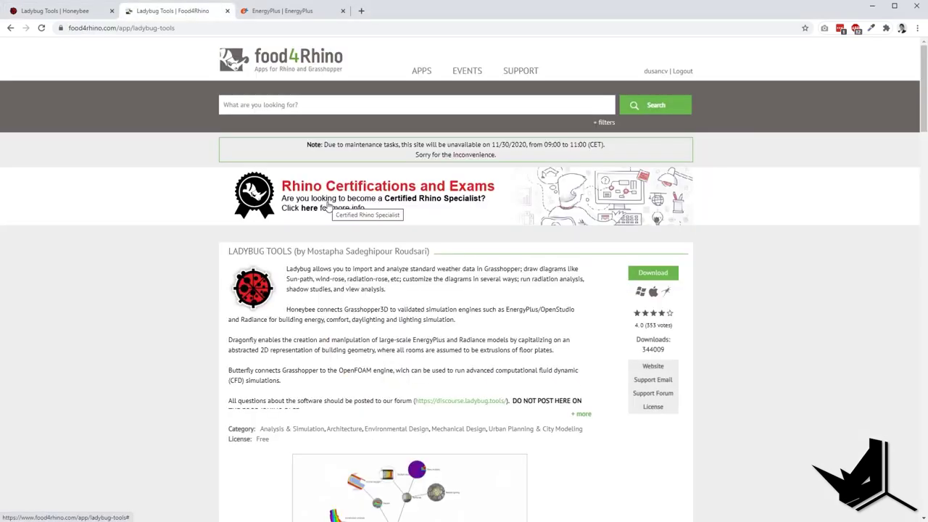
scroll(461, 326, down, 7)
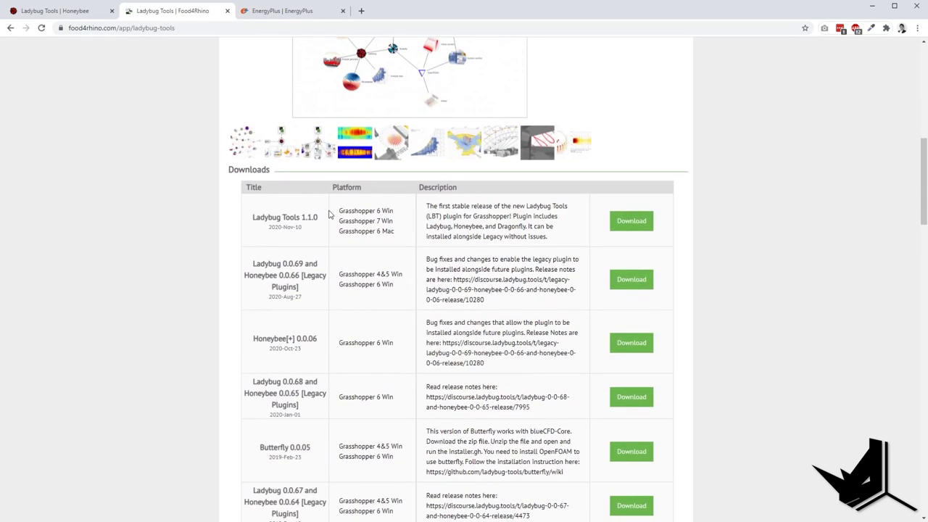
scroll(434, 409, up, 2)
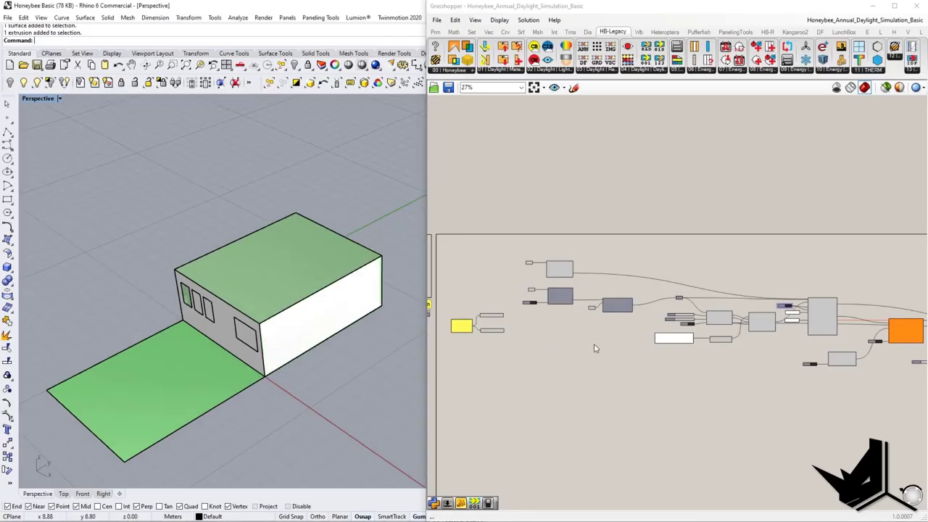
Step: Switch back to Rhino and Grasshopper and hide the room's box extrusion in the Perspective viewport
right_drag(595, 346, 573, 282)
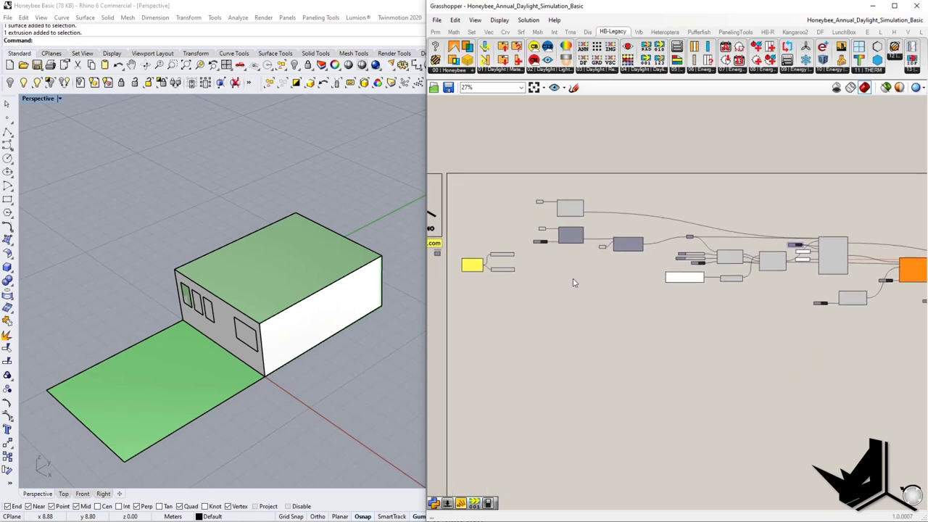
right_drag(820, 302, 727, 342)
right_drag(523, 309, 744, 338)
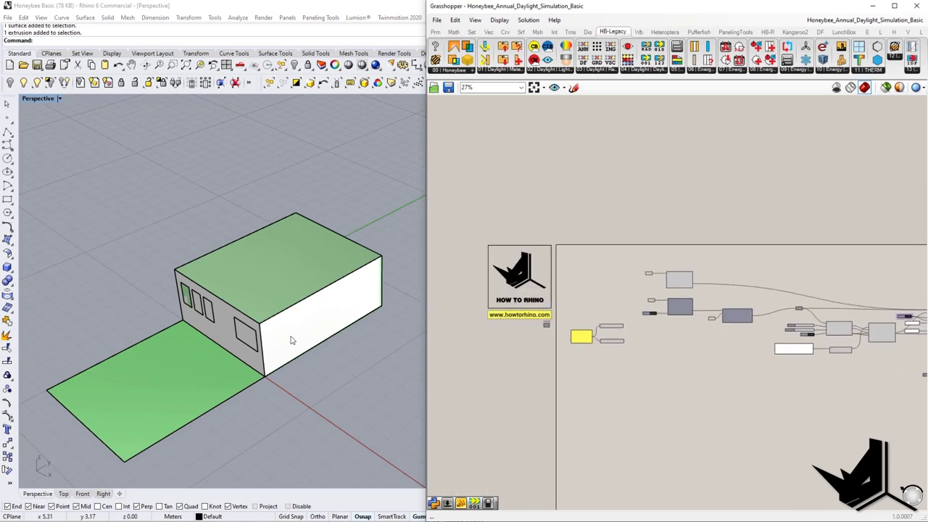
mouse_move(292, 340)
right_down()
mouse_move(363, 344)
mouse_move(368, 373)
mouse_move(297, 335)
right_up()
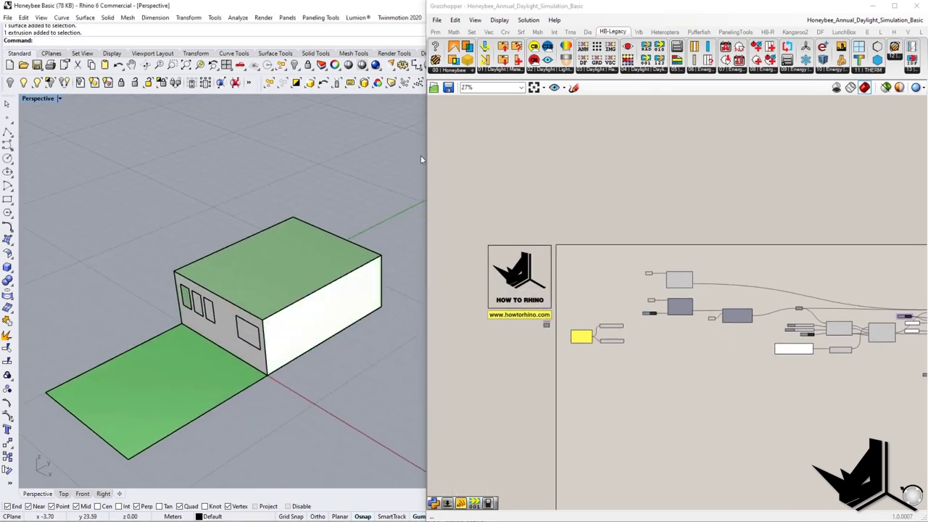
right_drag(253, 241, 277, 256)
click(273, 284)
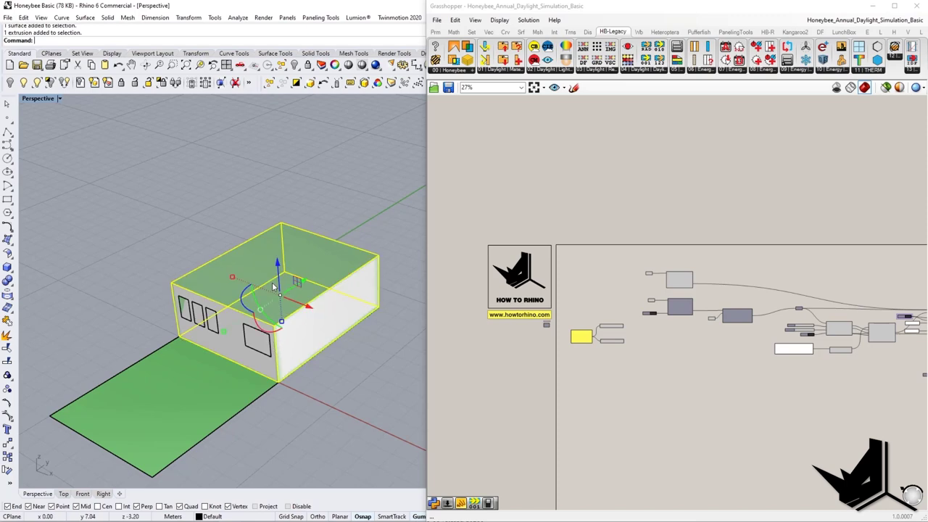
click(9, 85)
Step: Select the four window surfaces on the room's front wall to inspect them from several angles, and clear the selection
right_drag(321, 280, 294, 273)
scroll(210, 292, up, 8)
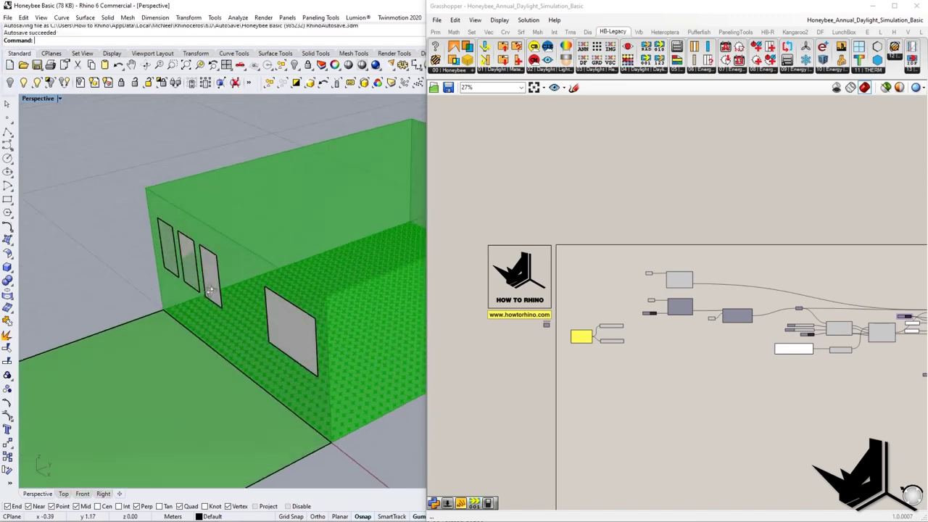
right_drag(210, 290, 140, 254)
drag(386, 415, 387, 416)
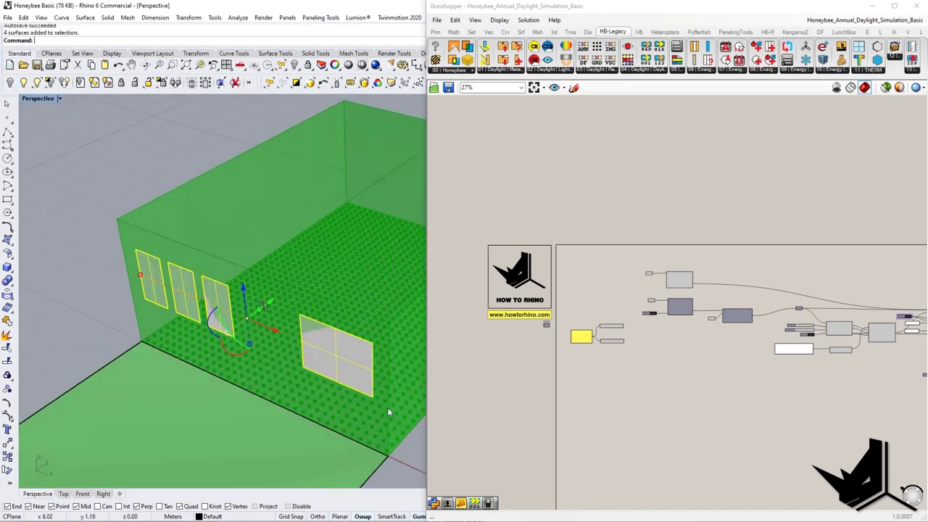
right_drag(387, 410, 308, 351)
scroll(327, 385, down, 6)
scroll(254, 344, up, 3)
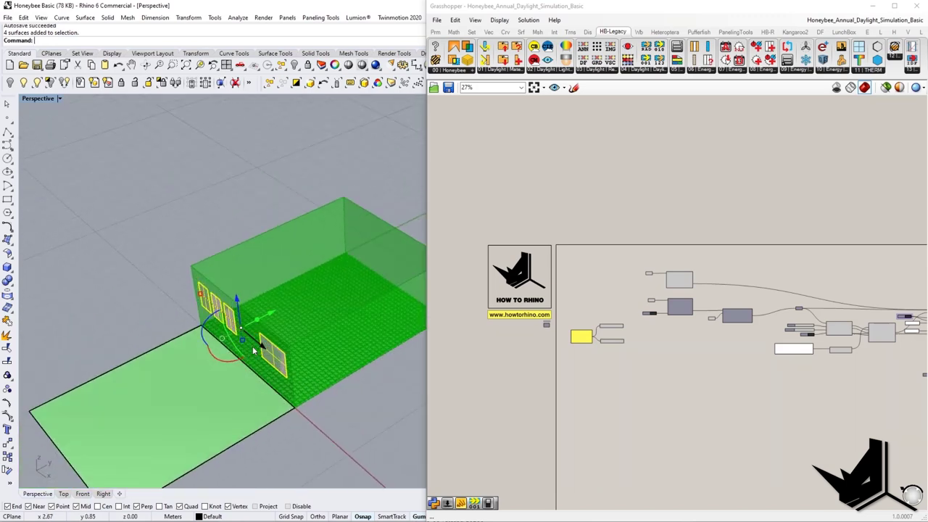
right_drag(406, 277, 200, 300)
key(Escape)
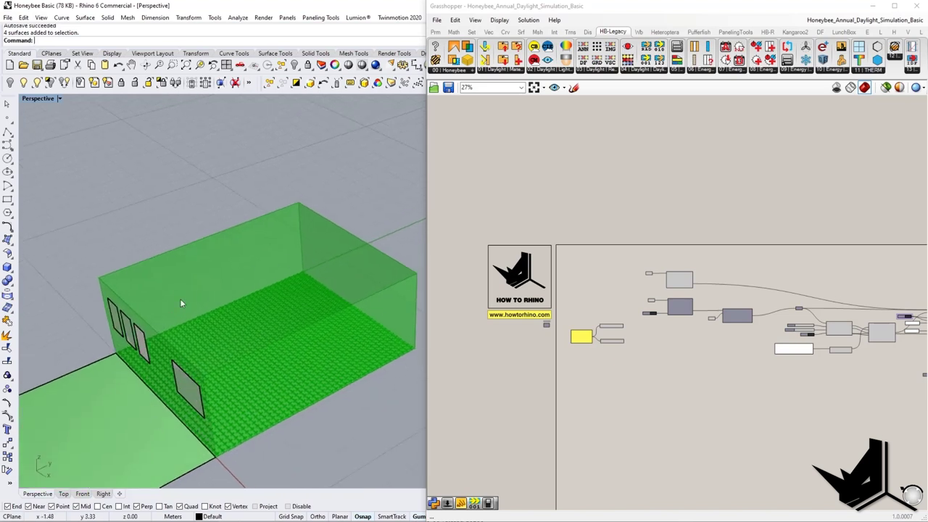
Step: Look over the Grasshopper definition from the surface and zone inputs through the simulation run to the legend and Recolor Mesh components
shift+right_drag(236, 337, 293, 351)
scroll(720, 379, up, 5)
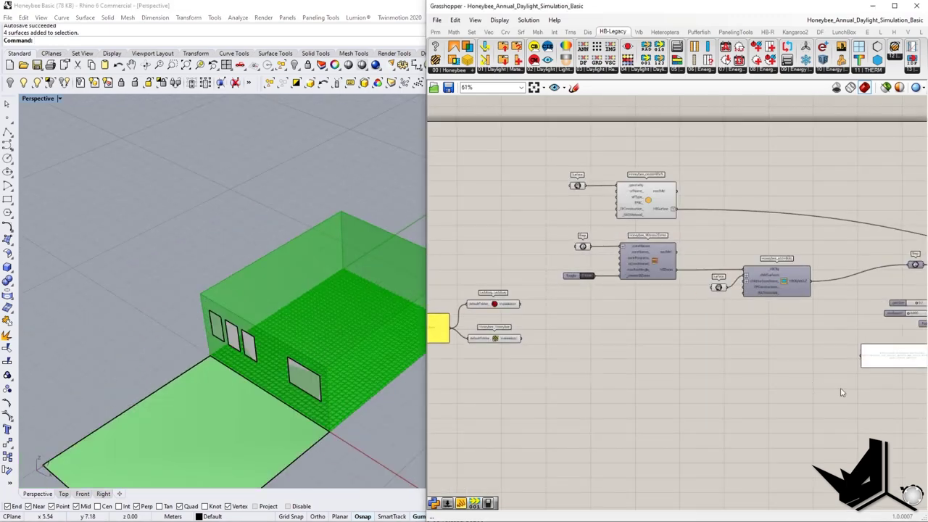
scroll(679, 375, down, 4)
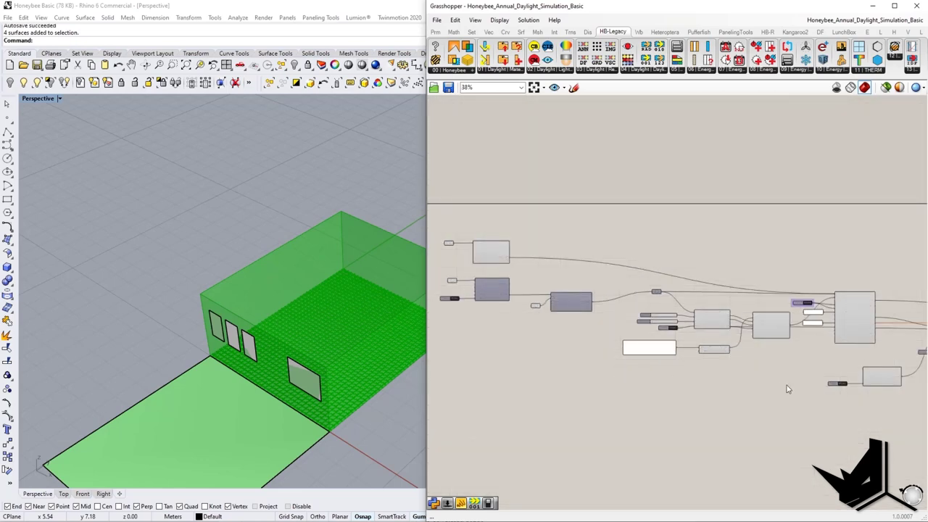
scroll(786, 389, up, 3)
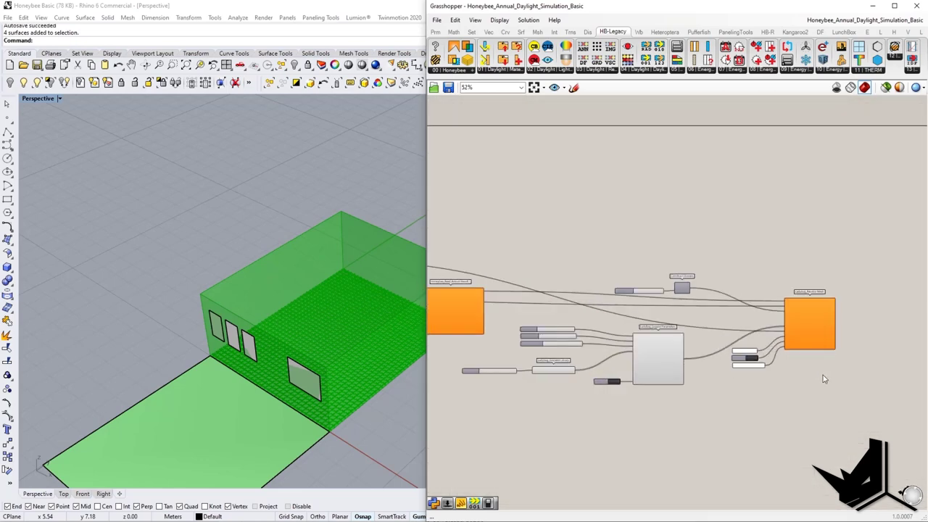
scroll(822, 379, up, 2)
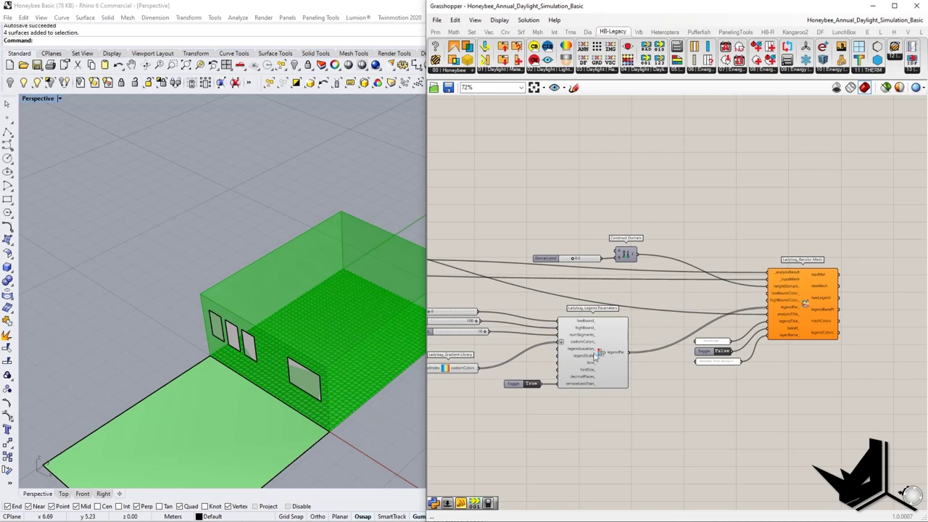
right_drag(595, 356, 782, 366)
right_drag(549, 309, 850, 329)
right_drag(508, 307, 513, 324)
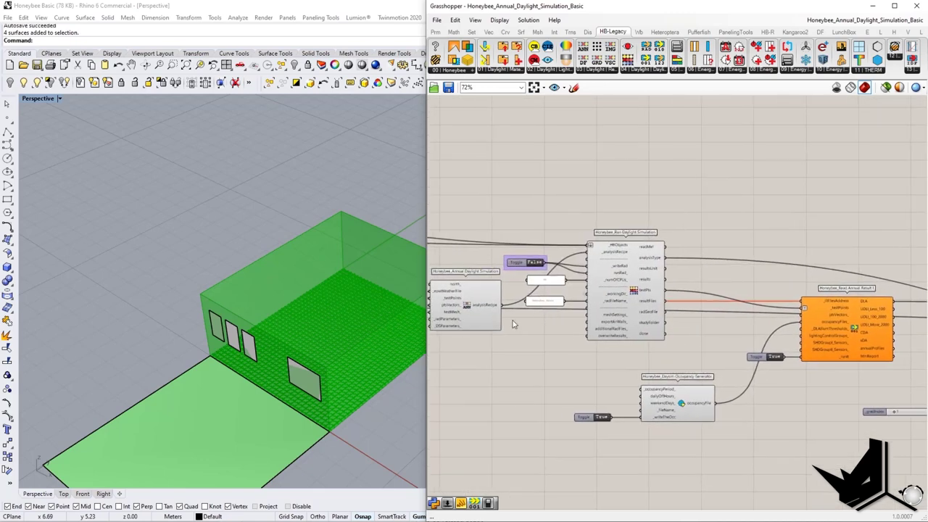
Step: Examine the annual analysis mesh on the room floor and highlight the Honeybee_Generate Zone Test Points component behind it
shift+right_drag(413, 357, 326, 337)
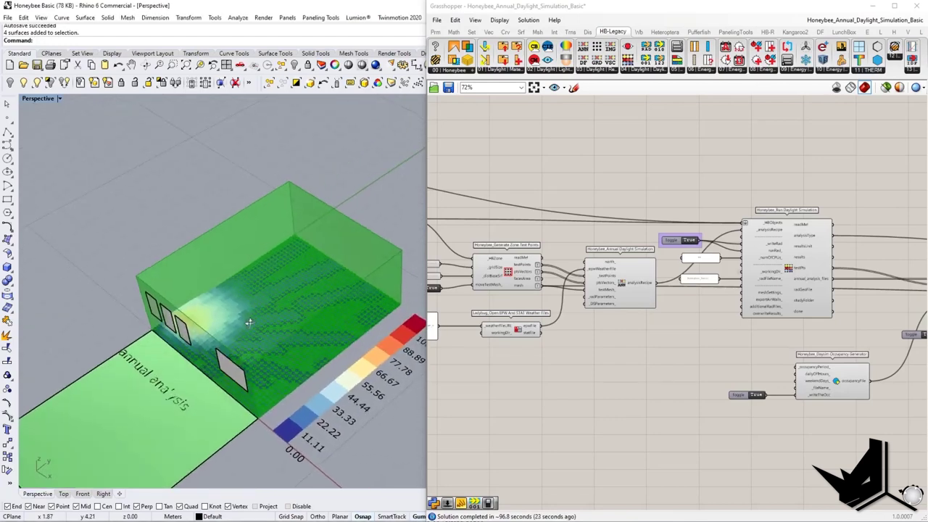
scroll(249, 322, up, 5)
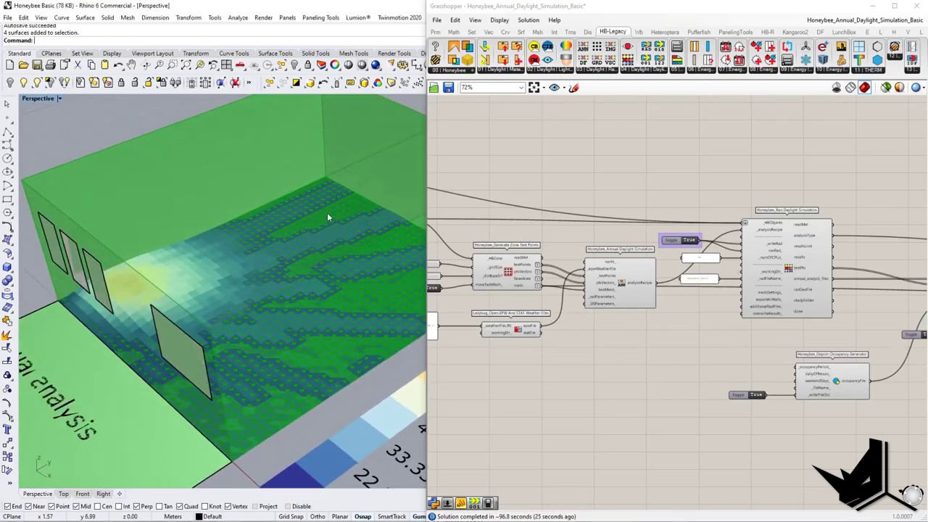
scroll(507, 279, up, 2)
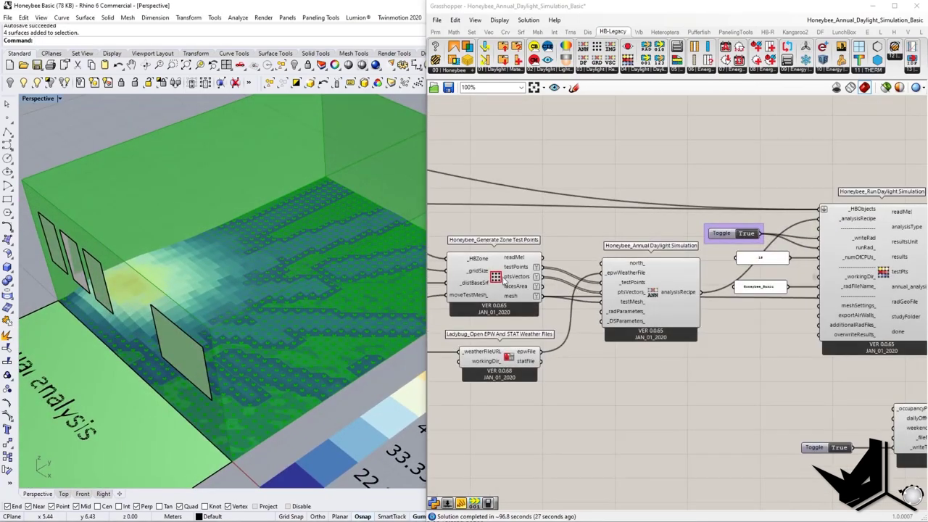
click(505, 280)
scroll(652, 348, down, 5)
right_drag(667, 355, 737, 377)
scroll(581, 300, up, 1)
Step: Select the Brep parameter that feeds the zone masses of the Honeybee_Masses2Zones component
right_drag(580, 300, 883, 312)
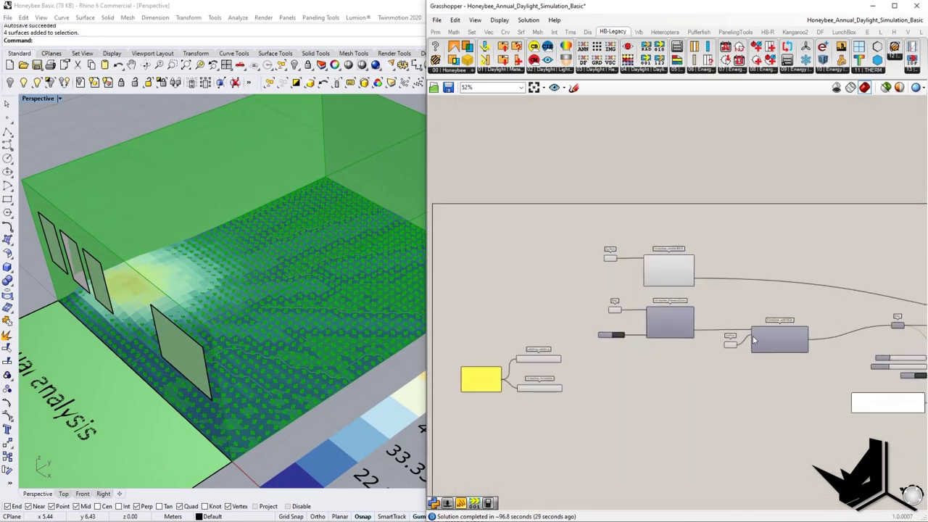
scroll(754, 341, up, 3)
click(614, 321)
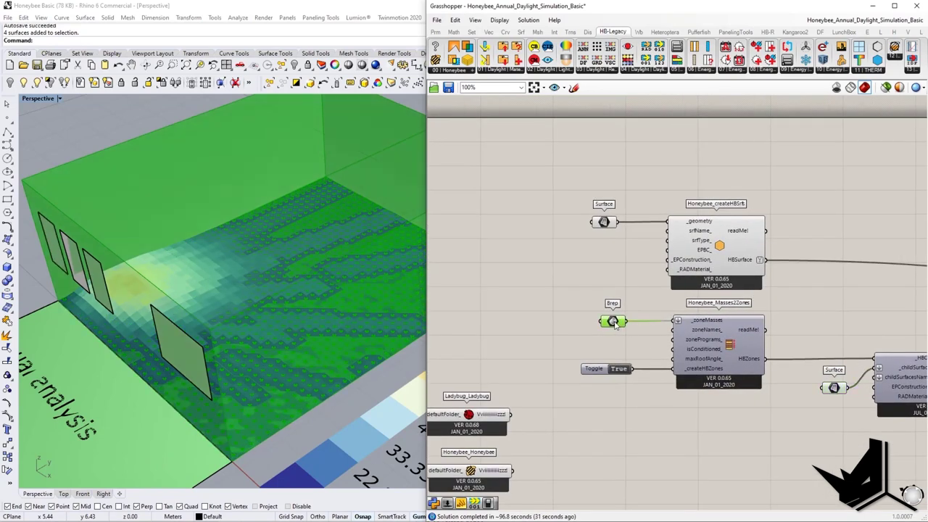
Step: Turn off the preview of the Brep parameter that feeds the zone masses of Honeybee_Masses2Zones
right_click(614, 324)
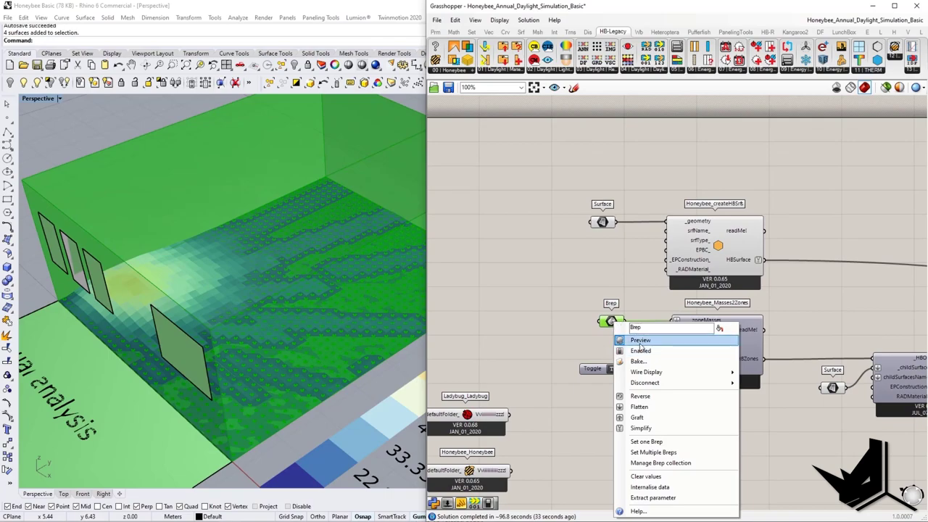
click(639, 343)
scroll(187, 269, down, 5)
Step: Capture the viewport area around the room, circle the bright mesh zone beside the windows in red, and discard the capture
key(F1)
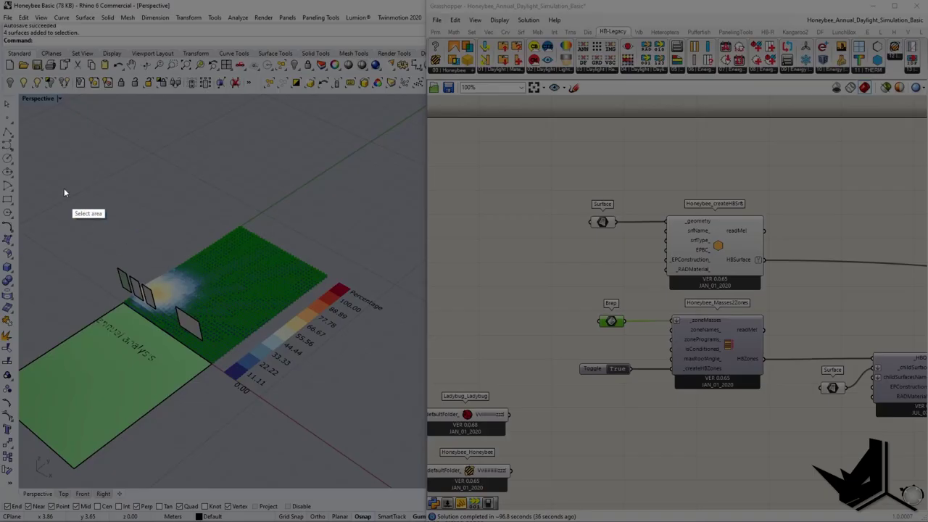
drag(48, 177, 404, 454)
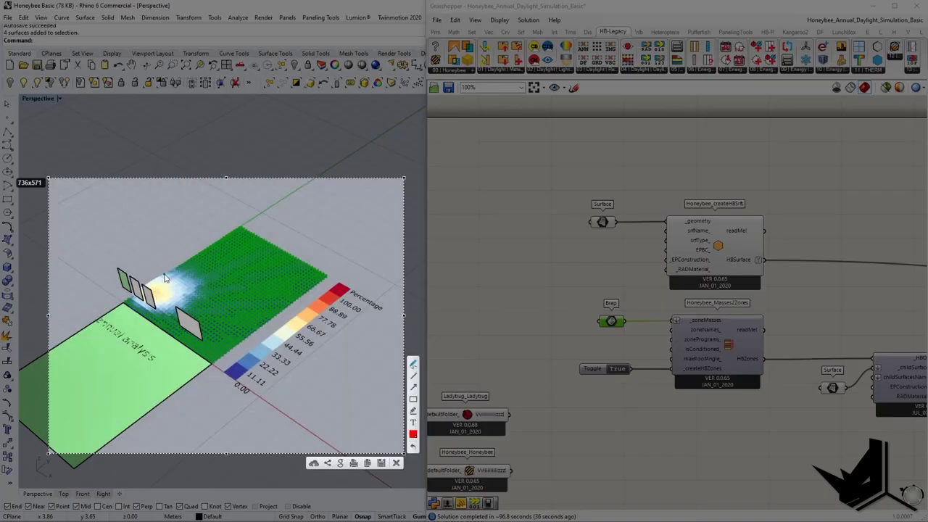
drag(165, 278, 133, 284)
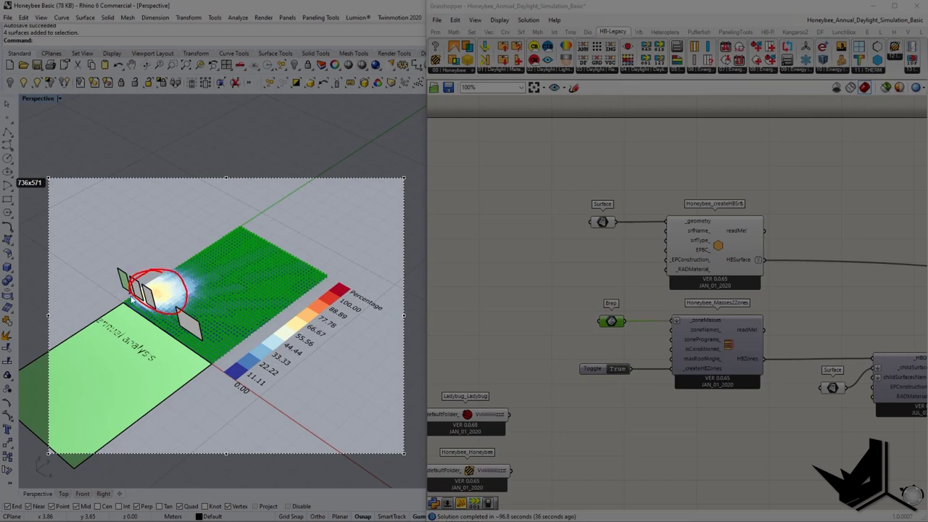
drag(134, 288, 187, 293)
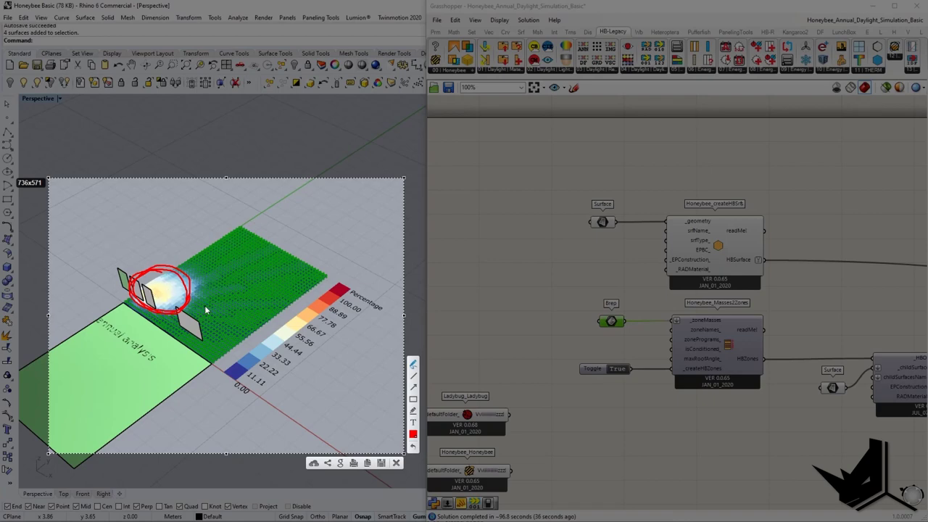
key(Escape)
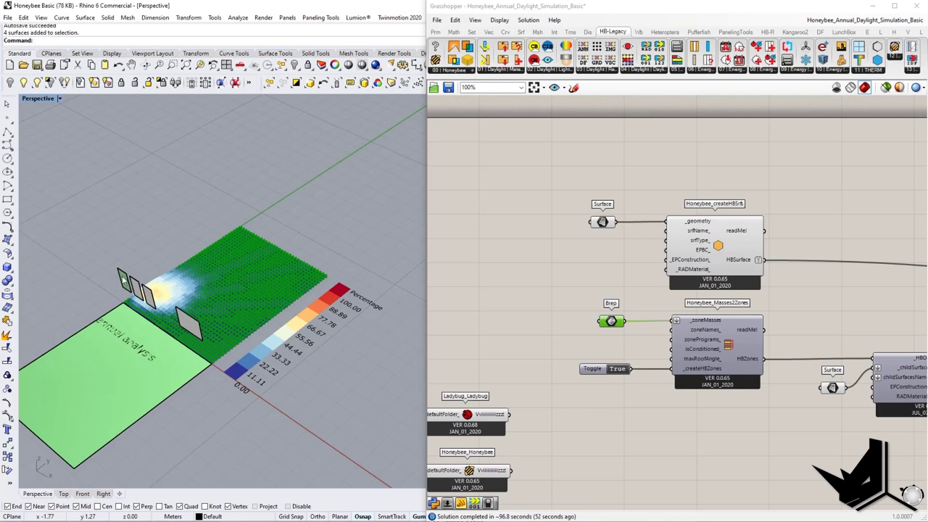
Step: Select the window surface nearest the room's corner and inspect it against the bright area of the analysis mesh
scroll(126, 278, up, 4)
right_drag(129, 280, 149, 290)
scroll(217, 324, down, 7)
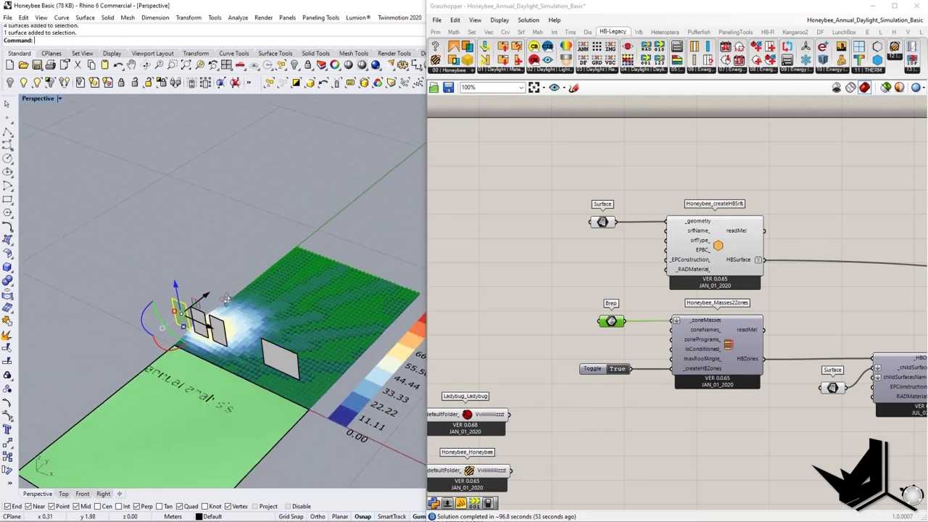
scroll(227, 324, up, 7)
scroll(227, 323, down, 5)
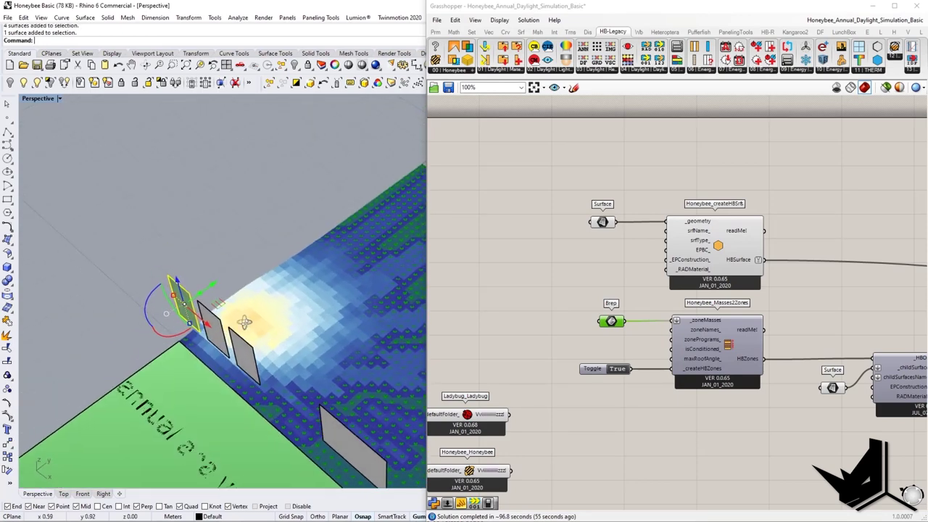
right_drag(209, 310, 226, 322)
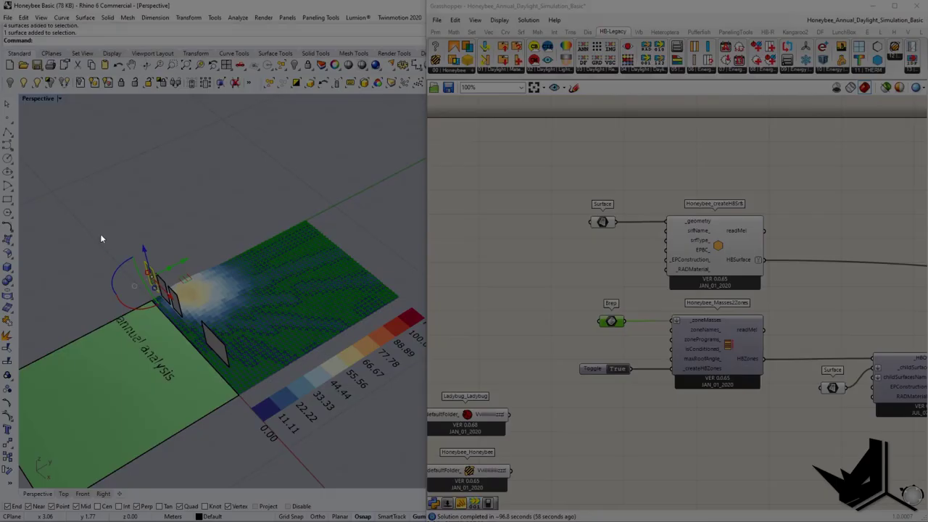
Step: Annotate a viewport capture with red light lines through the windows and circles around the bright zone and mid-range legend colours, then discard it
mouse_move(78, 168)
mouse_down()
mouse_move(431, 402)
mouse_move(456, 437)
mouse_up()
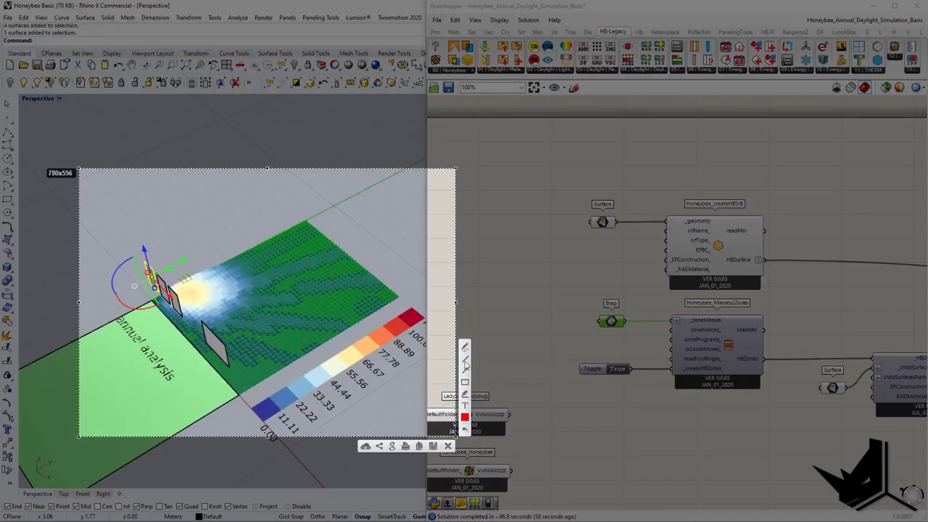
drag(152, 273, 237, 275)
drag(153, 284, 241, 292)
drag(150, 288, 225, 304)
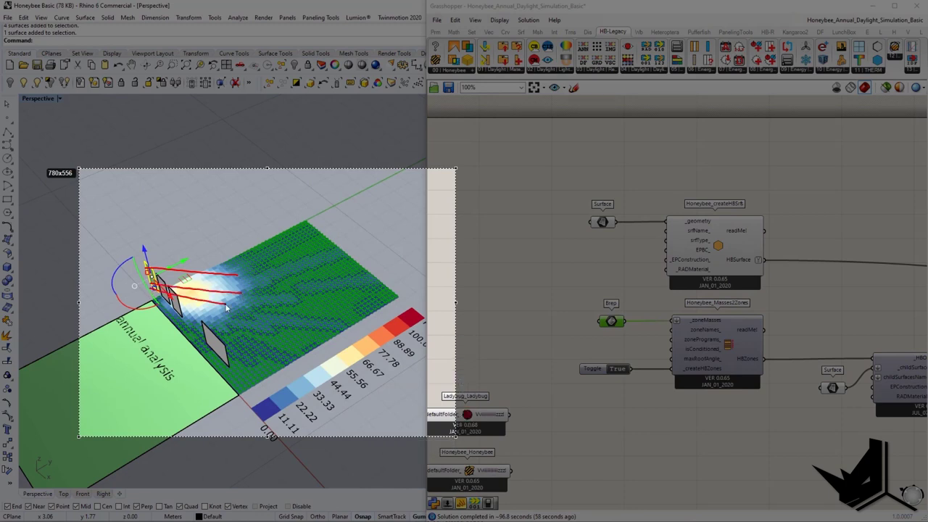
drag(170, 300, 227, 310)
mouse_move(144, 277)
mouse_down()
mouse_move(235, 285)
mouse_move(123, 250)
mouse_move(212, 240)
mouse_up()
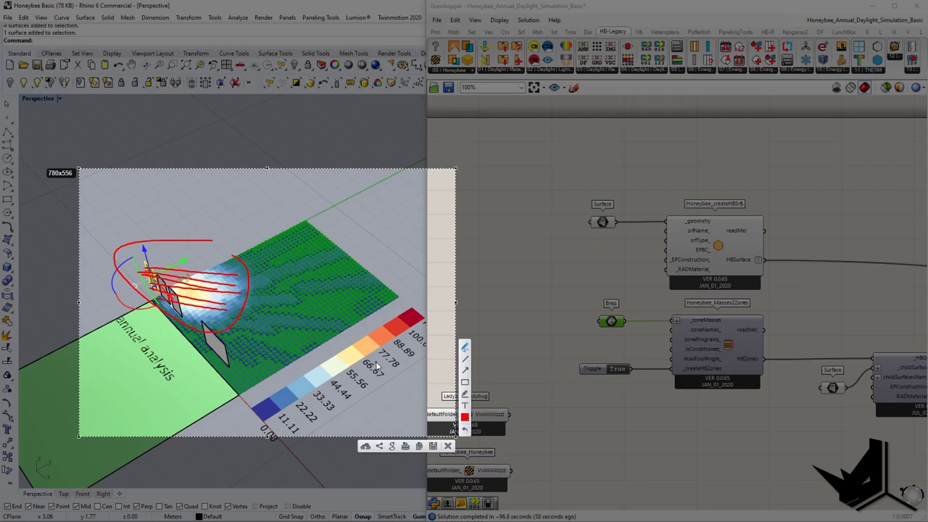
drag(371, 340, 318, 335)
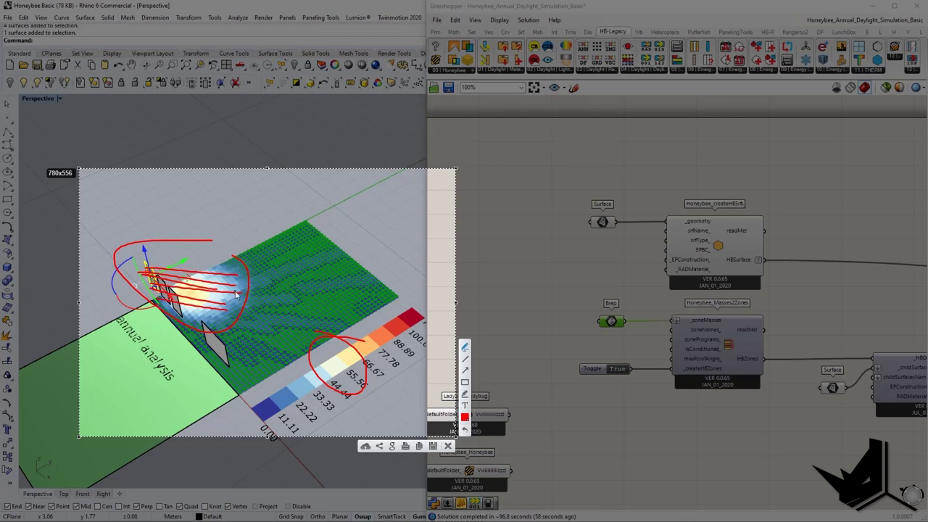
key(Escape)
Step: Set the toggle driving Honeybee_Run Daylight Simulation to False and clear the window selection in the Rhino viewport
mouse_move(163, 316)
right_down()
mouse_move(190, 332)
mouse_move(165, 318)
right_up()
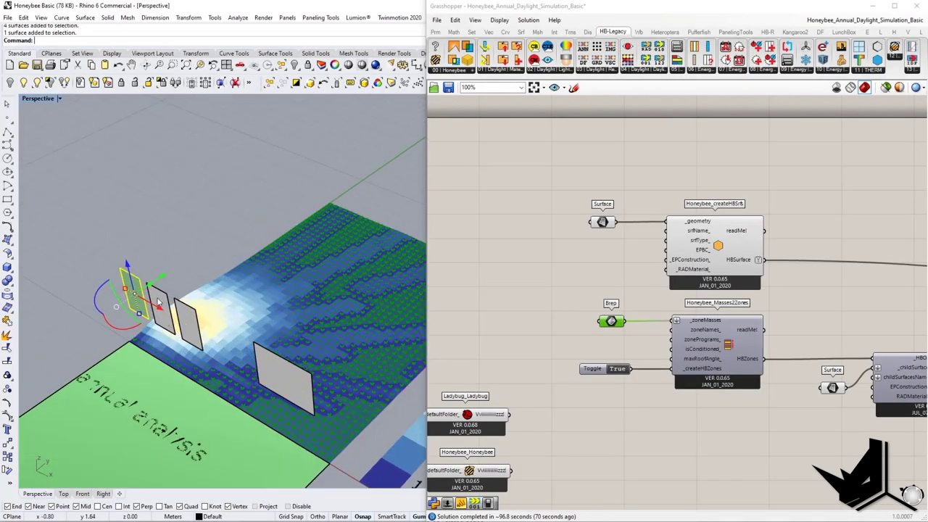
scroll(222, 317, down, 5)
shift+right_drag(269, 341, 313, 371)
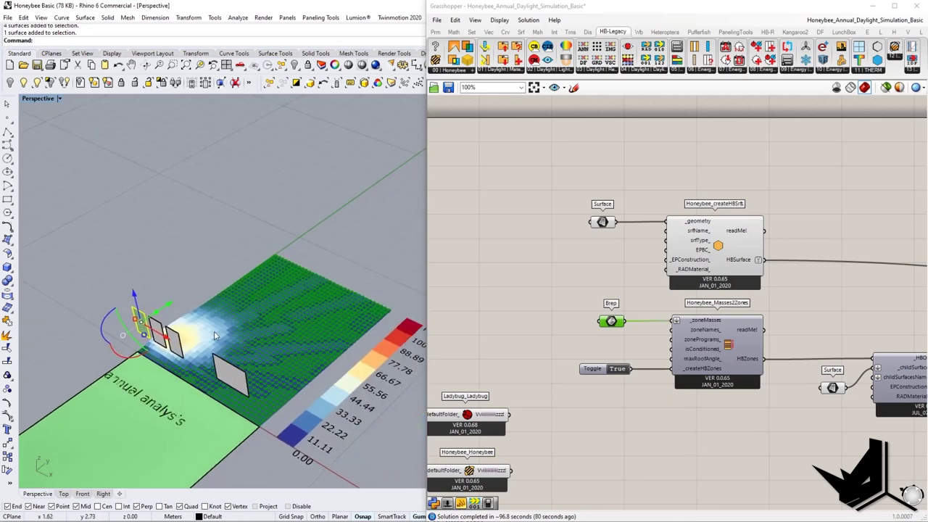
right_drag(215, 335, 233, 316)
click(500, 290)
right_drag(732, 284, 519, 262)
scroll(519, 262, down, 4)
right_drag(855, 320, 660, 311)
scroll(696, 297, up, 4)
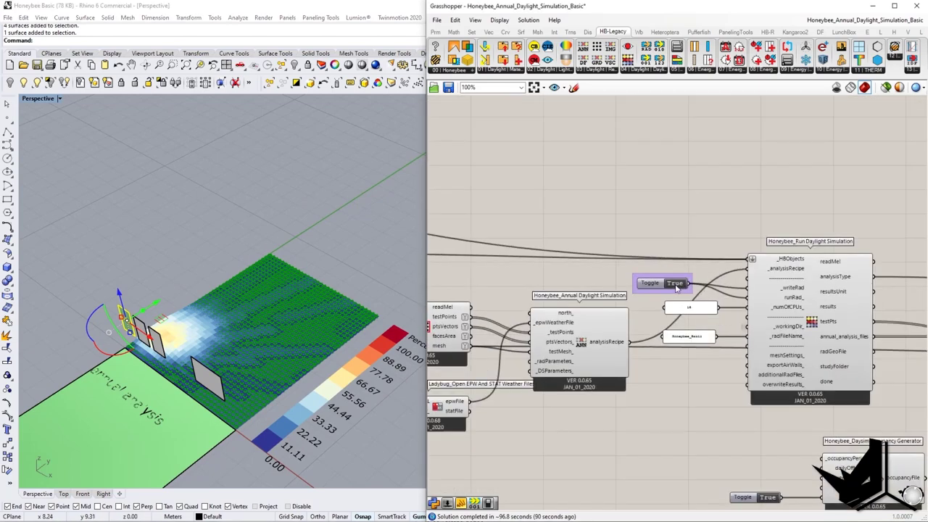
click(675, 285)
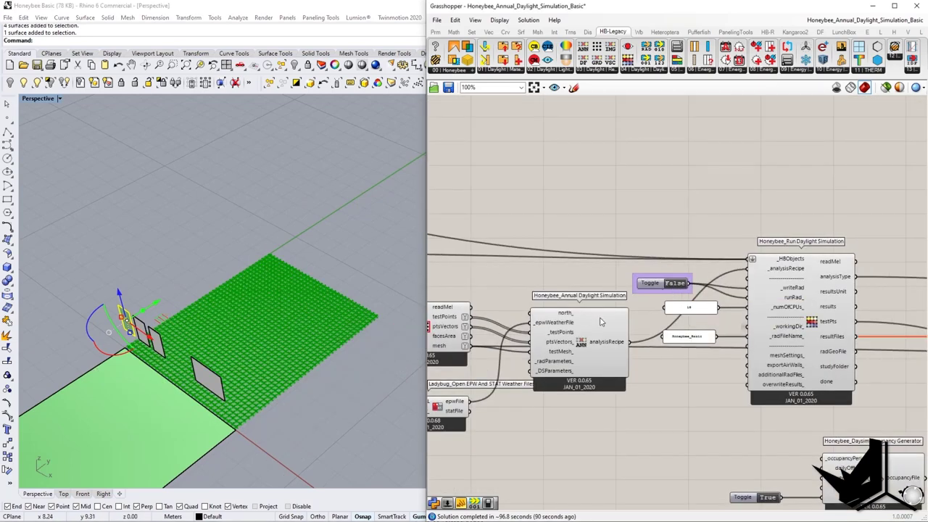
click(202, 248)
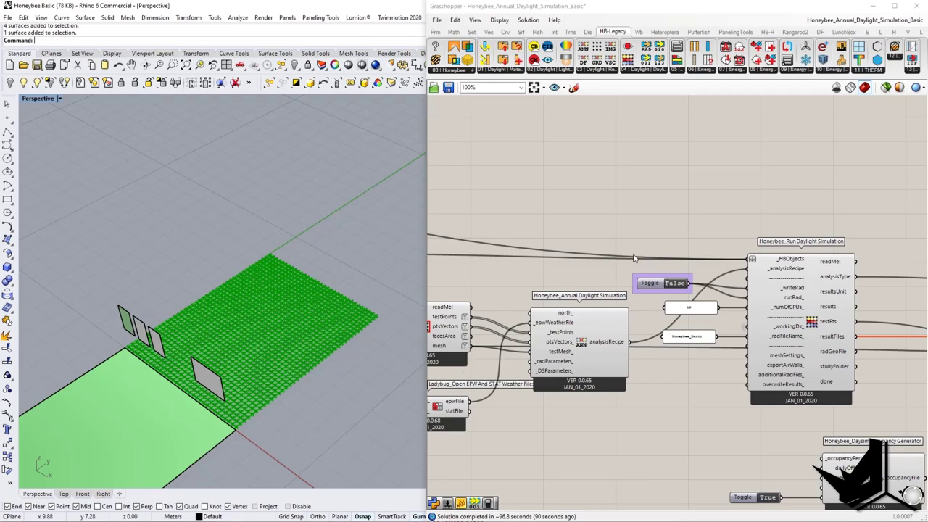
Step: Capture the canvas area around the simulation toggle, frame the toggle with a red rectangle, and discard the capture
key(Print)
drag(584, 208, 779, 357)
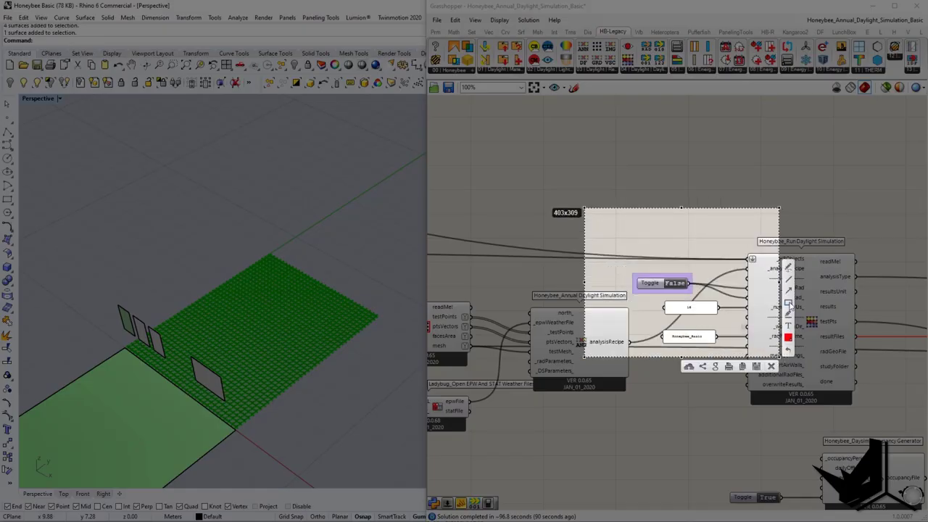
drag(611, 260, 711, 303)
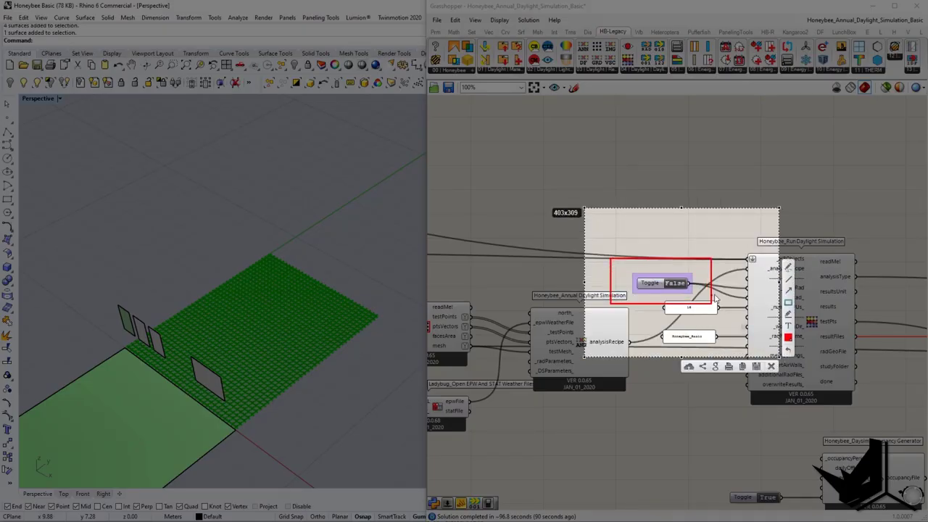
key(Escape)
Step: Select the Honeybee_Run Daylight Simulation component together with its toggle and two input panels
scroll(768, 343, down, 4)
right_drag(769, 343, 691, 334)
scroll(688, 334, up, 5)
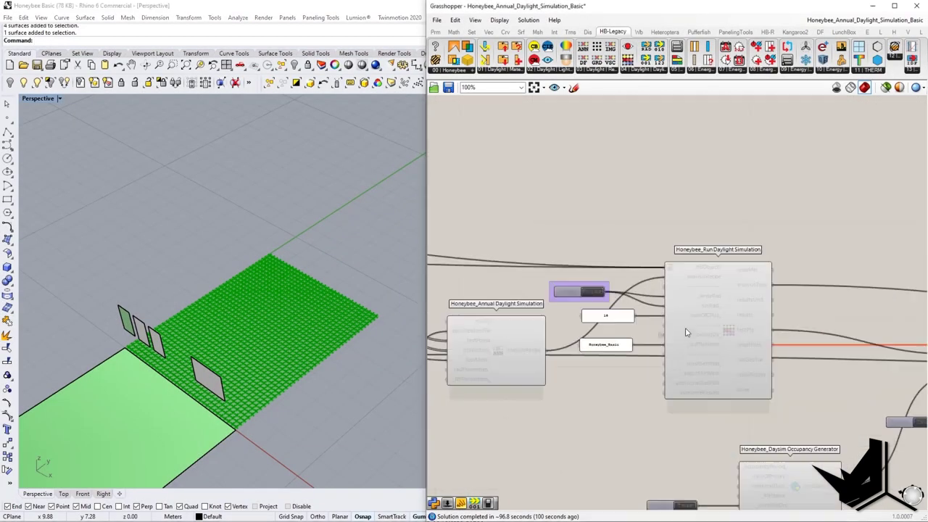
mouse_move(703, 337)
scroll(703, 337, down, 3)
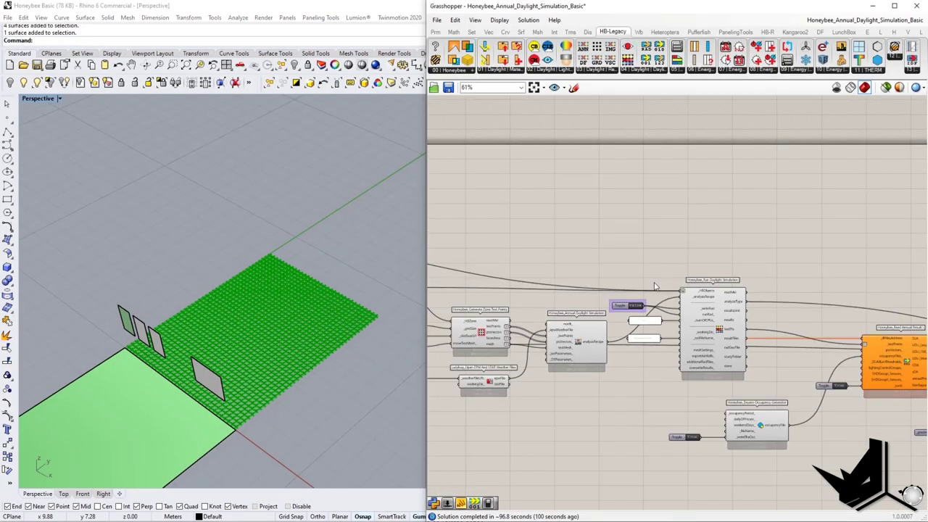
drag(607, 245, 757, 395)
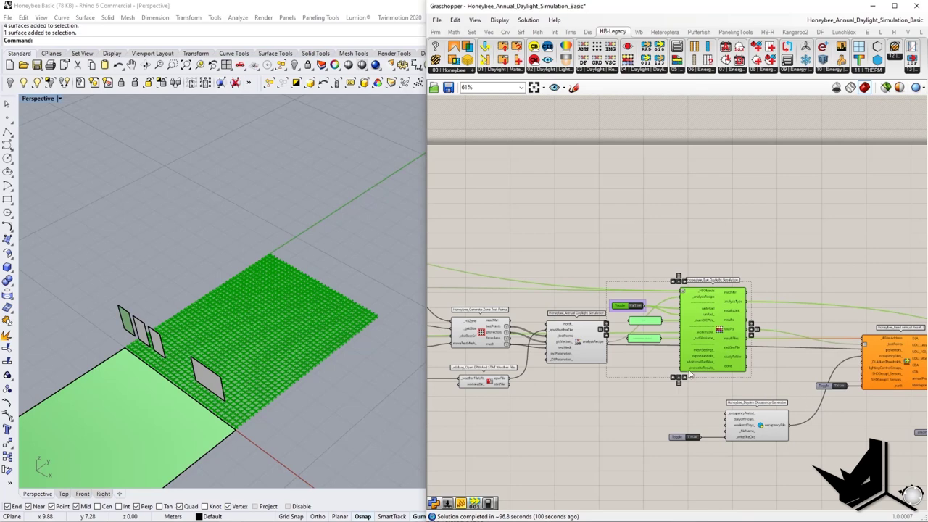
Step: Highlight the first section of the definition, from the Surface and Brep inputs to the Honeybee surface and zone components
scroll(685, 373, down, 4)
right_drag(674, 372, 841, 375)
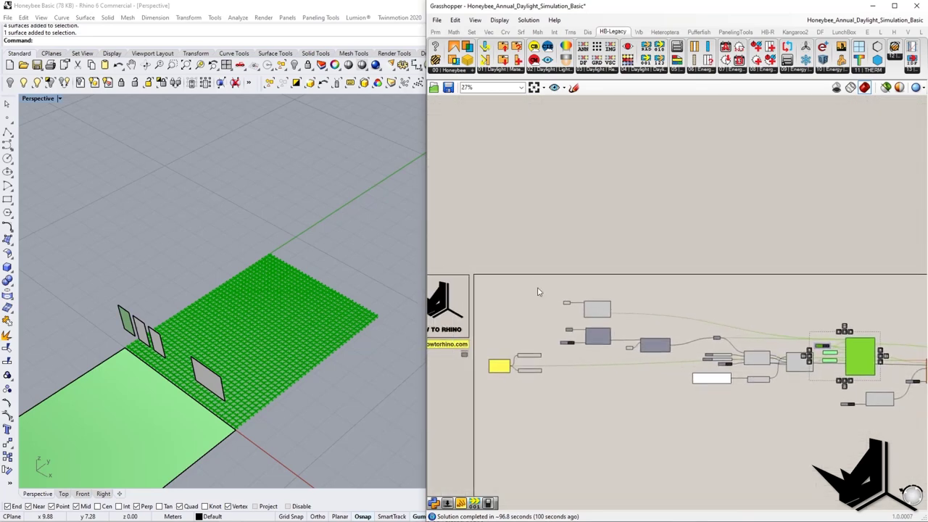
drag(528, 269, 708, 390)
scroll(643, 340, up, 2)
scroll(652, 348, down, 2)
key(ctrl+g)
scroll(707, 388, up, 1)
Step: Highlight the second section, from the test point and weather file components through the annual recipe to the daylight simulation run
right_drag(708, 389, 531, 370)
scroll(531, 341, up, 1)
drag(526, 248, 850, 408)
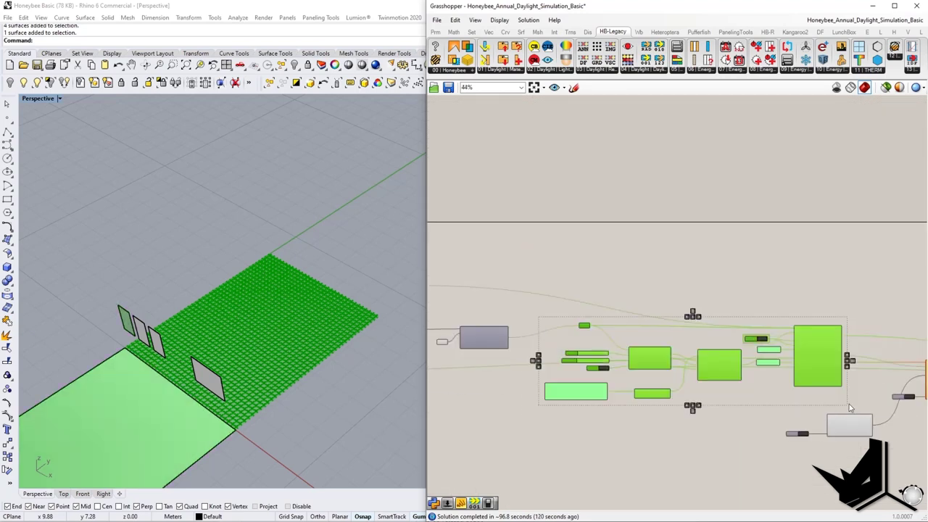
scroll(688, 345, up, 2)
right_drag(688, 345, 738, 357)
Step: Highlight the third section, from the annual result reader through the legend parameters to the Recolor Mesh component, and look it over
scroll(737, 356, down, 3)
right_drag(845, 376, 526, 337)
scroll(681, 381, up, 1)
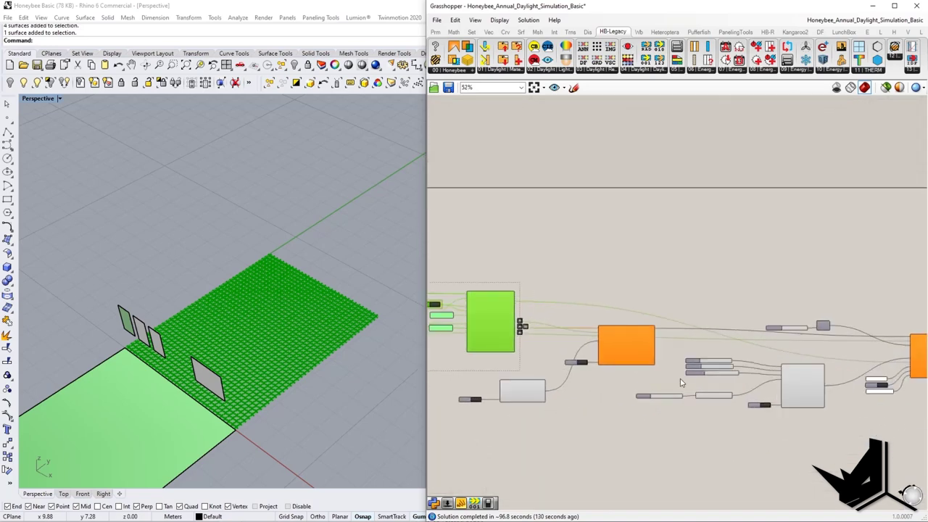
scroll(681, 381, down, 2)
right_drag(682, 381, 630, 374)
drag(542, 274, 834, 435)
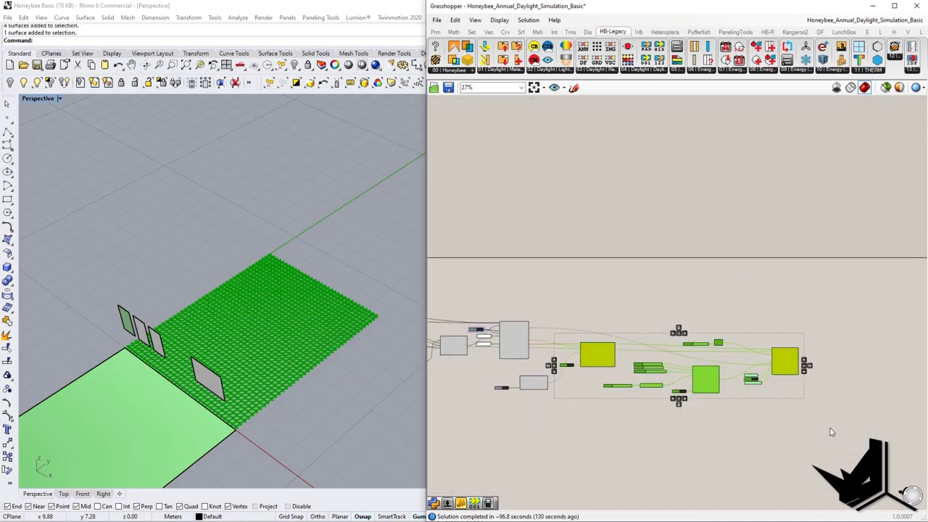
scroll(688, 367, up, 3)
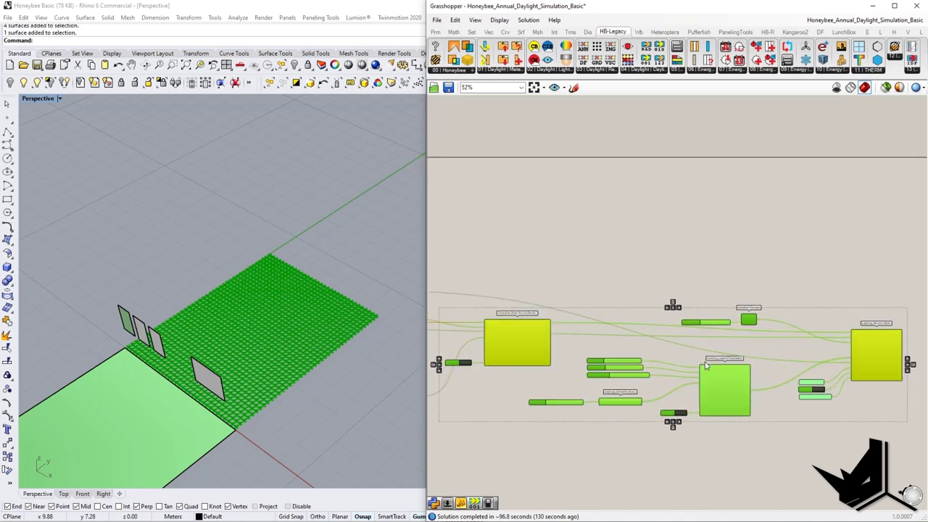
scroll(716, 378, up, 2)
scroll(714, 380, down, 2)
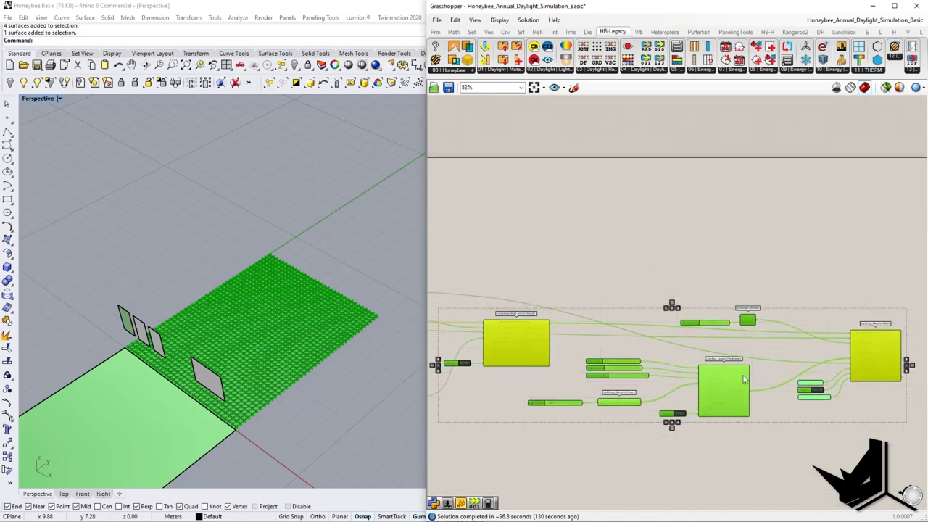
right_drag(825, 375, 724, 383)
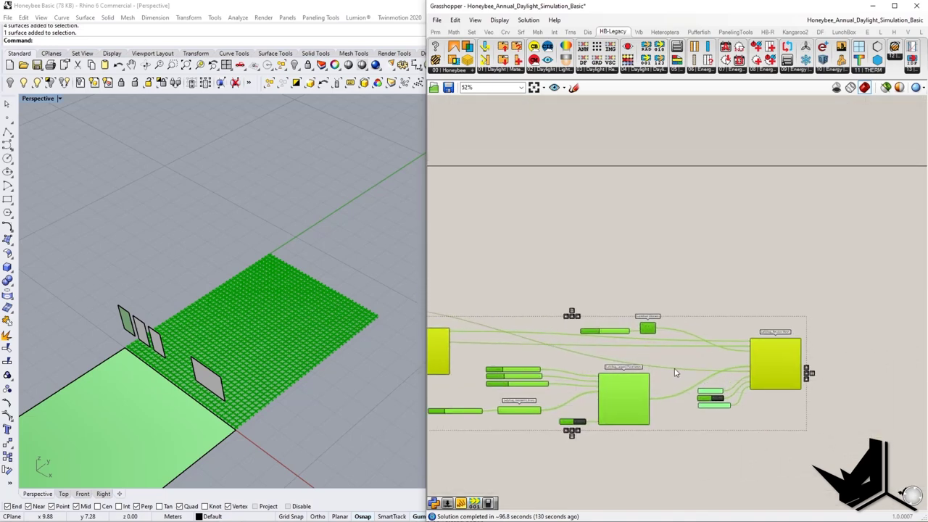
Step: Highlight the three sections of the definition in turn: zone setup, simulation, and result visualisation
scroll(718, 373, down, 4)
right_drag(674, 337, 730, 350)
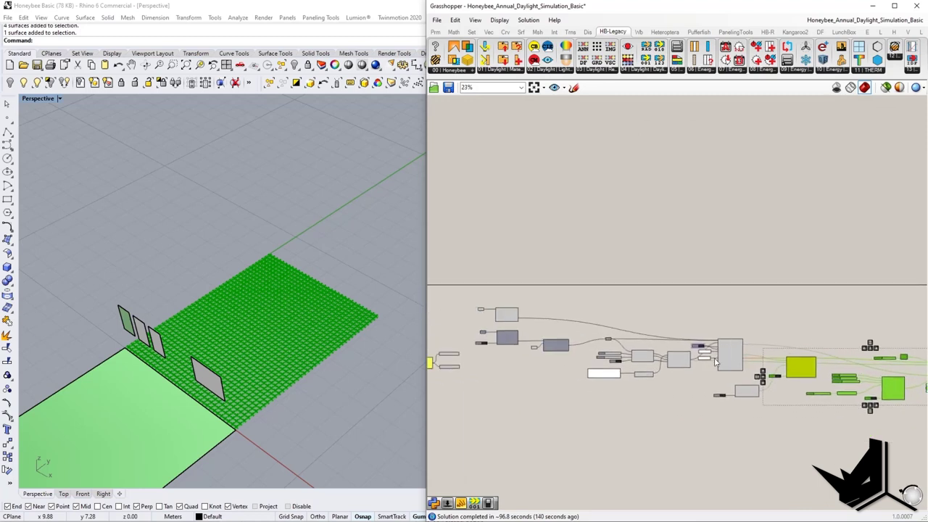
scroll(702, 364, down, 1)
drag(470, 302, 586, 374)
drag(584, 301, 745, 420)
drag(745, 303, 919, 425)
scroll(641, 424, up, 4)
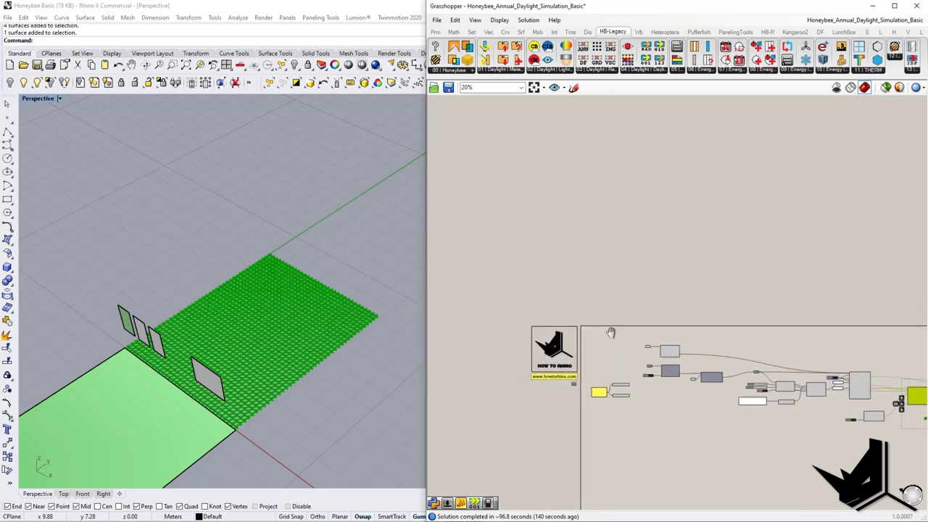
Step: Turn on the preview of the Brep component that feeds the Honeybee_Masses2Zones component
right_drag(644, 424, 665, 407)
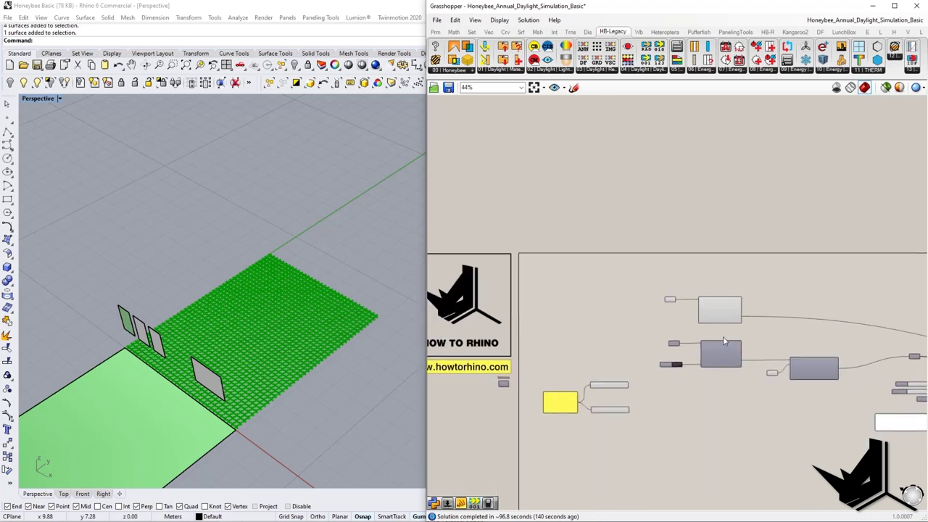
scroll(724, 341, up, 2)
scroll(643, 345, up, 2)
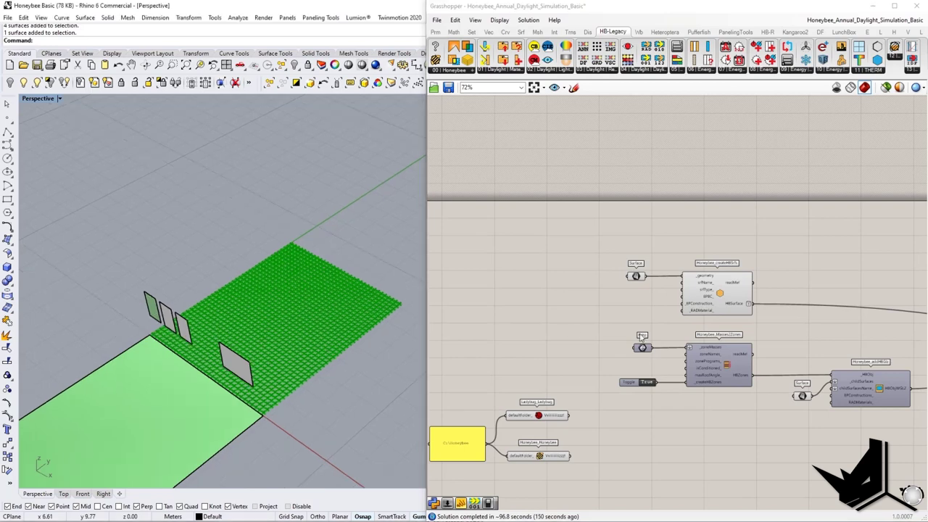
right_click(642, 343)
click(640, 323)
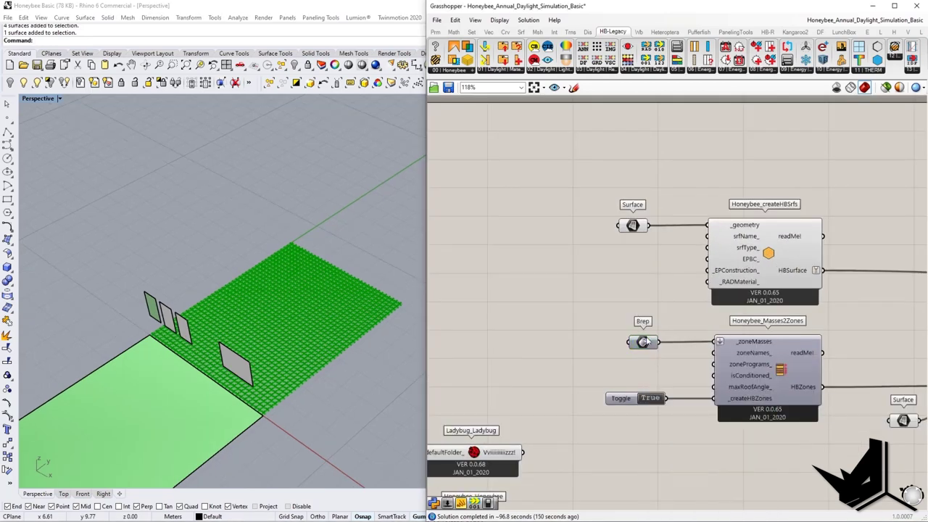
middle_click(643, 342)
click(664, 320)
click(220, 219)
scroll(250, 335, down, 8)
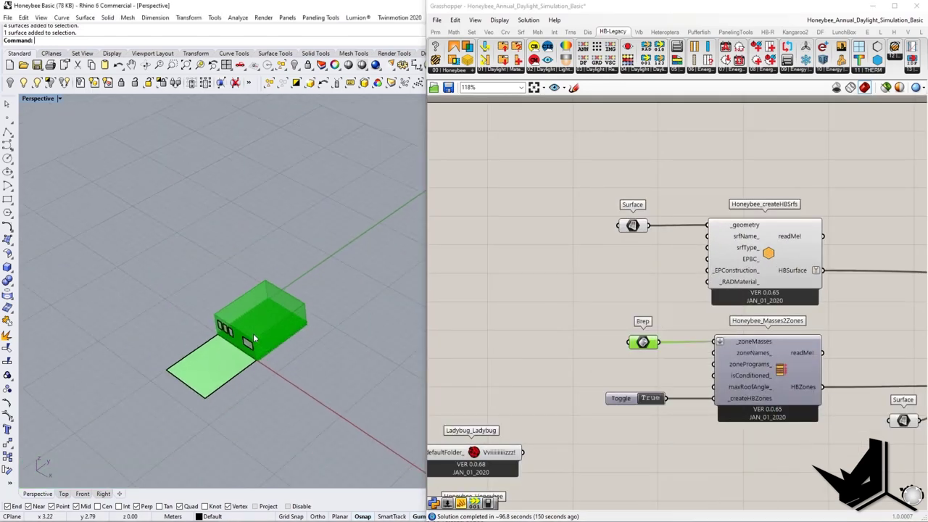
Step: Show the hidden room volume in Rhino, and select the ground surface in front of it followed by the room extrusion
click(23, 82)
right_drag(257, 289, 279, 308)
right_drag(609, 310, 667, 313)
scroll(220, 324, up, 5)
click(221, 323)
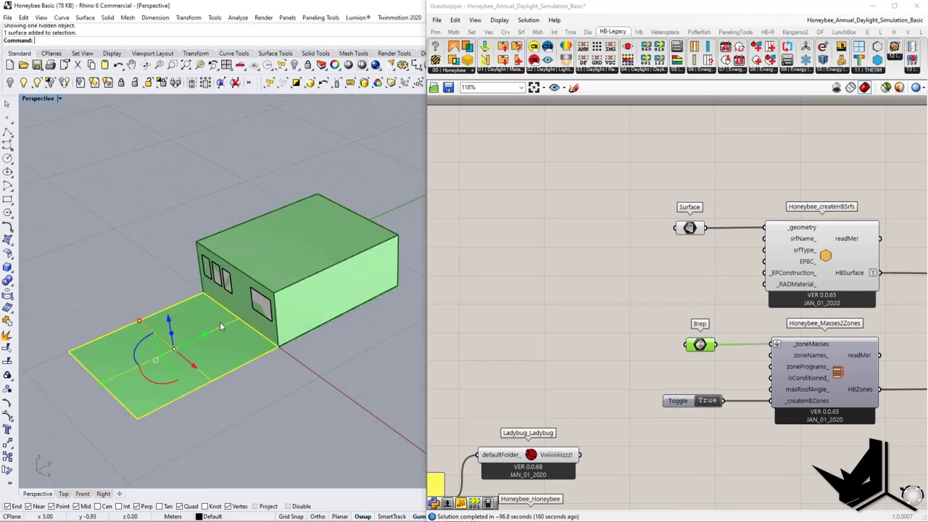
shift+right_drag(211, 328, 211, 370)
click(323, 287)
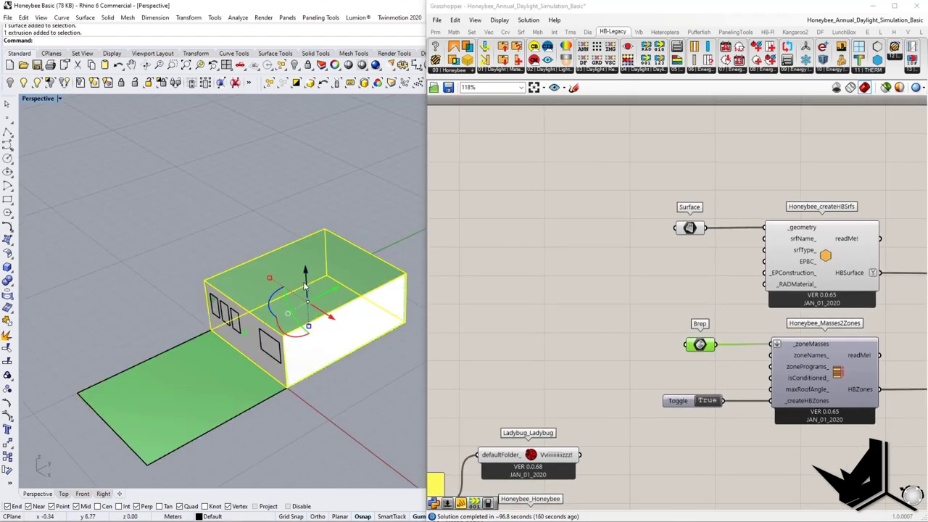
shift+right_drag(305, 294, 306, 316)
Step: Select the three narrow window surfaces and the wide window surface on the room's front wall one after another
scroll(303, 333, up, 5)
scroll(259, 346, down, 3)
scroll(259, 347, up, 2)
click(174, 310)
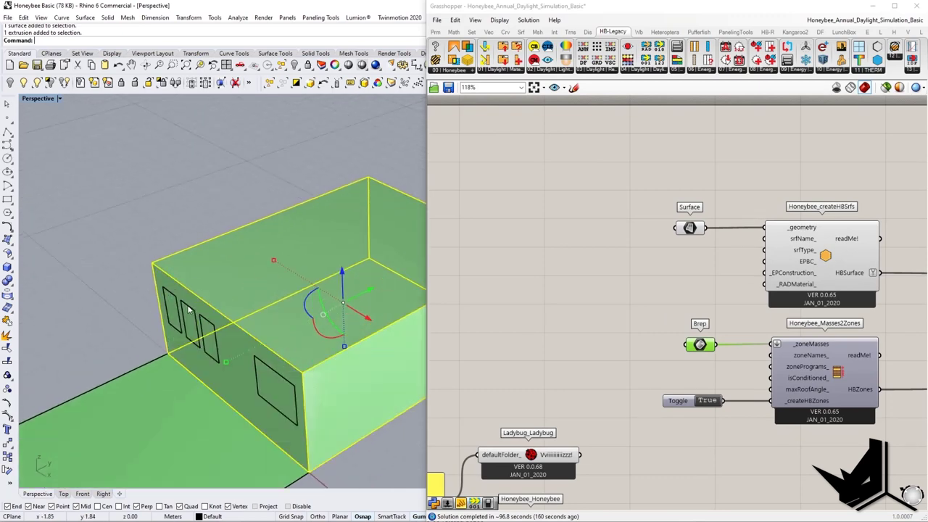
click(207, 334)
click(198, 343)
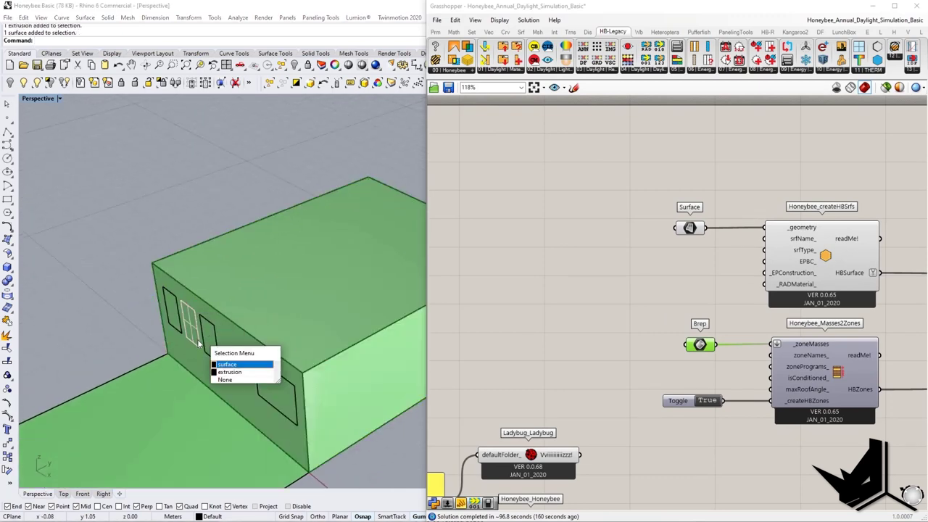
click(227, 365)
click(219, 358)
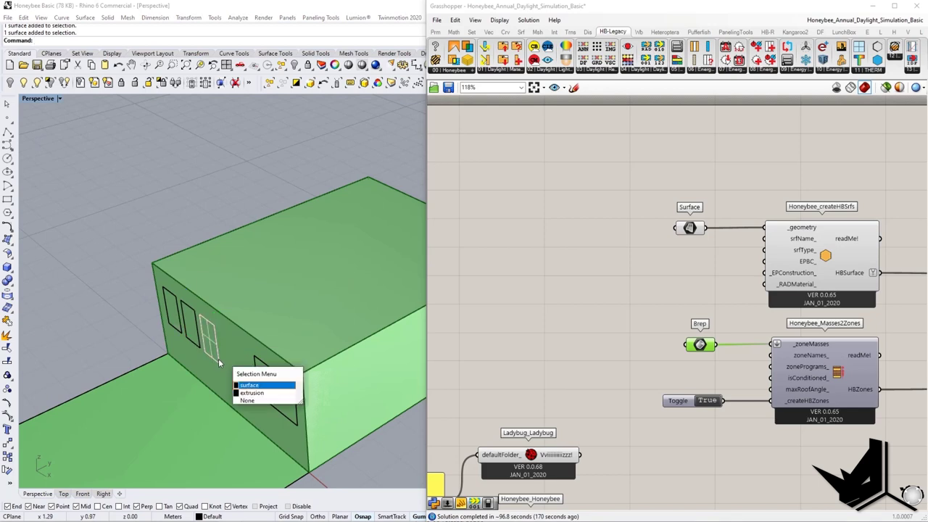
click(266, 388)
click(280, 398)
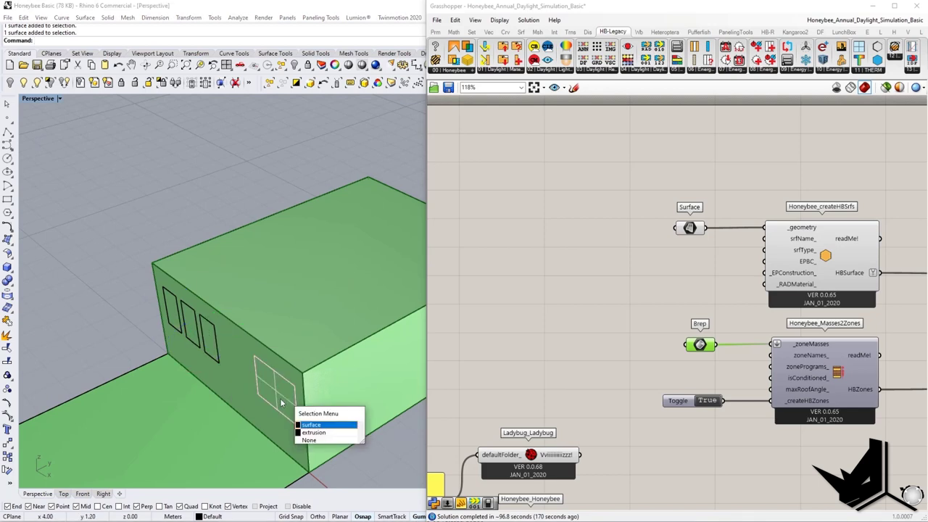
click(317, 427)
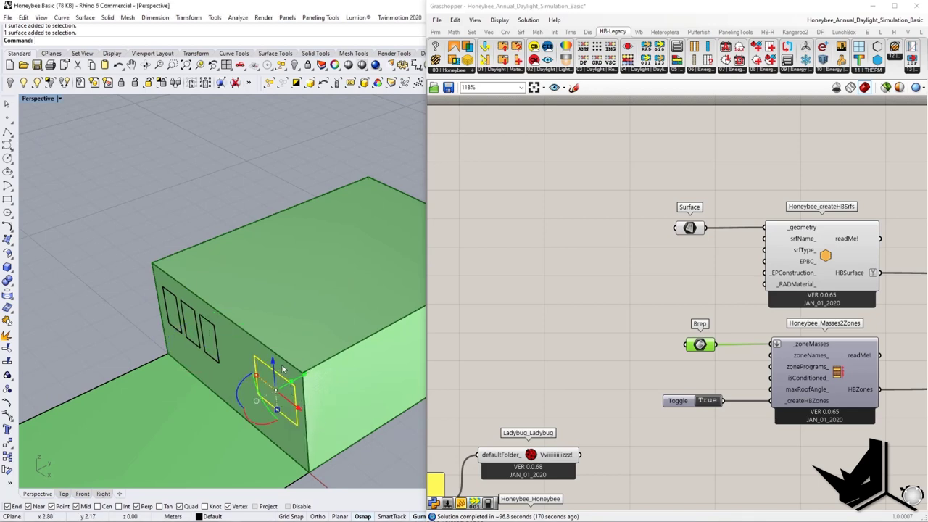
scroll(283, 370, down, 4)
Step: Mark the front windows and sketch example openings on the side wall and roof in a screen capture, and close it
right_drag(284, 370, 246, 358)
key(Print)
drag(79, 181, 473, 448)
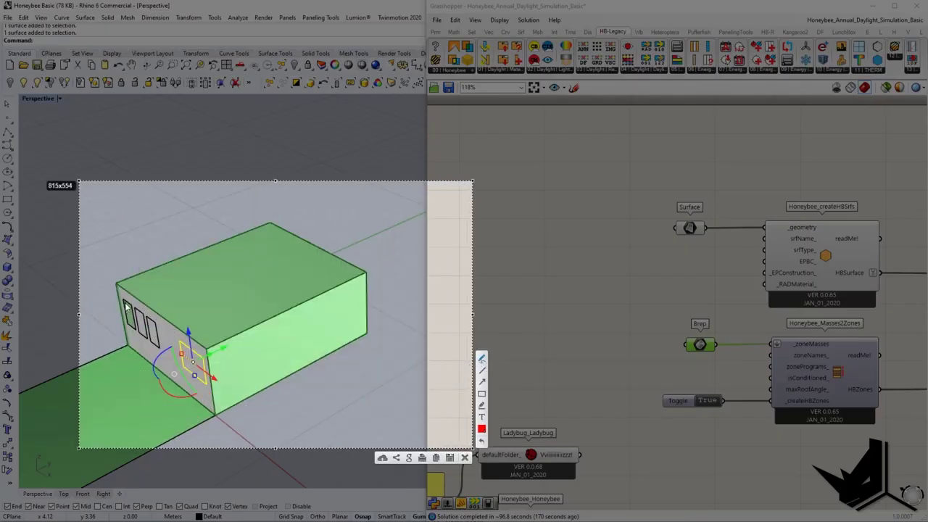
mouse_move(125, 306)
mouse_down()
mouse_move(163, 323)
mouse_move(161, 344)
mouse_move(132, 325)
mouse_move(122, 301)
mouse_up()
mouse_move(223, 355)
mouse_down()
mouse_move(264, 335)
mouse_move(224, 352)
mouse_up()
mouse_move(279, 239)
mouse_down()
mouse_move(313, 292)
mouse_move(303, 254)
mouse_up()
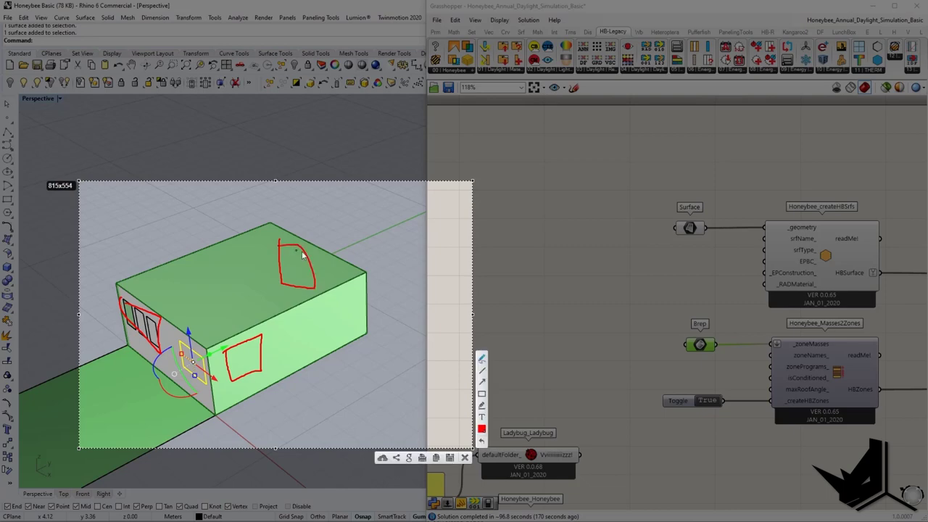
key(Escape)
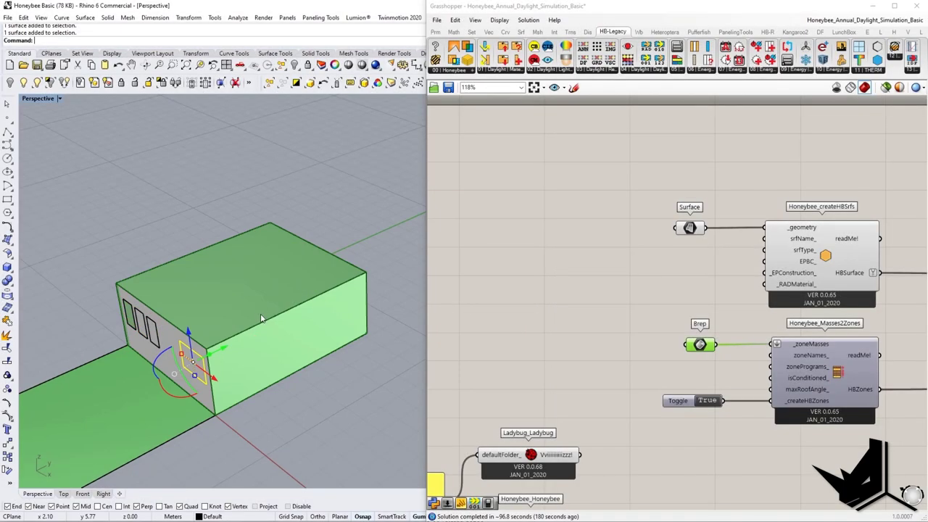
Step: Examine the descriptions of the Ladybug_Ladybug and Honeybee_Honeybee components and their default folder inputs
mouse_move(331, 351)
right_down()
mouse_move(340, 356)
mouse_move(279, 349)
right_up()
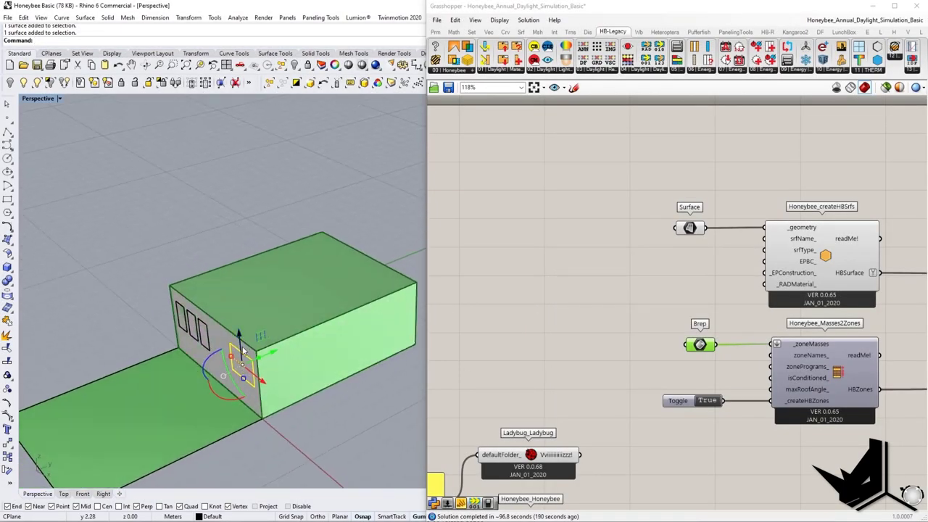
right_drag(538, 378, 641, 267)
right_drag(628, 396, 599, 414)
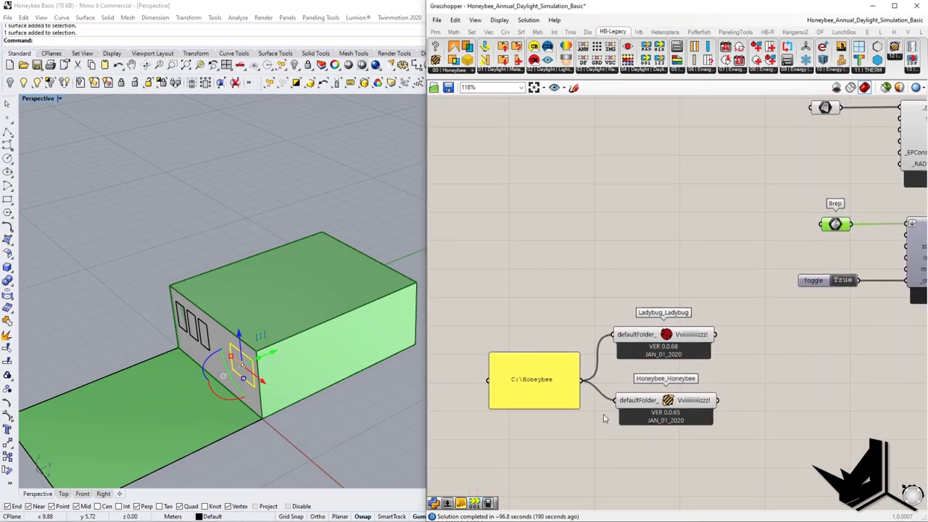
mouse_move(673, 337)
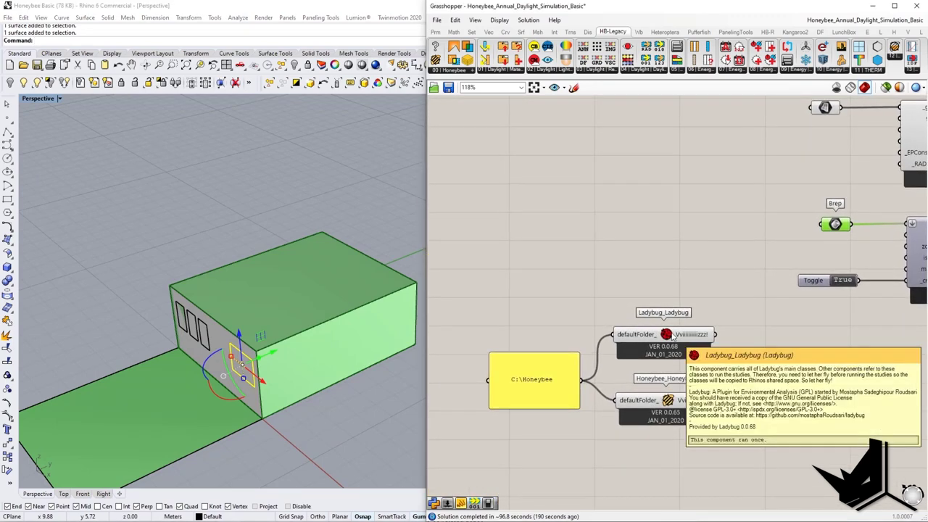
mouse_move(667, 404)
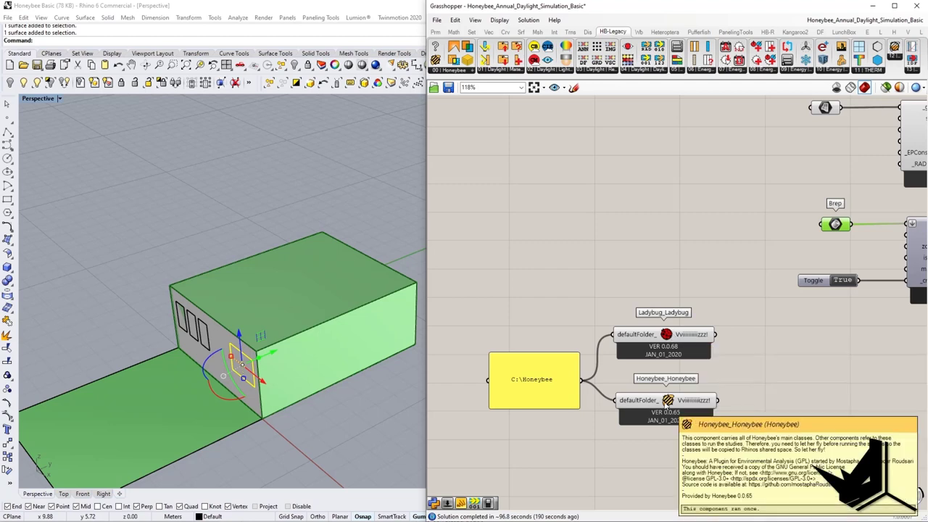
right_drag(612, 397, 633, 364)
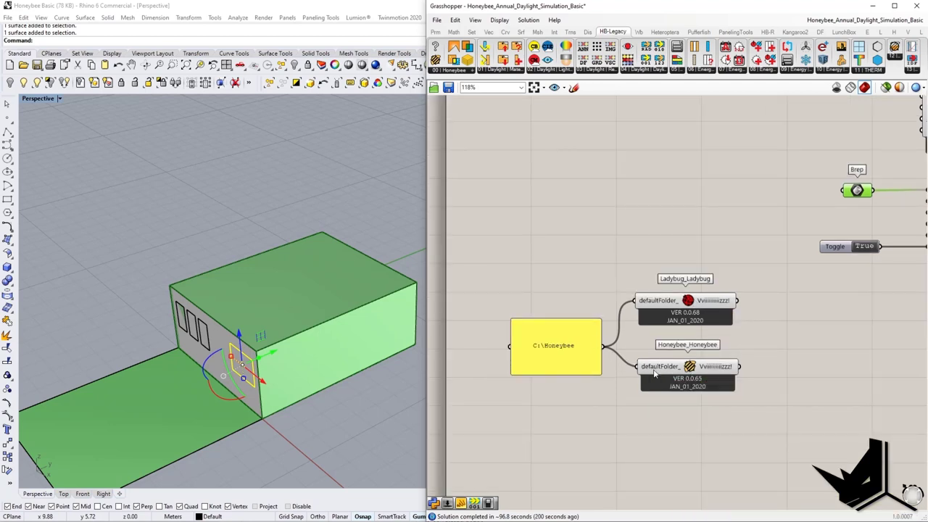
mouse_move(654, 373)
Step: Select the C:\Honeybee folder panel to trace its connections, and nudge it slightly away from the Ladybug and Honeybee components
mouse_move(553, 348)
mouse_down()
mouse_move(537, 344)
mouse_move(561, 346)
mouse_up()
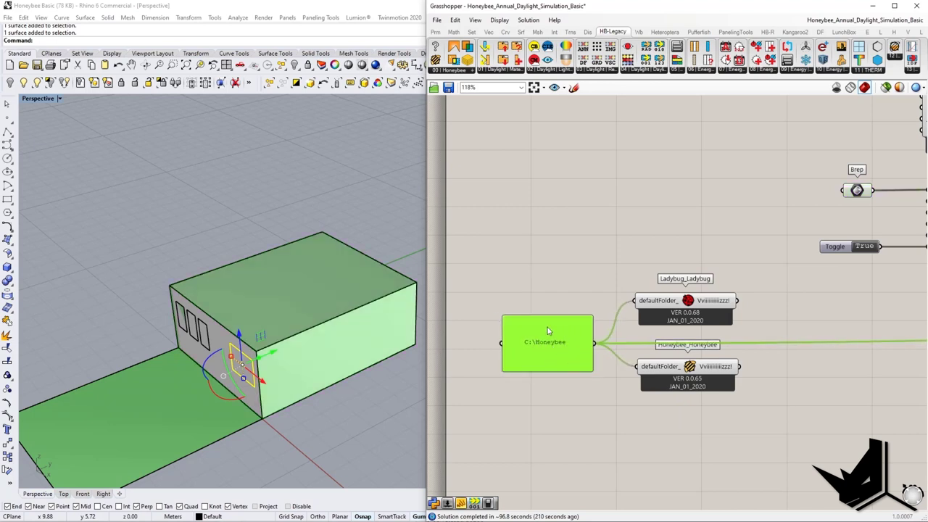
click(495, 331)
click(546, 338)
click(610, 344)
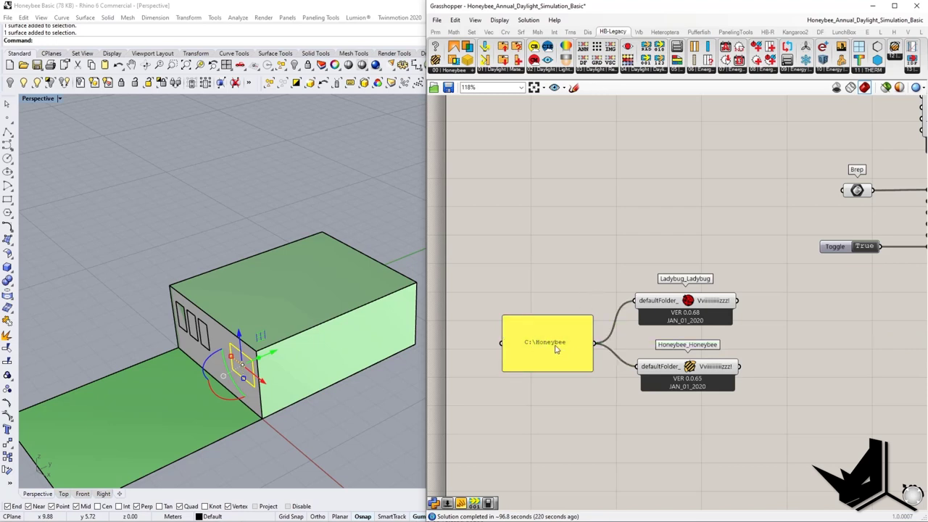
right_drag(648, 311, 611, 317)
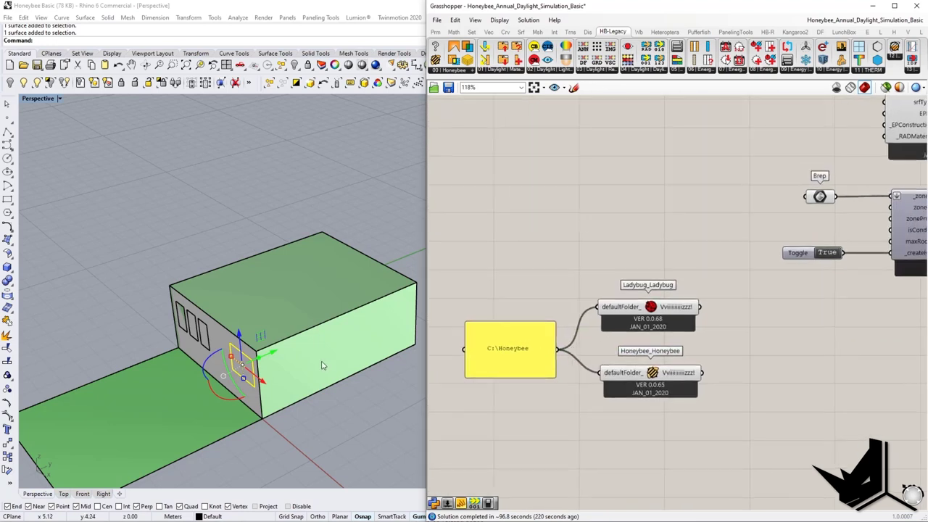
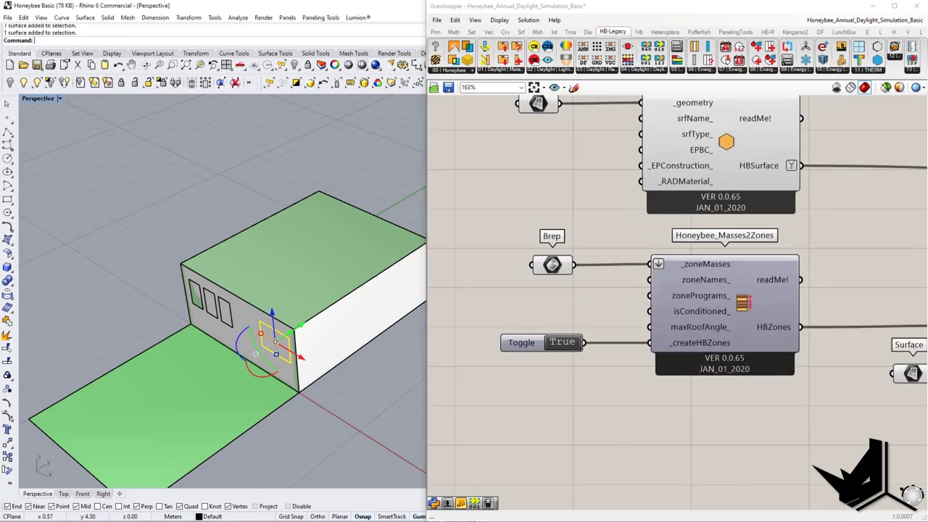
Step: Select the room extrusion in Rhino, then connect a panel to the HBZones output of Honeybee_Masses2Zones and resize it
click(263, 296)
right_drag(802, 306, 689, 314)
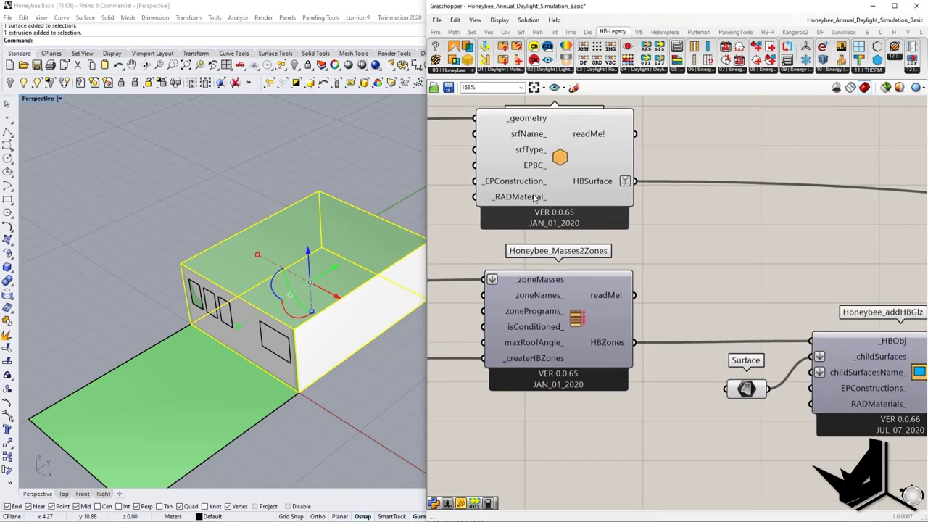
click(720, 298)
drag(635, 344, 670, 279)
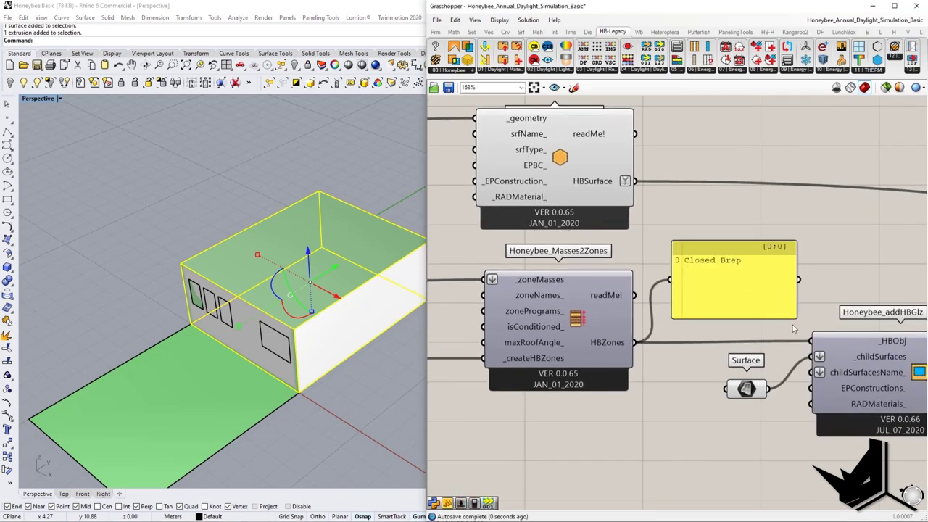
drag(797, 319, 858, 298)
Step: Connect the readMe! output of Honeybee_Masses2Zones to the panel and enlarge the panel to read the report
drag(635, 296, 671, 270)
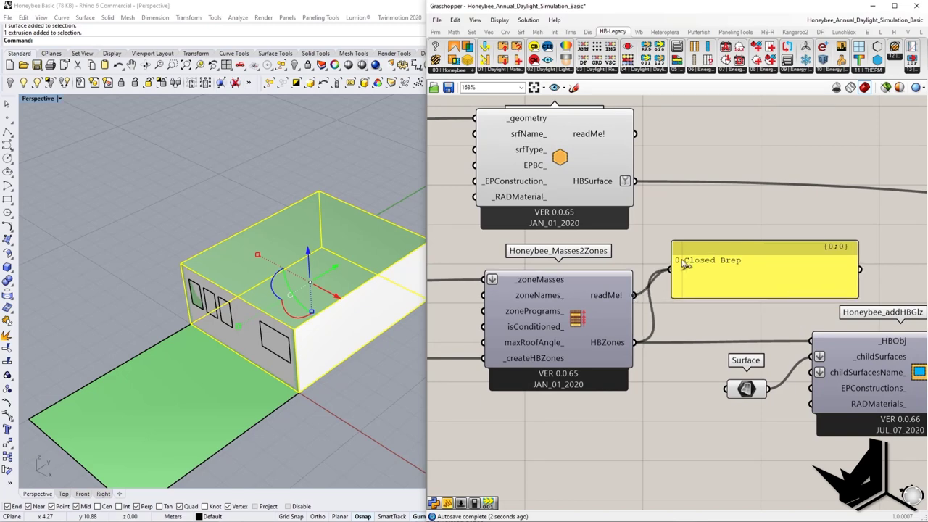
drag(858, 298, 925, 381)
right_drag(820, 356, 780, 326)
scroll(780, 326, down, 1)
drag(687, 284, 726, 250)
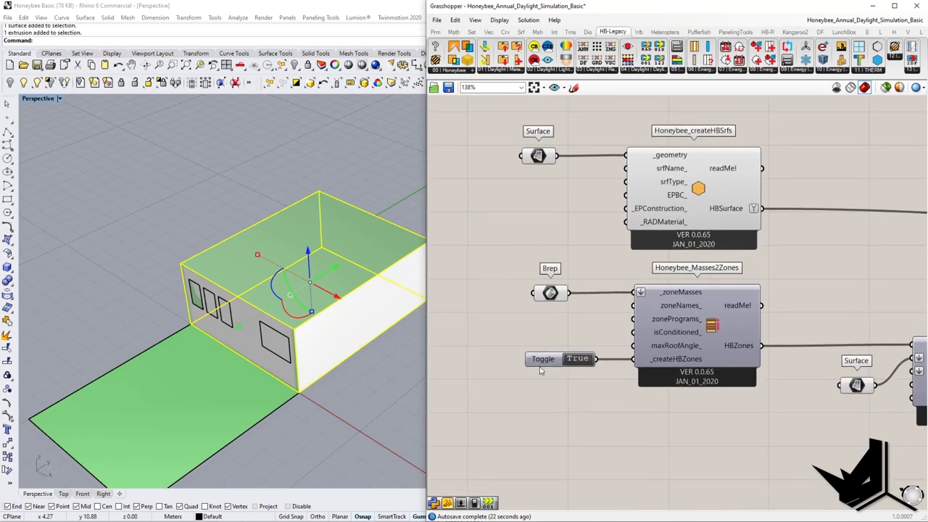
Step: Mark the underscores of the required, optional and default inputs on createHBSrfs and Masses2Zones in a screen capture, and close it
drag(540, 370, 530, 370)
right_drag(740, 367, 655, 378)
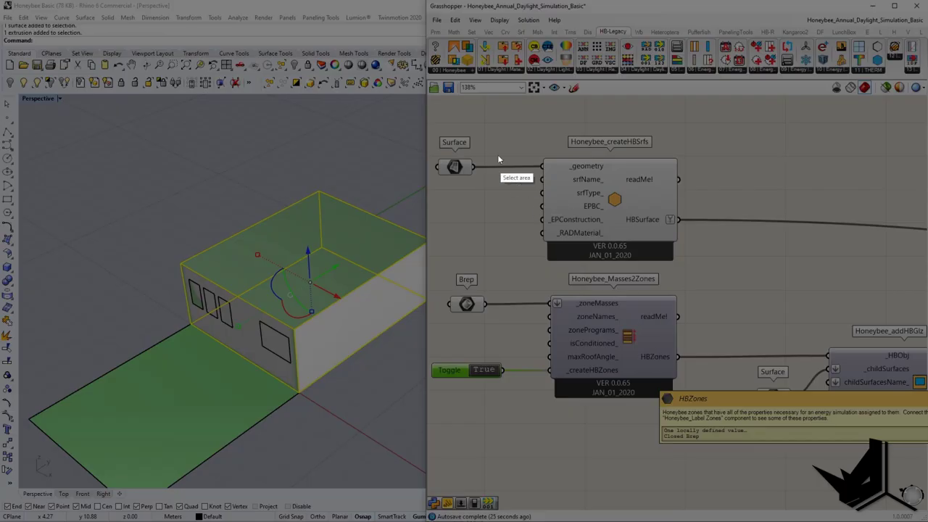
mouse_move(436, 126)
mouse_down()
mouse_move(683, 412)
mouse_move(700, 419)
mouse_up()
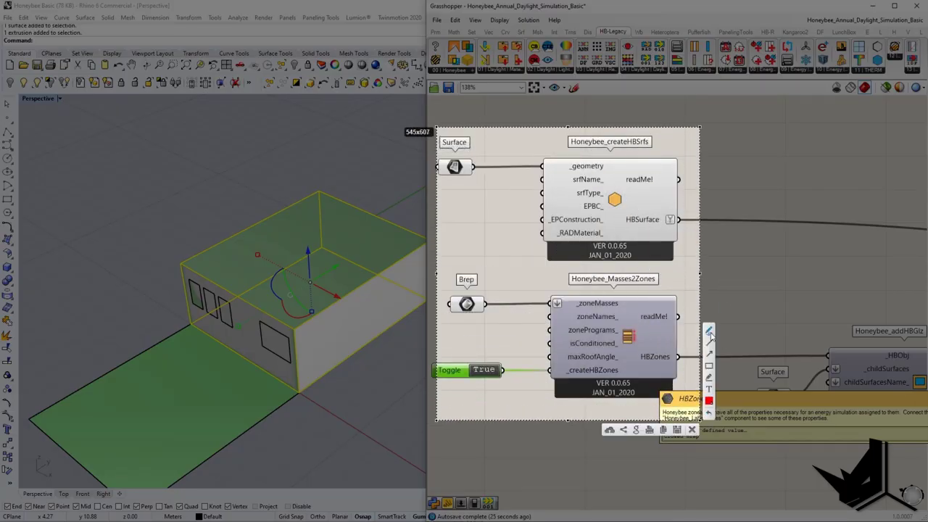
drag(569, 174, 575, 174)
drag(525, 361, 548, 368)
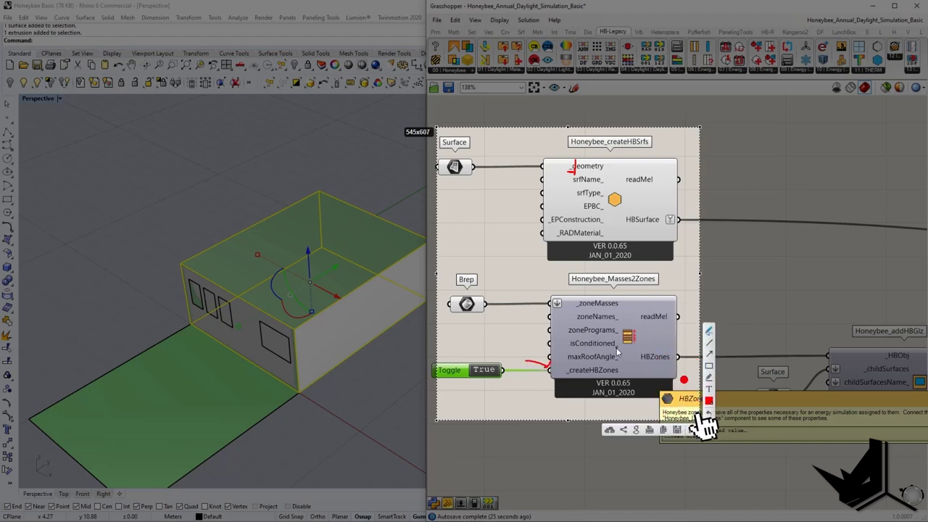
drag(614, 348, 622, 348)
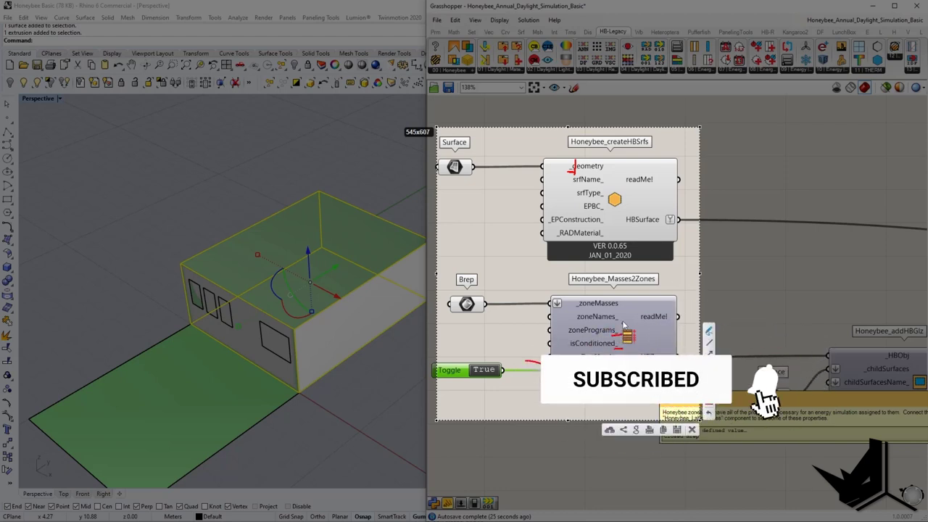
drag(546, 223, 562, 237)
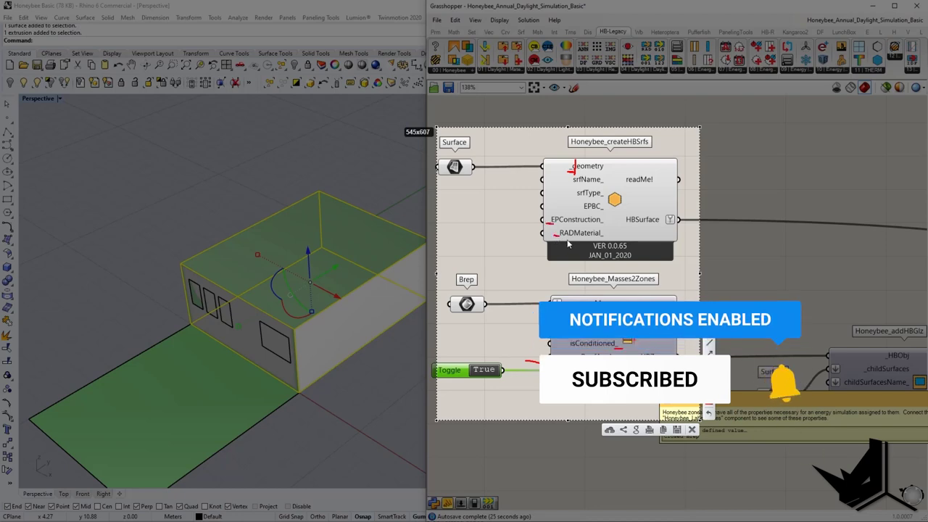
key(Escape)
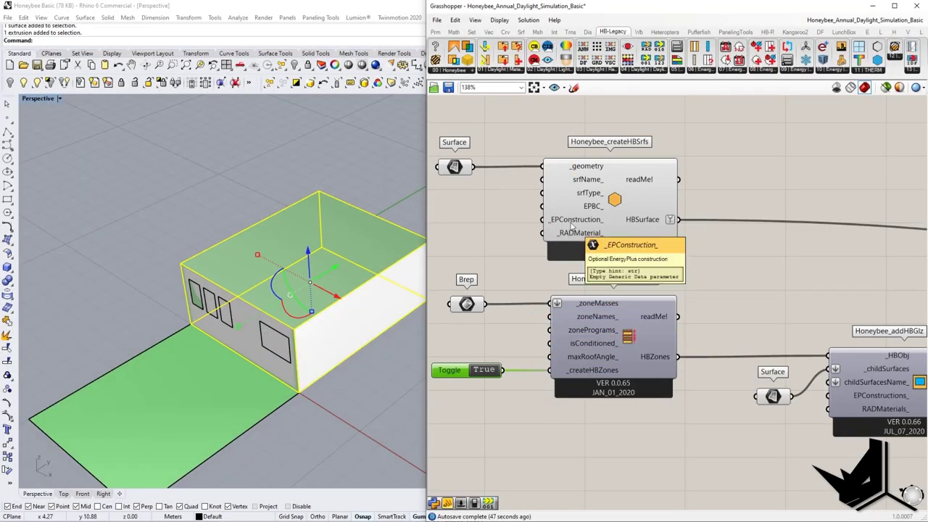
Step: Turn on the preview of the Honeybee_Masses2Zones component and hide the room extrusion in Rhino
scroll(685, 243, down, 2)
scroll(653, 290, up, 1)
right_click(645, 303)
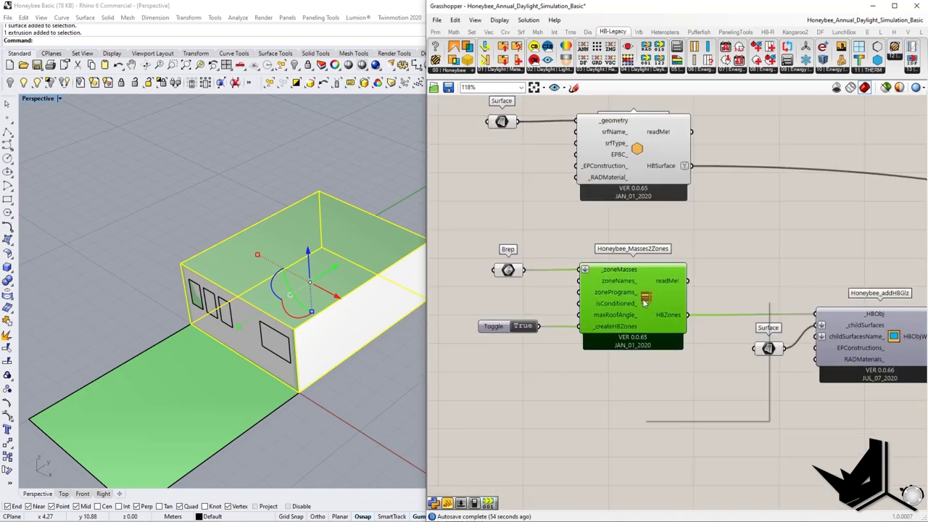
click(766, 256)
click(625, 294)
middle_click(624, 294)
click(655, 277)
click(543, 224)
click(10, 83)
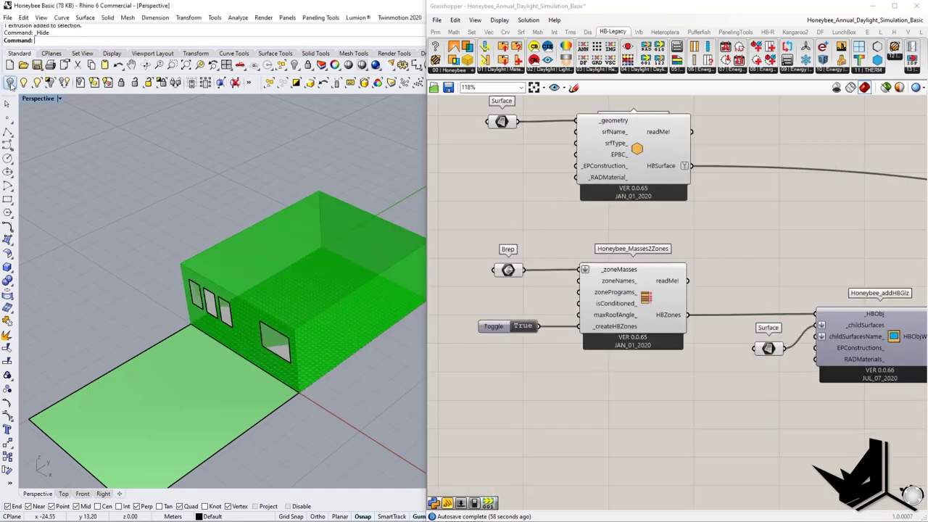
Step: Select the Honeybee_Masses2Zones component and examine the zone it previews in the Rhino viewport
right_drag(645, 301, 610, 297)
click(610, 298)
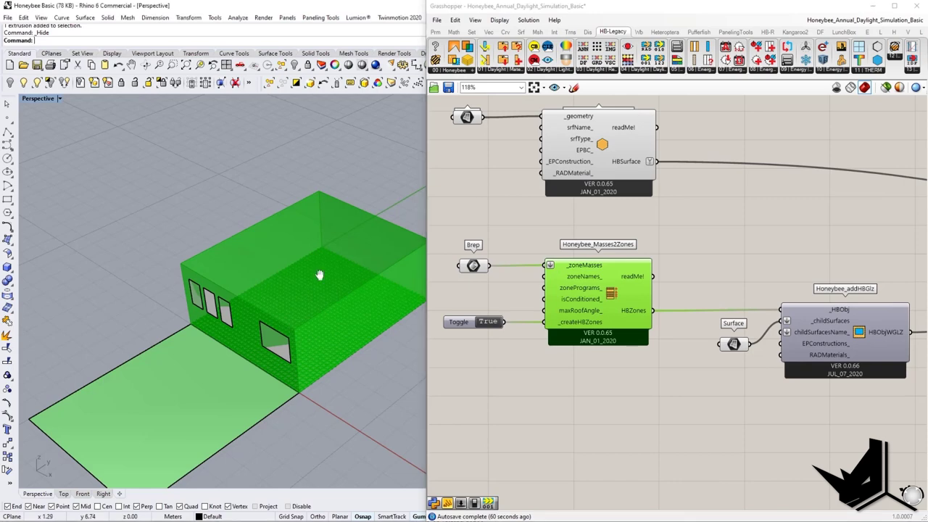
shift+right_drag(318, 273, 282, 270)
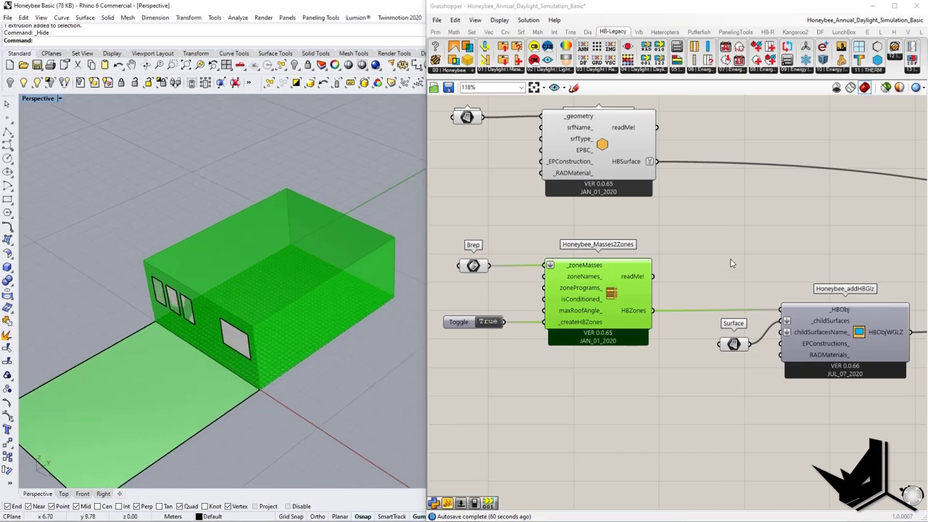
Step: Select the Honeybee_addHBGlz component with its Surface parameter, and open the list of 00 | Honeybee components
right_drag(730, 263, 583, 238)
drag(579, 236, 833, 403)
right_drag(811, 386, 771, 357)
drag(697, 305, 702, 323)
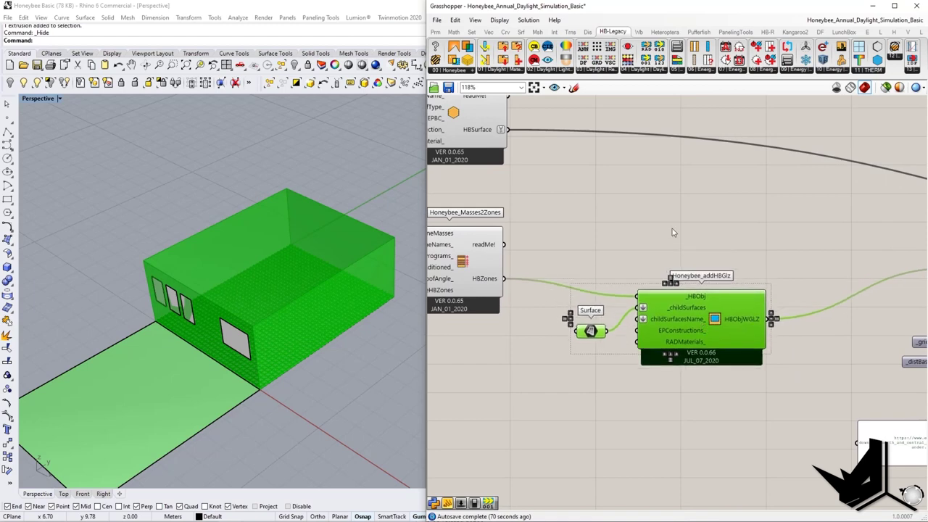
click(672, 231)
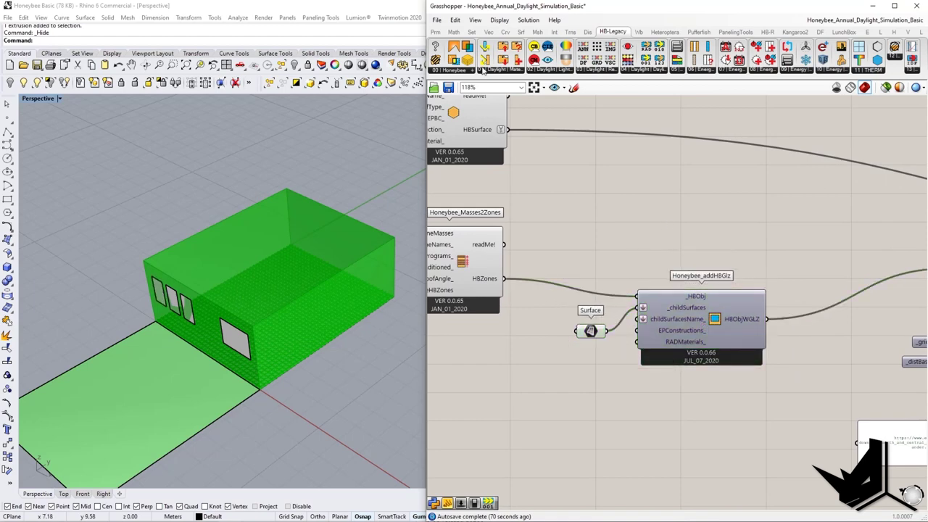
click(460, 71)
Step: Move the Surface parameter up beside the Honeybee_addHBGlz inputs and select the outermost narrow window in Rhino
drag(599, 334, 595, 319)
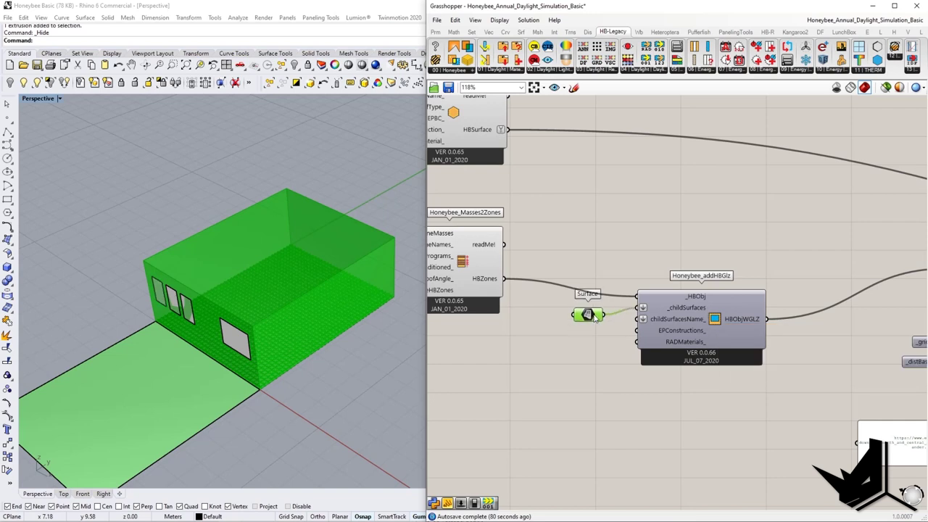
click(160, 290)
click(596, 313)
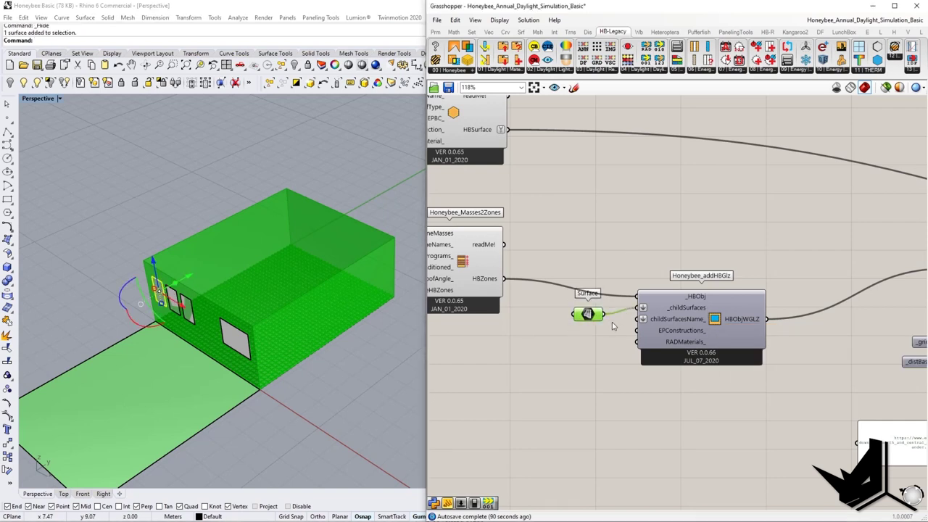
Step: Select the four window surfaces in Rhino, clear the Surface parameter's values, and set it to these multiple surfaces
scroll(151, 299, up, 3)
scroll(151, 299, down, 4)
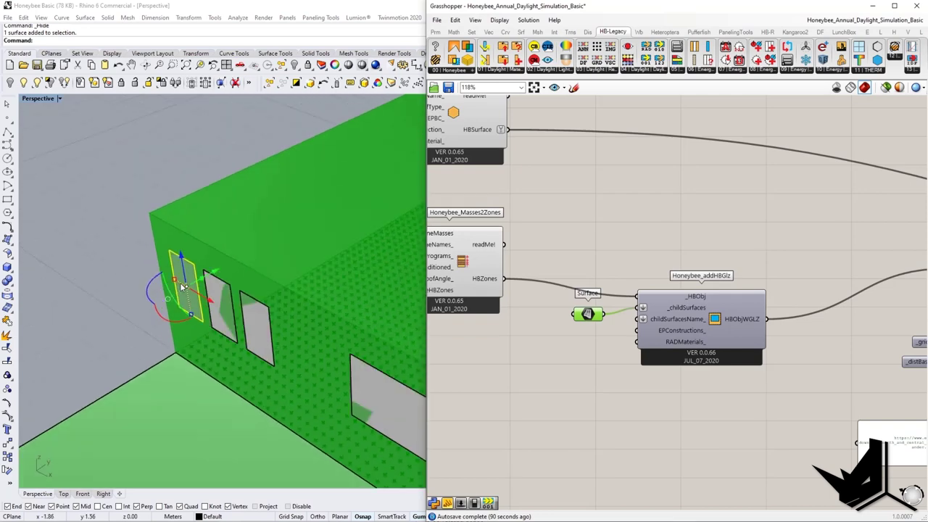
scroll(317, 313, down, 3)
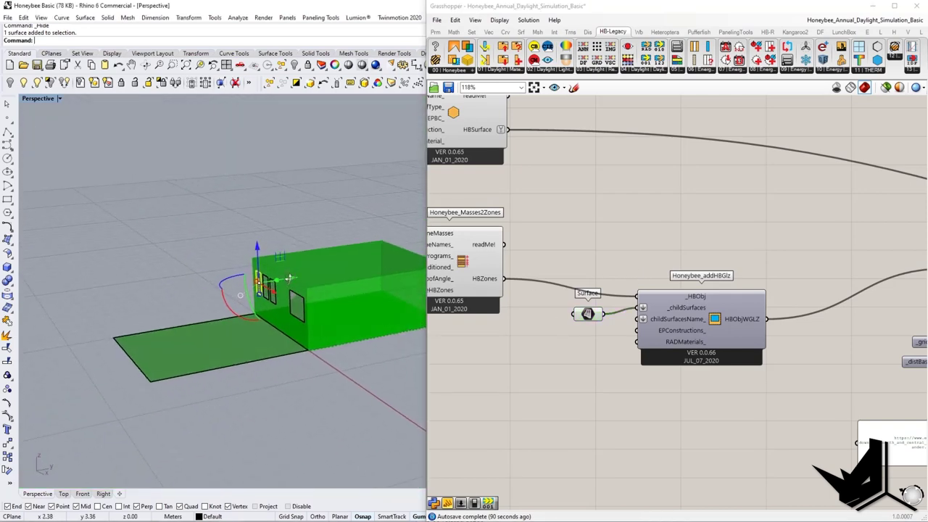
scroll(352, 330, up, 5)
right_drag(353, 330, 173, 234)
click(173, 236)
drag(146, 201, 296, 336)
scroll(297, 337, up, 2)
right_click(588, 315)
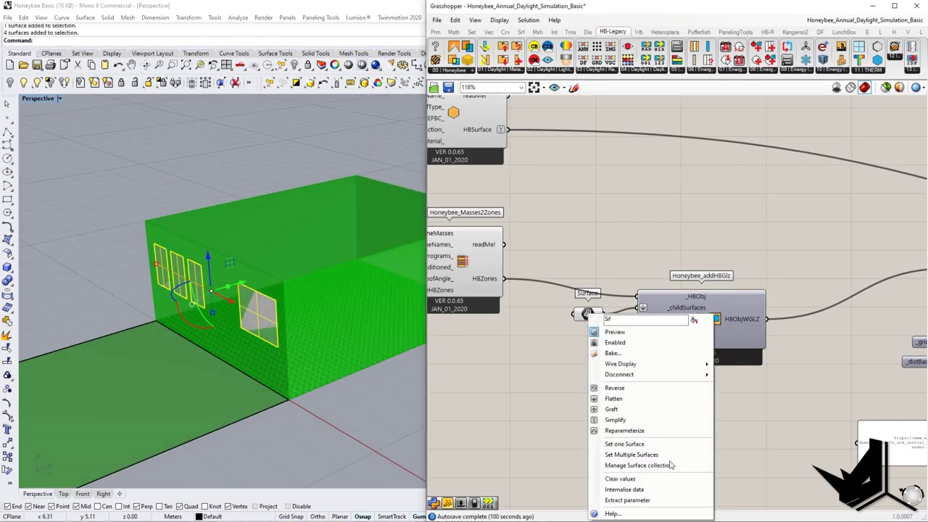
click(632, 484)
right_click(587, 313)
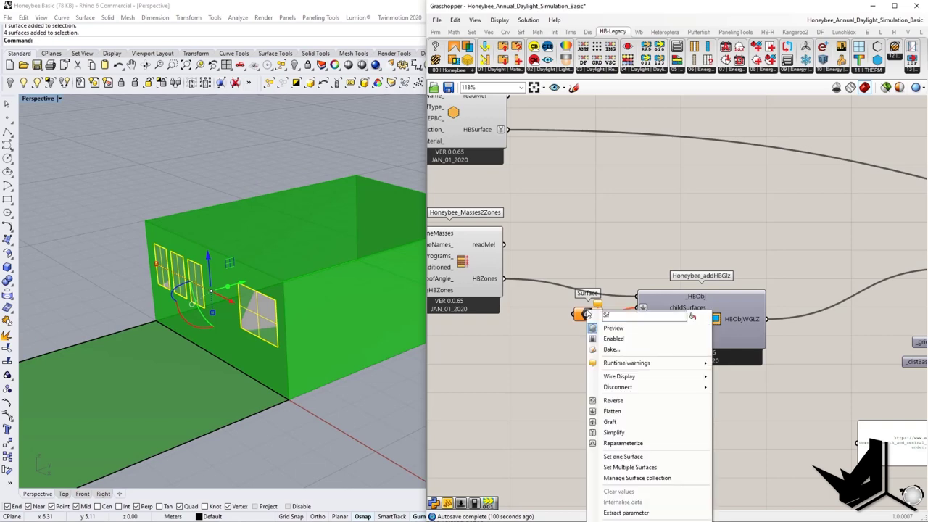
click(636, 472)
key(Return)
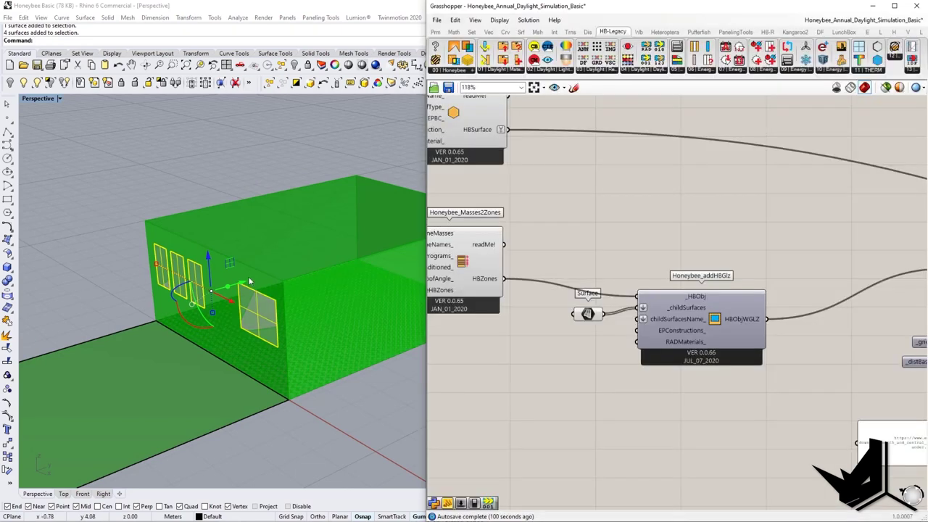
Step: Inspect the Surface parameter connected to the _childSurfaces input of Honeybee_addHBGlz against the windows selected in Rhino
scroll(553, 322, up, 2)
drag(553, 321, 560, 321)
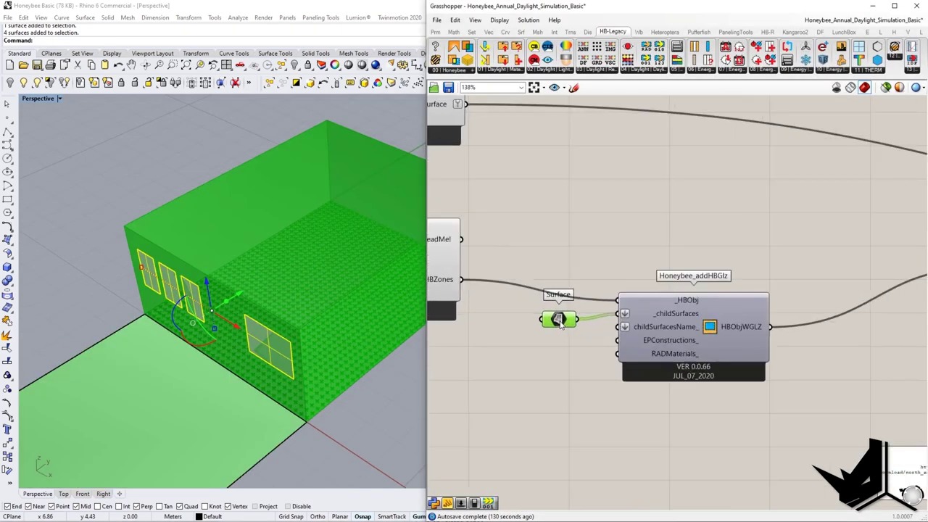
click(702, 221)
scroll(678, 351, down, 3)
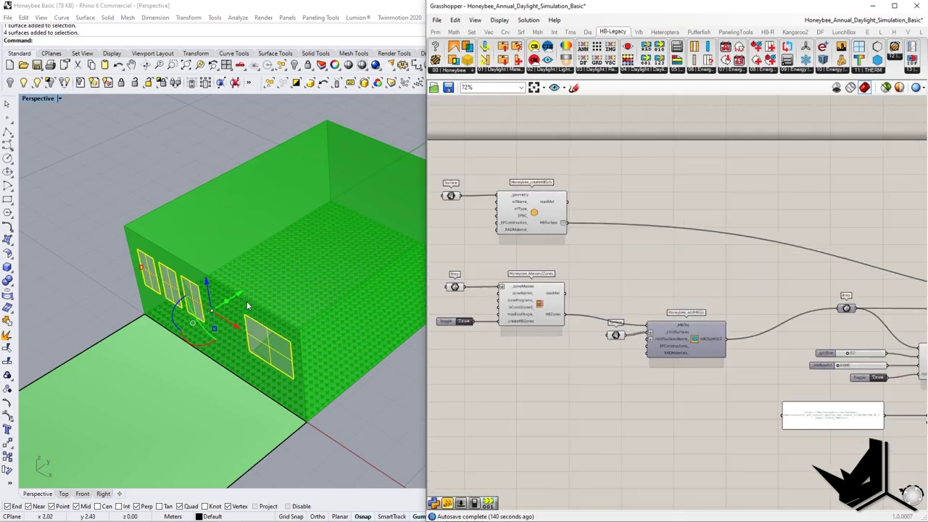
Step: Mark each of the four windows with a red arrow pointing across the room in a screen capture, and close it
right_drag(248, 307, 216, 332)
key(Print)
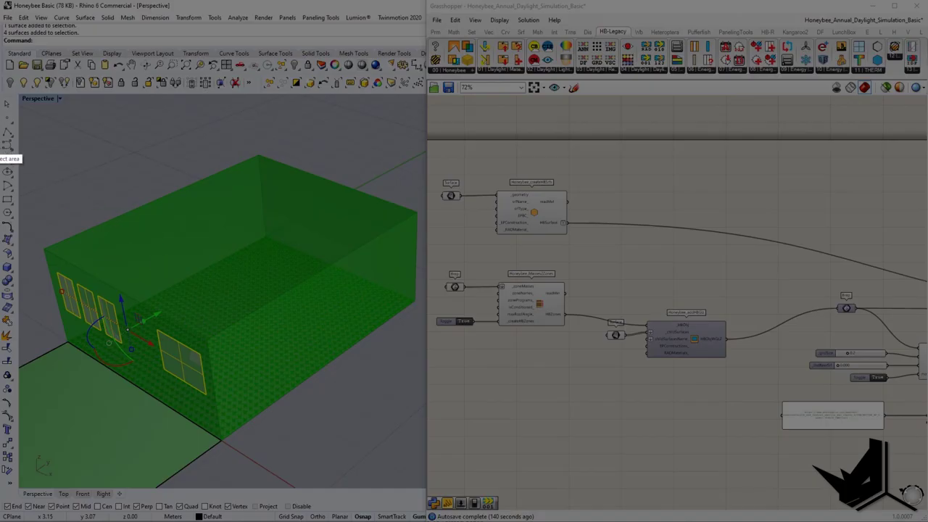
drag(18, 135, 424, 466)
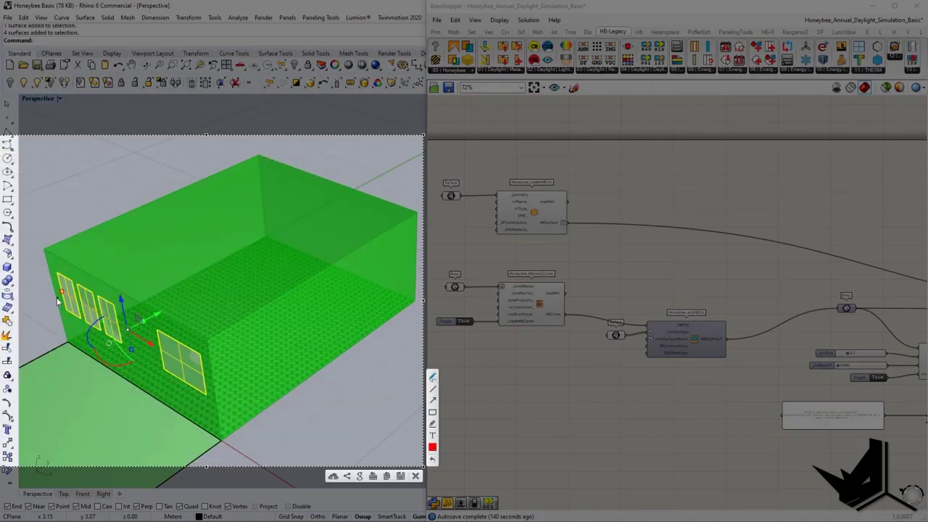
drag(61, 291, 148, 295)
drag(78, 308, 167, 312)
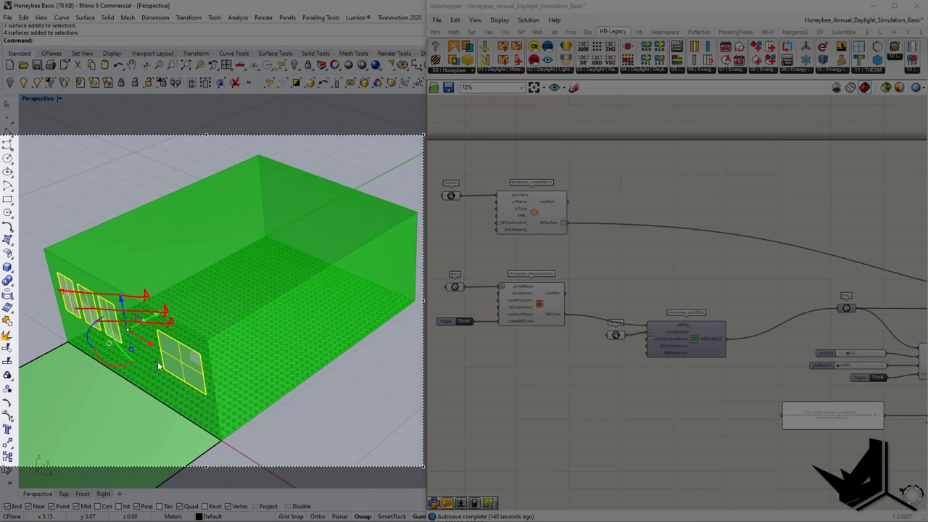
drag(155, 360, 243, 354)
mouse_move(65, 268)
mouse_down()
mouse_move(83, 319)
mouse_move(62, 267)
mouse_up()
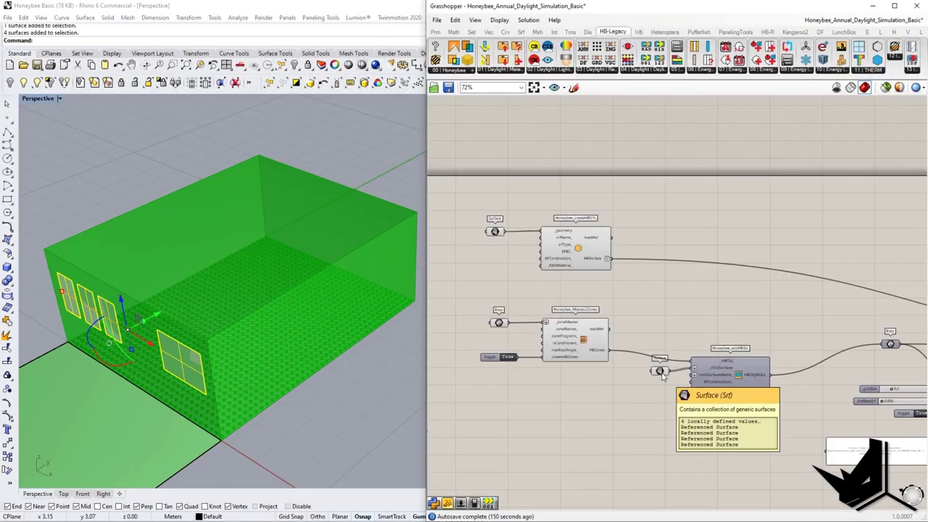
Step: Select the window Surface parameter and Honeybee_addHBGlz, then read the description of the Honeybee_createHBSrfs component
click(659, 378)
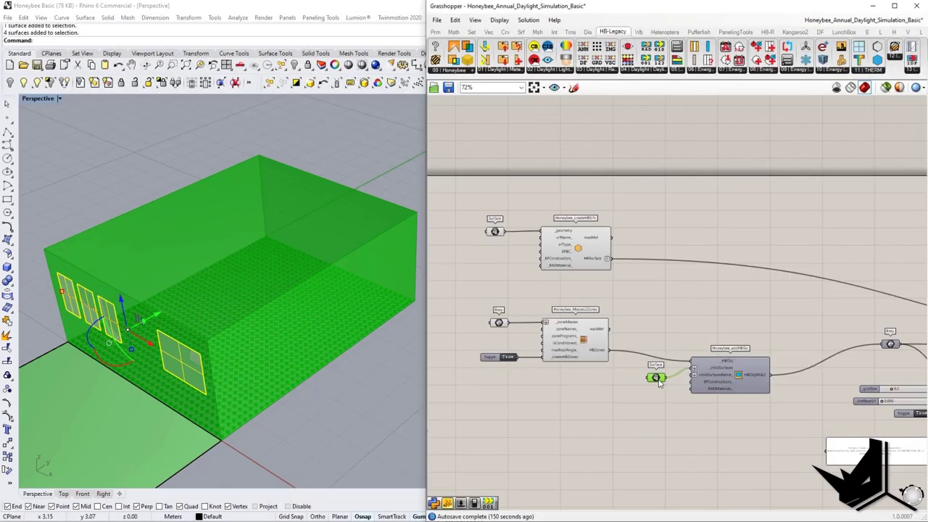
drag(637, 312, 774, 399)
scroll(599, 290, up, 5)
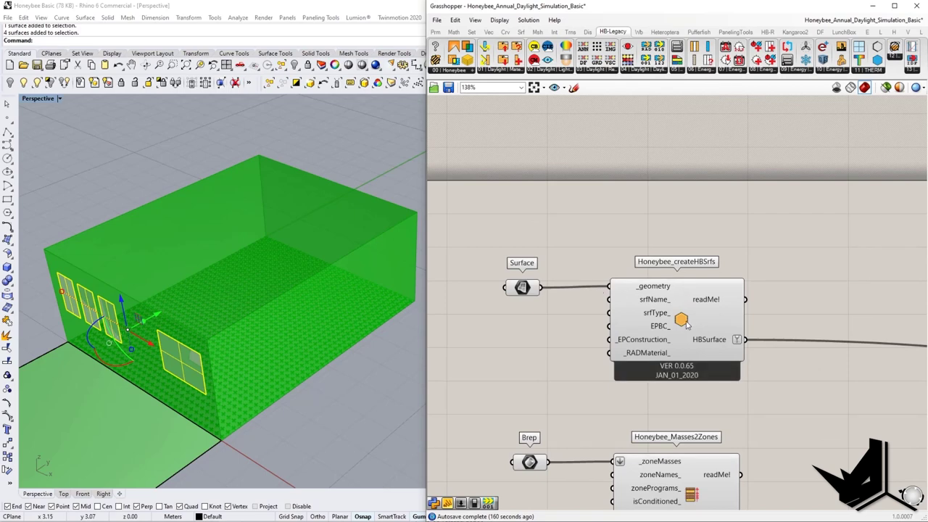
mouse_move(687, 324)
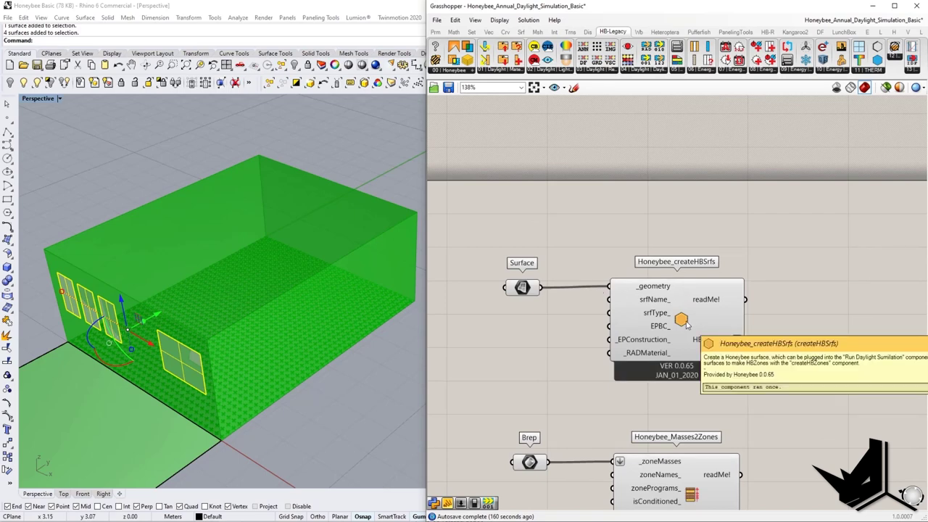
right_drag(687, 324, 728, 299)
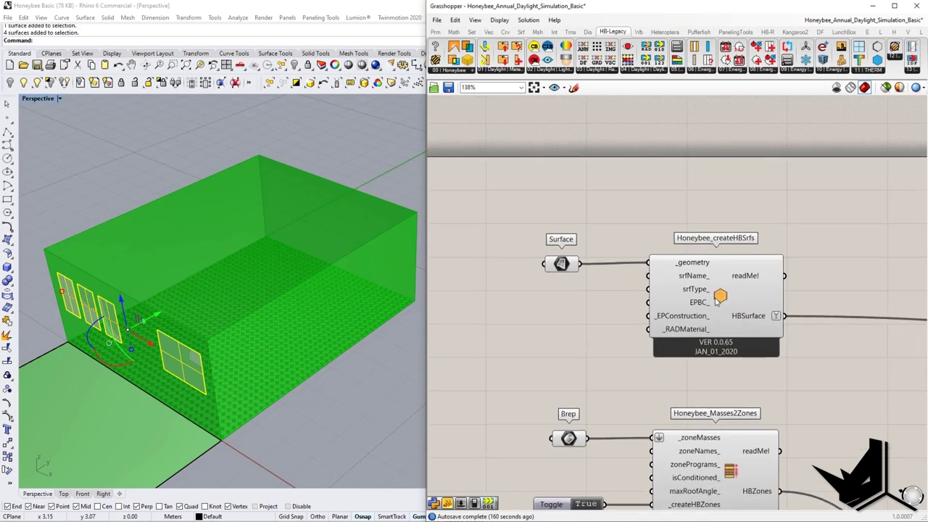
scroll(716, 297, down, 5)
Step: Select the flat ground surface in front of the windows in Rhino and examine it alongside the room
scroll(315, 249, down, 1)
shift+right_drag(168, 348, 290, 274)
scroll(315, 249, down, 2)
click(257, 299)
scroll(284, 288, down, 2)
right_drag(278, 344, 245, 317)
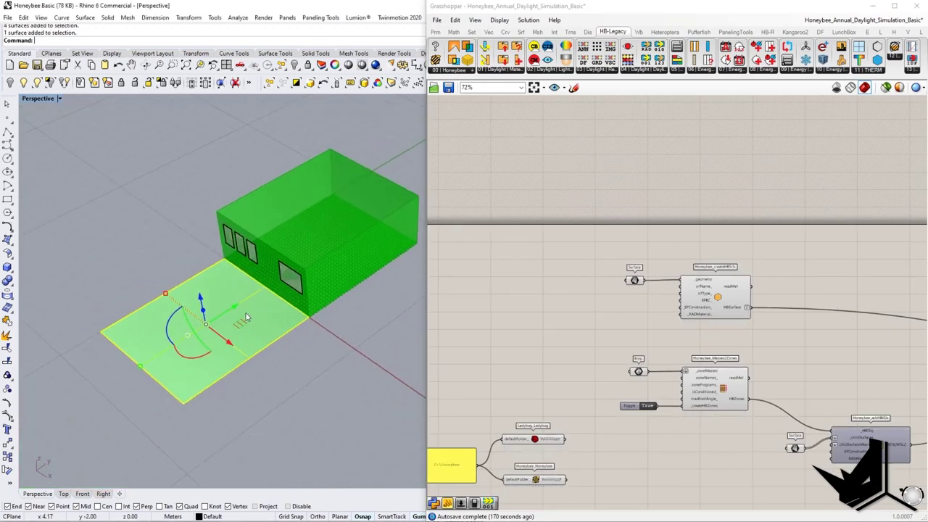
scroll(279, 343, up, 4)
mouse_move(278, 344)
right_down()
mouse_move(282, 365)
mouse_move(267, 332)
right_up()
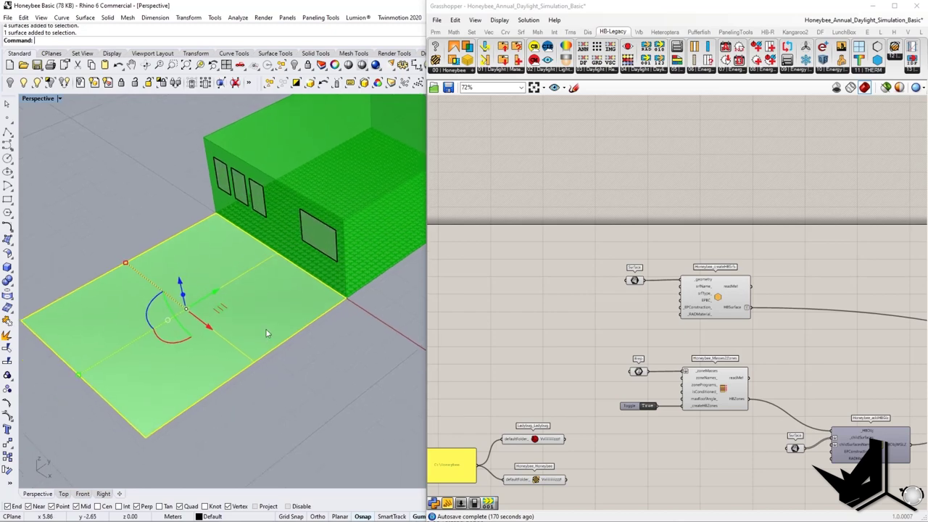
right_drag(346, 305, 316, 247)
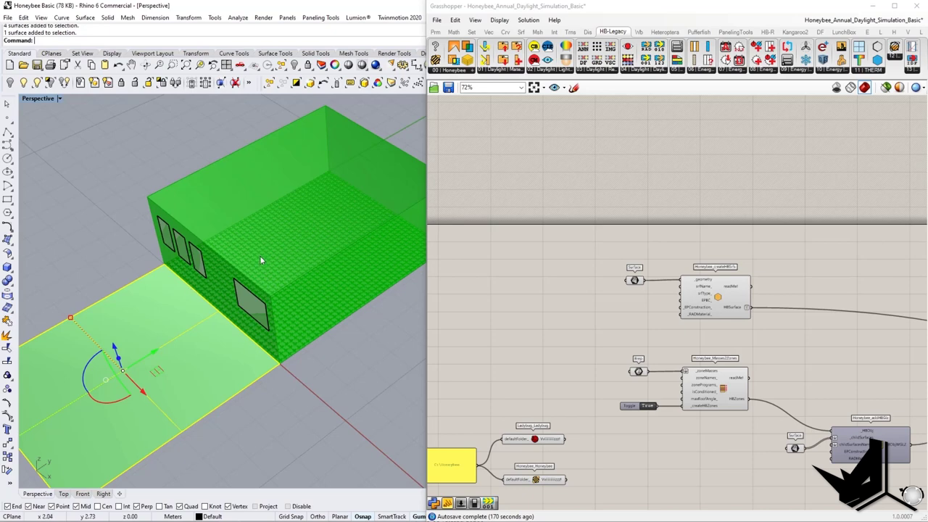
Step: Select the Surface parameter feeding Honeybee_createHBSrfs and follow the wire leaving its HBSurface output
scroll(790, 334, up, 2)
right_drag(790, 334, 713, 354)
click(496, 277)
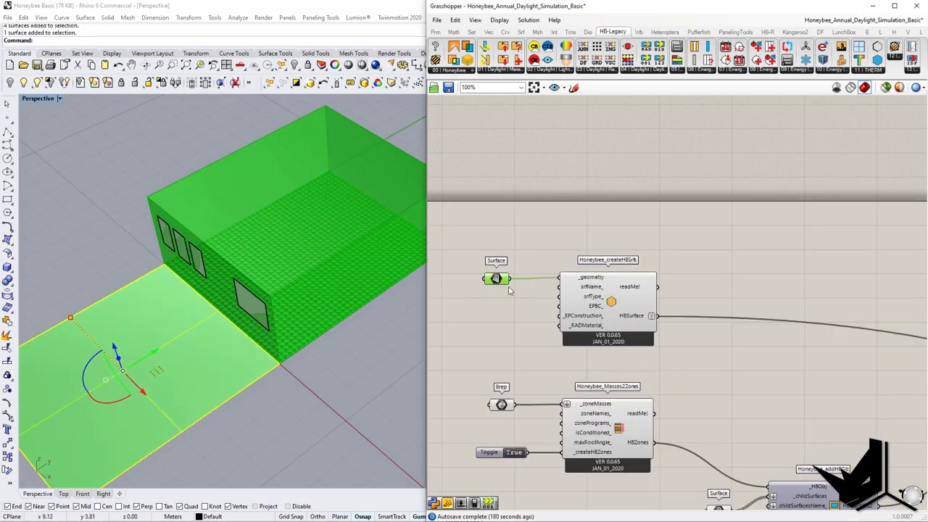
scroll(611, 290, down, 4)
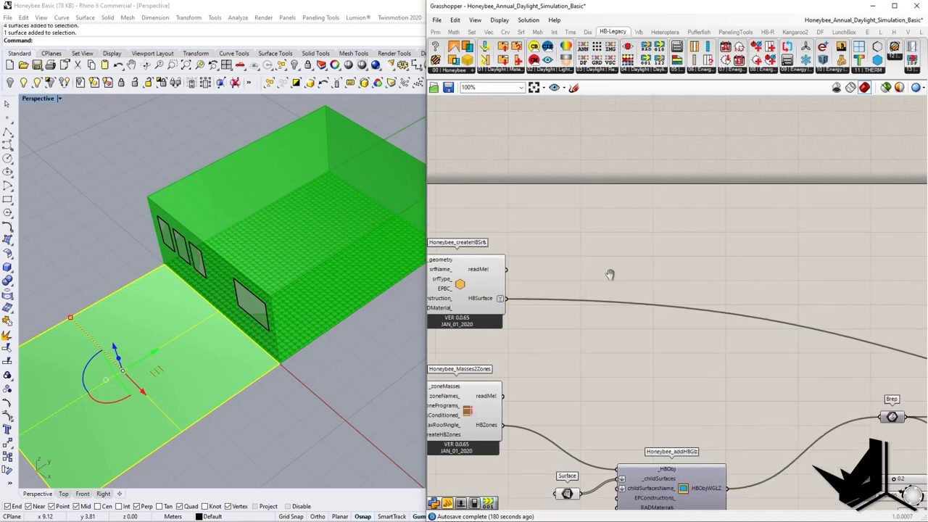
scroll(581, 273, up, 3)
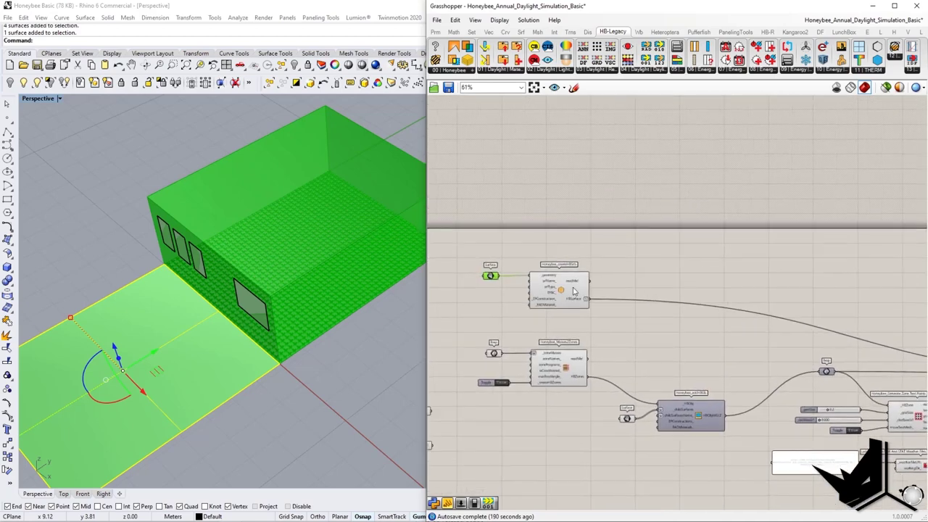
Step: Examine the inputs of Honeybee_Run Daylight Simulation, then open the list of Honeybee daylight recipe components
scroll(589, 307, down, 2)
right_drag(761, 340, 602, 307)
scroll(519, 399, up, 3)
scroll(572, 376, down, 3)
scroll(765, 354, up, 4)
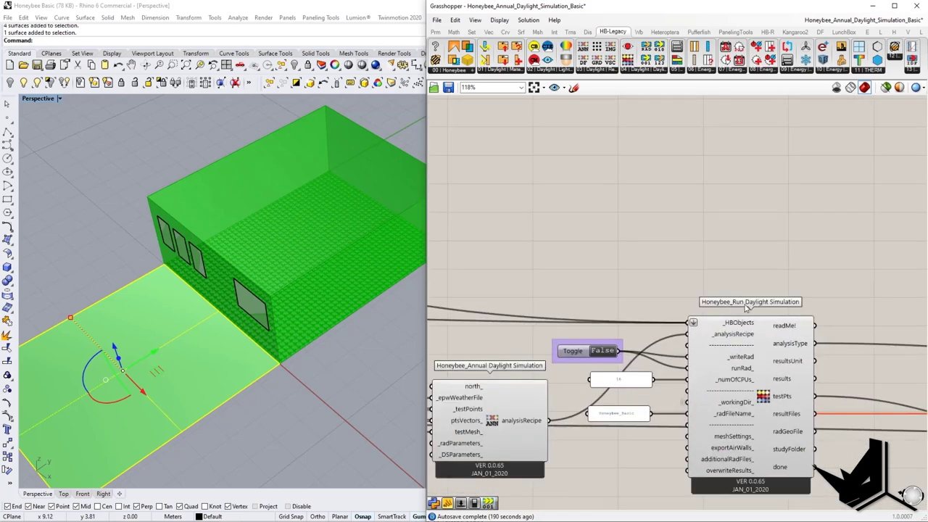
scroll(789, 311, down, 4)
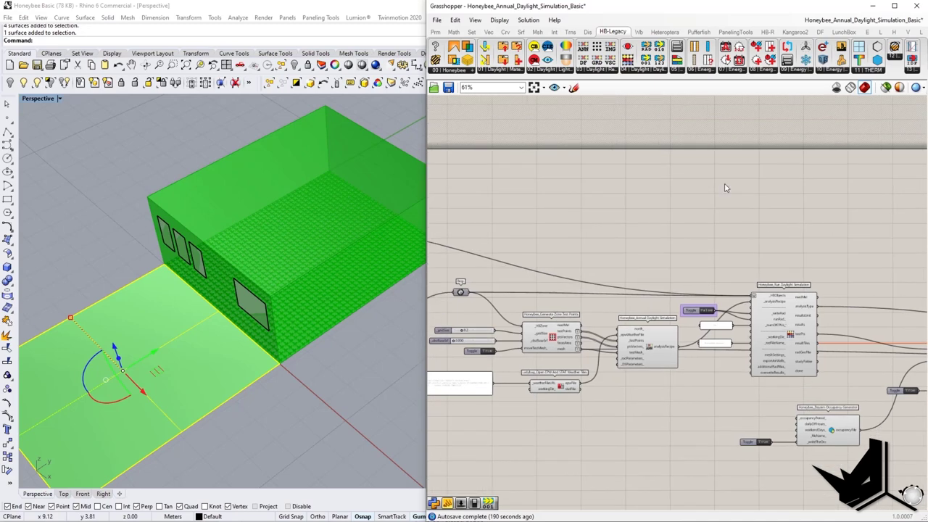
click(610, 70)
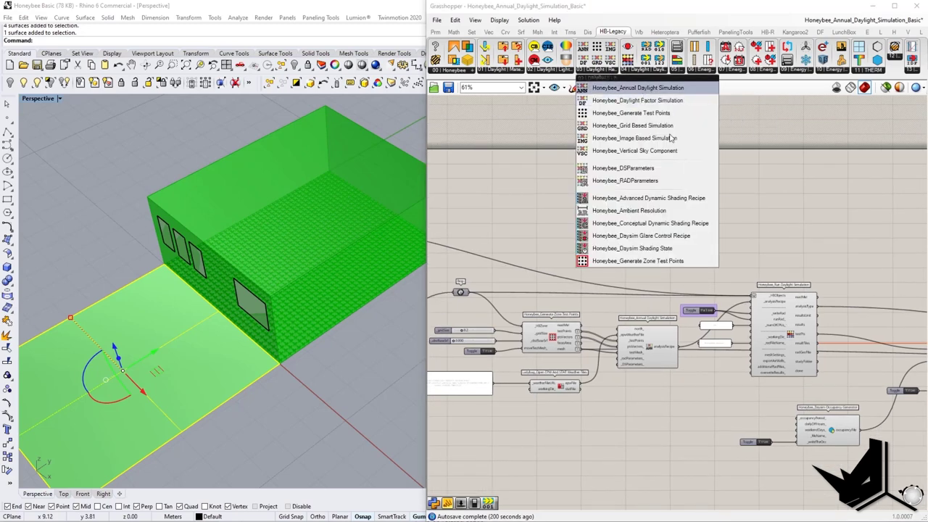
Step: Outline the Honeybee_Run Daylight Simulation component with a red rectangle in a screen capture, and close it
right_drag(810, 279, 778, 252)
key(F1)
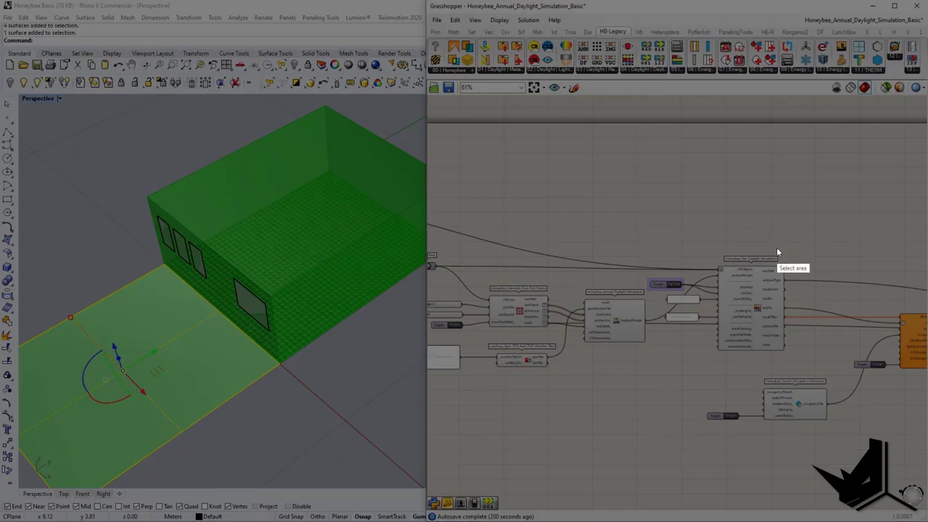
drag(661, 215, 849, 400)
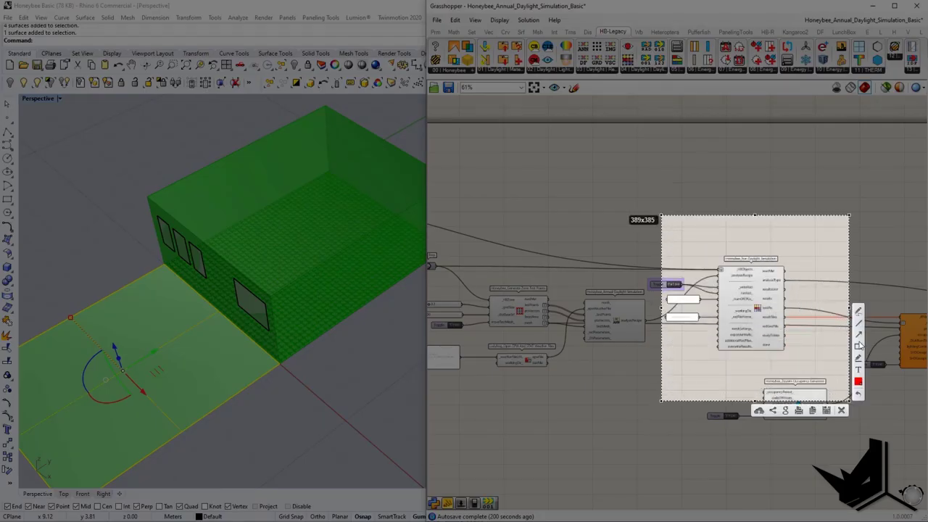
click(858, 346)
drag(705, 248, 801, 367)
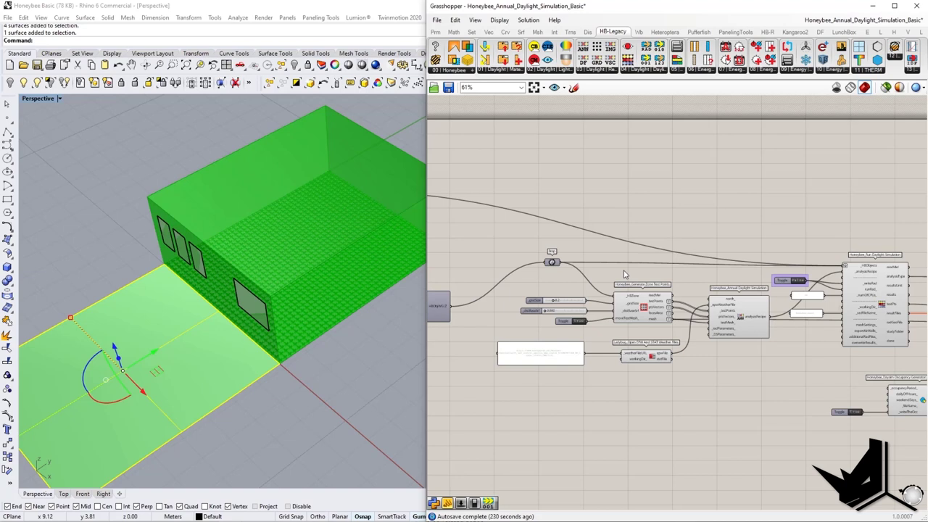
Step: Examine the Honeybee_Generate Zone Test Points component and the weather file components feeding the Annual Daylight Simulation recipe
scroll(632, 299, up, 3)
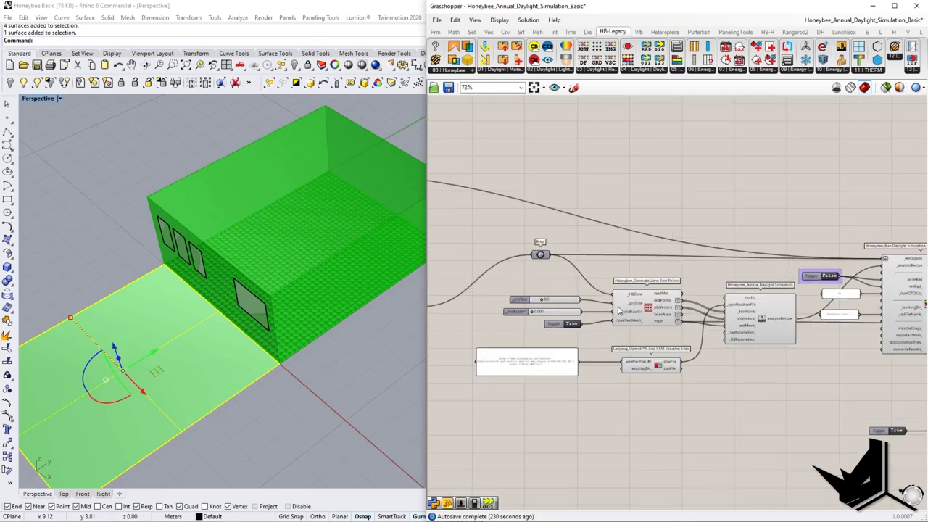
scroll(732, 388, down, 2)
right_drag(760, 392, 748, 377)
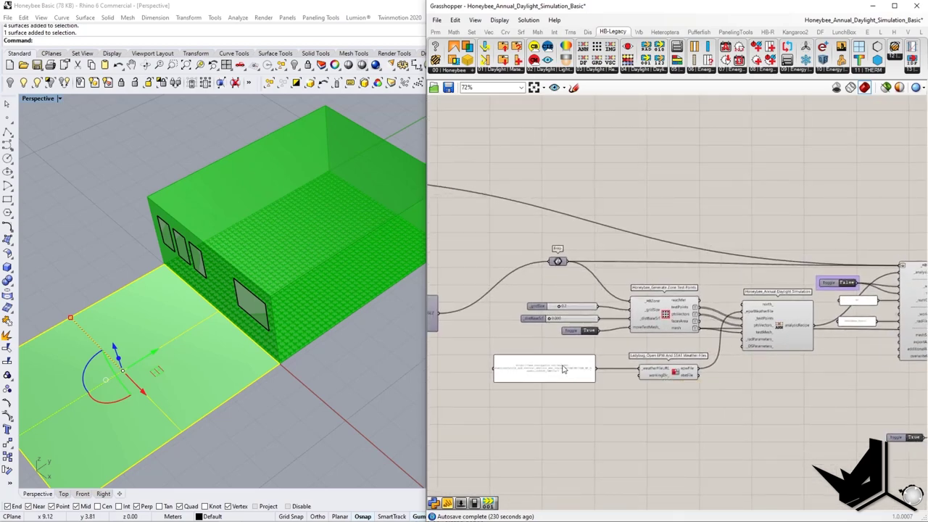
Step: Examine the weather file URL panel and its connection to the Ladybug_Open EPW And STAT Weather Files component
scroll(564, 369, up, 1)
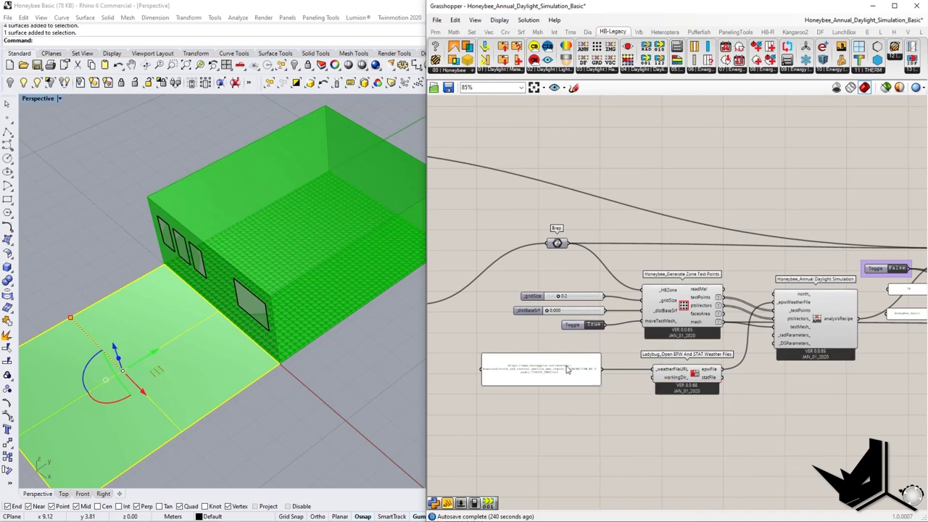
scroll(608, 411, up, 1)
scroll(668, 424, up, 1)
drag(747, 422, 531, 328)
scroll(701, 356, down, 3)
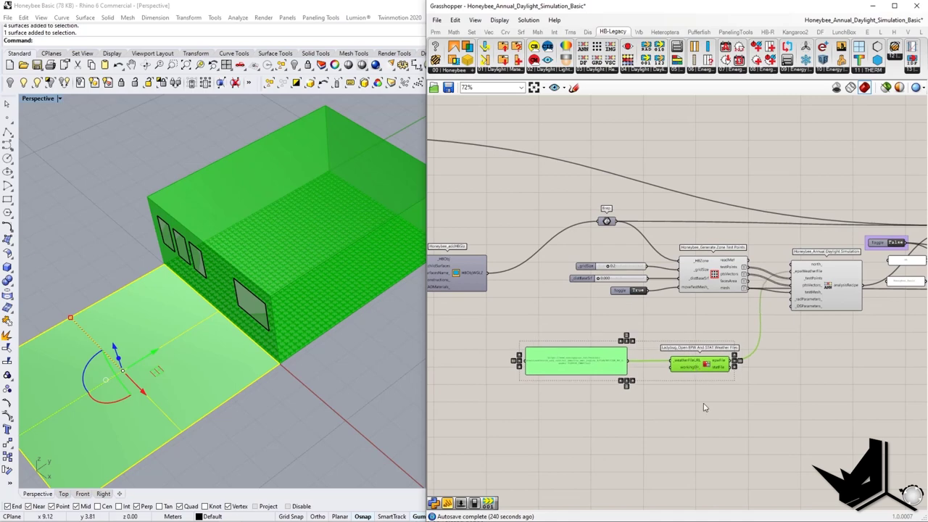
scroll(701, 356, up, 3)
click(692, 395)
mouse_move(710, 345)
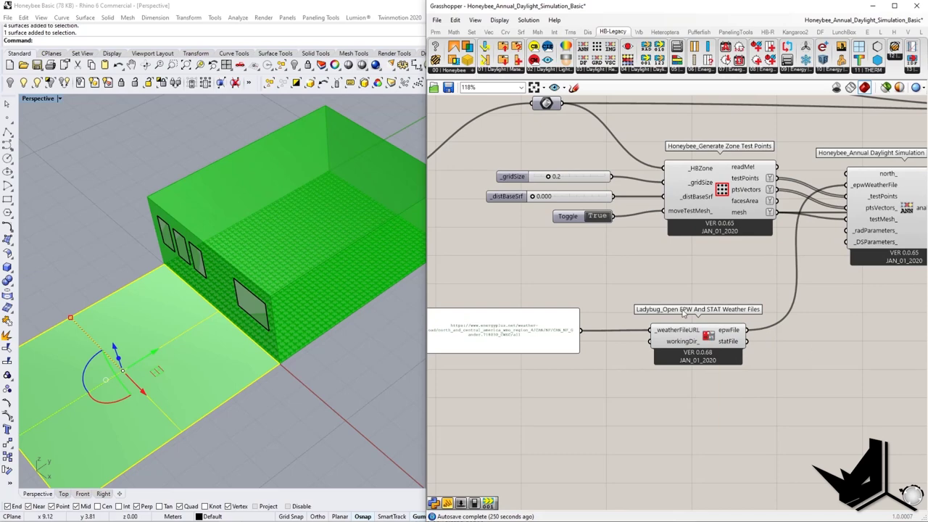
right_drag(613, 270, 628, 283)
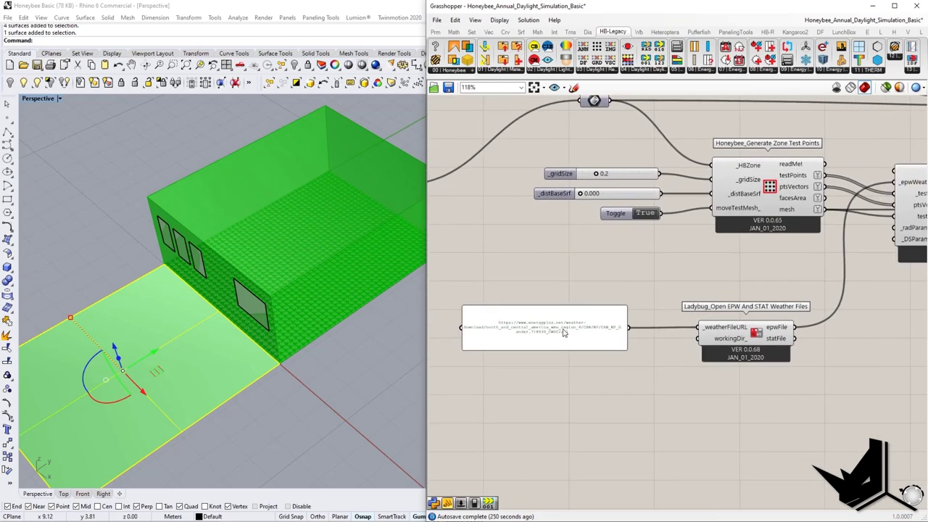
mouse_move(554, 332)
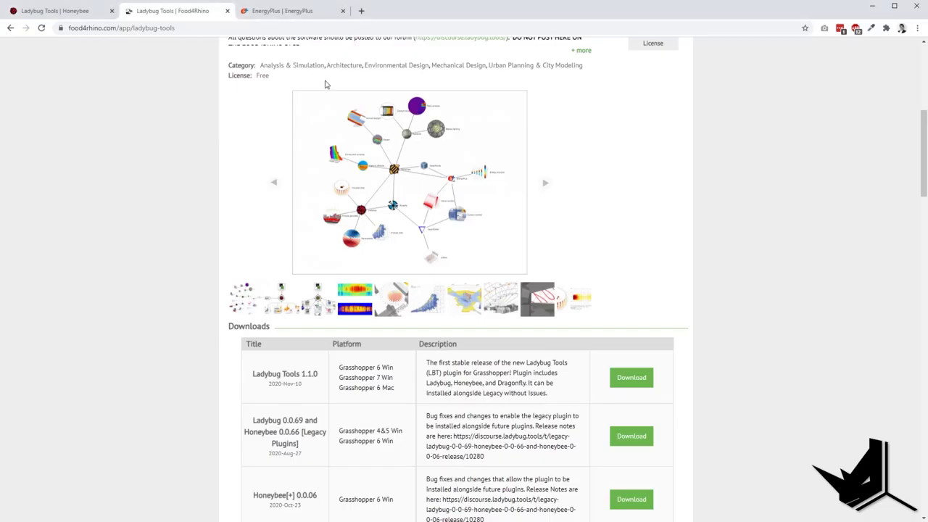
Step: Open the Weather Data page of the EnergyPlus website in Chrome and look over its world map of weather locations
click(289, 11)
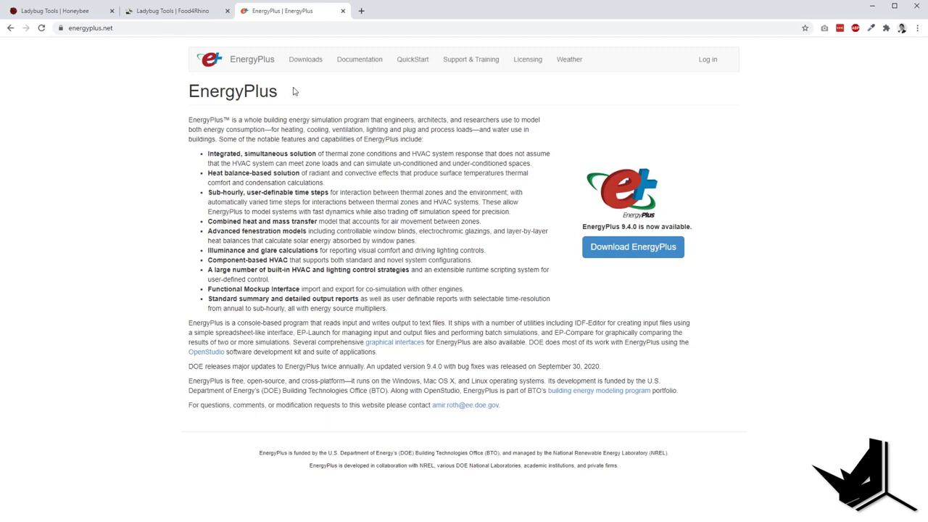
click(567, 60)
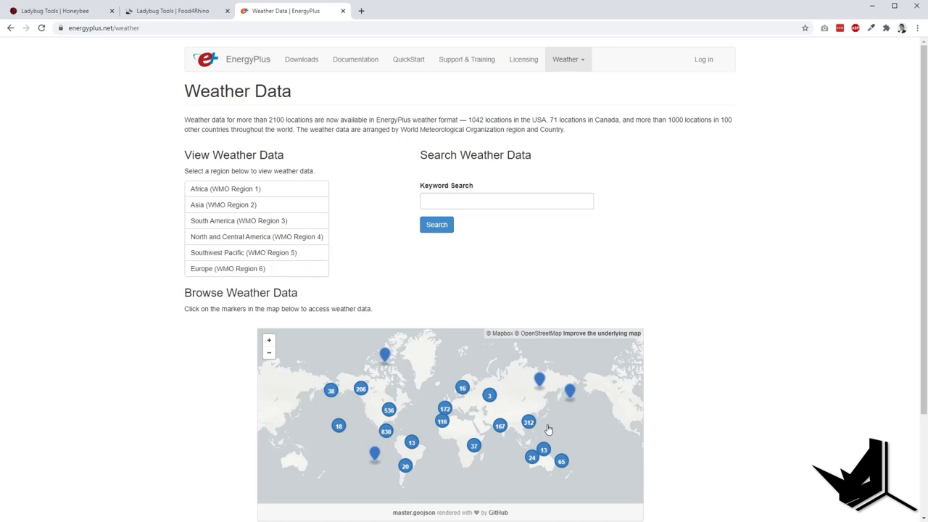
scroll(580, 413, down, 2)
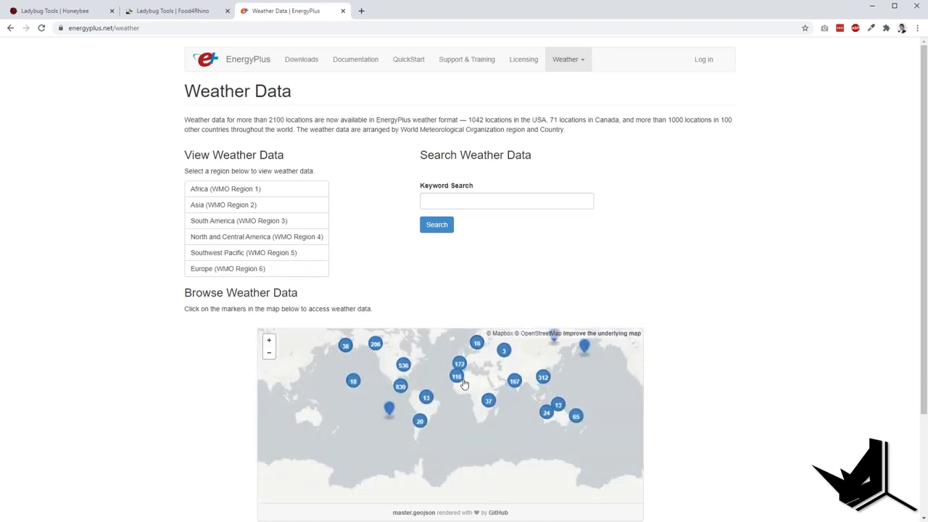
scroll(464, 383, down, 1)
scroll(479, 368, up, 1)
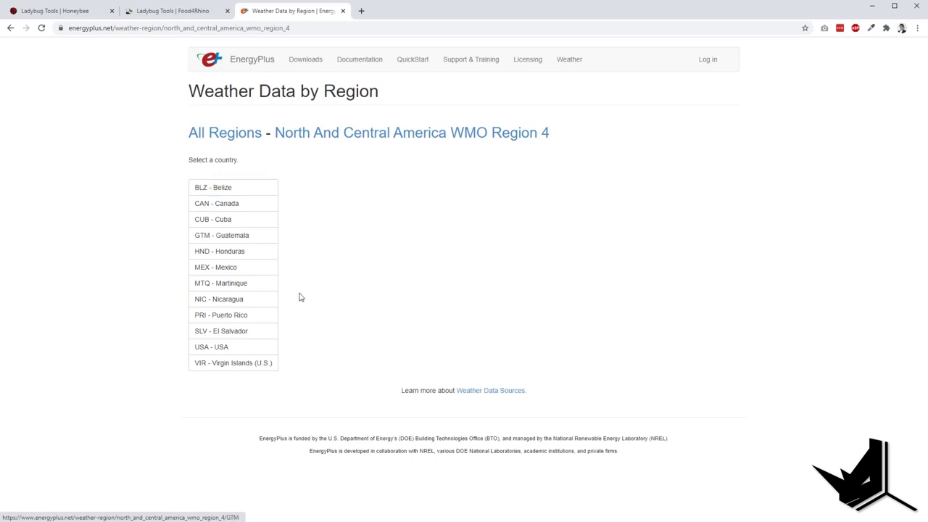
Step: Open the USA weather data for Michigan and copy the link address of the Alpena 726390 (TMY2) location
click(221, 349)
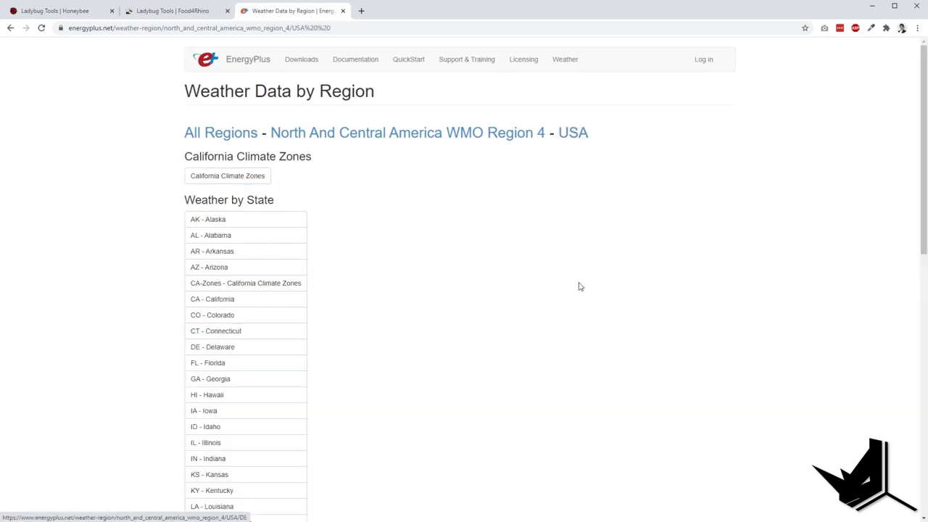
scroll(467, 284, down, 2)
scroll(253, 321, down, 2)
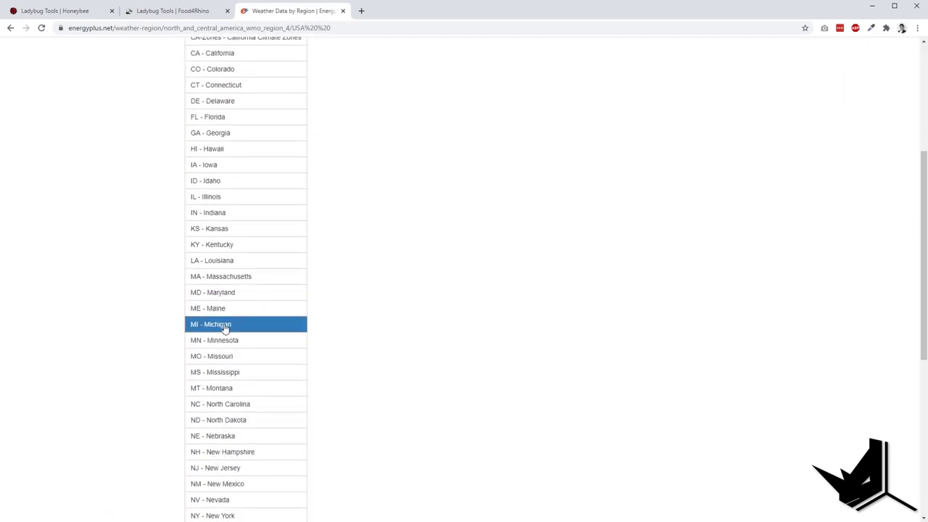
click(228, 325)
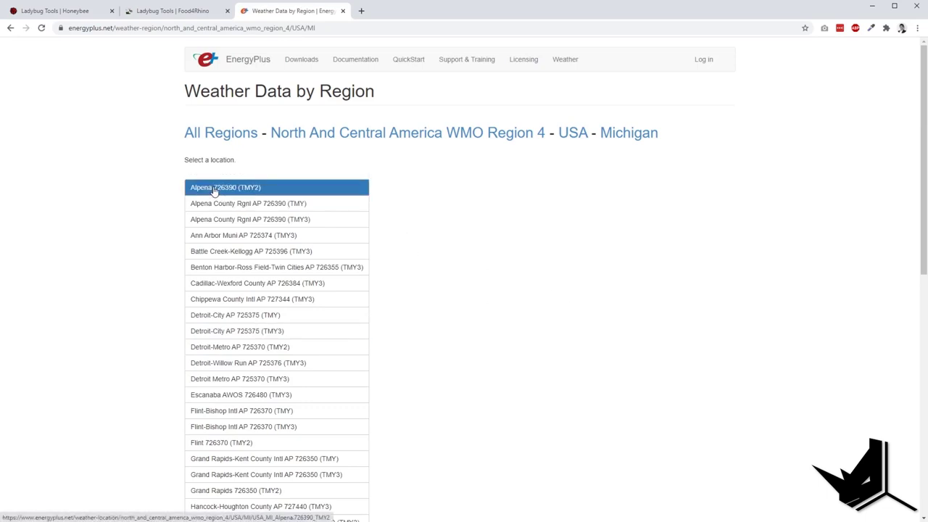
right_click(214, 190)
click(267, 261)
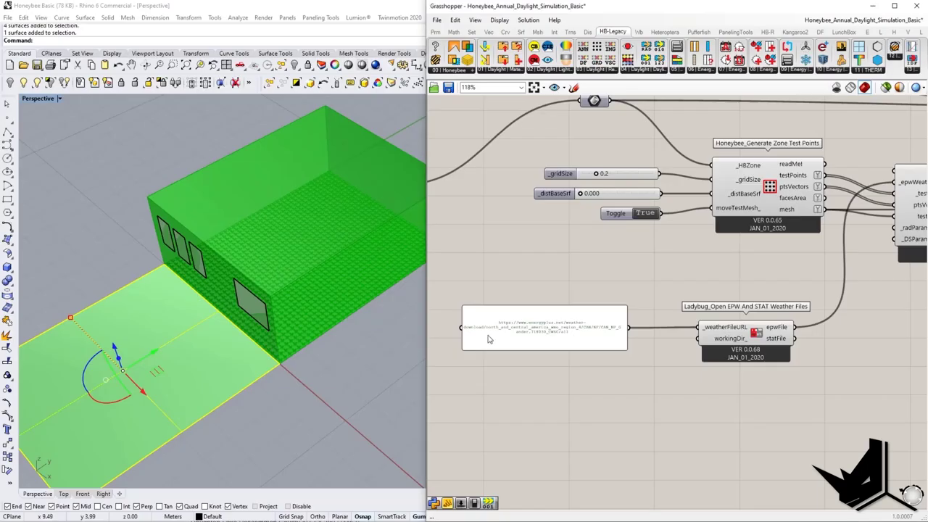
Step: Back in Grasshopper, duplicate the weather URL panel below the original and replace the copy's text with the copied Alpena link
scroll(574, 345, up, 2)
click(560, 335)
alt+drag(557, 329, 562, 402)
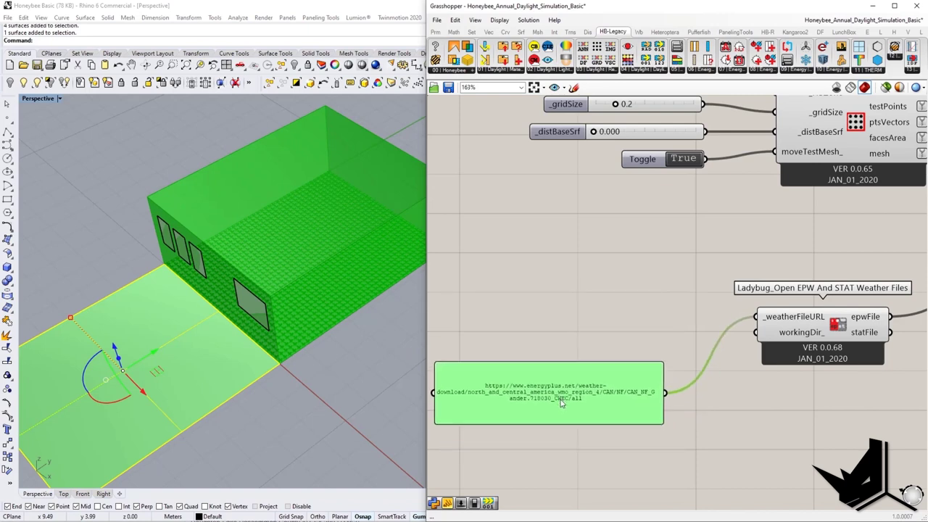
double_click(562, 392)
key(ctrl+v)
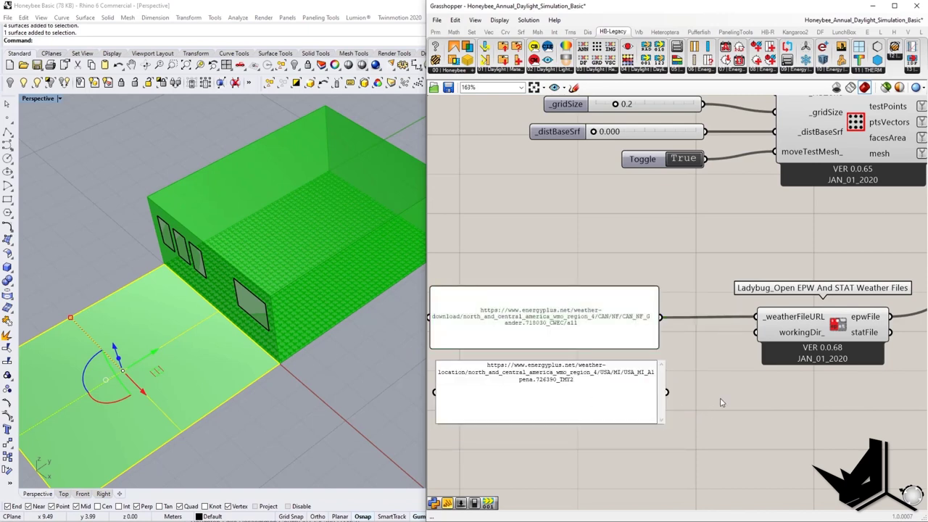
click(721, 402)
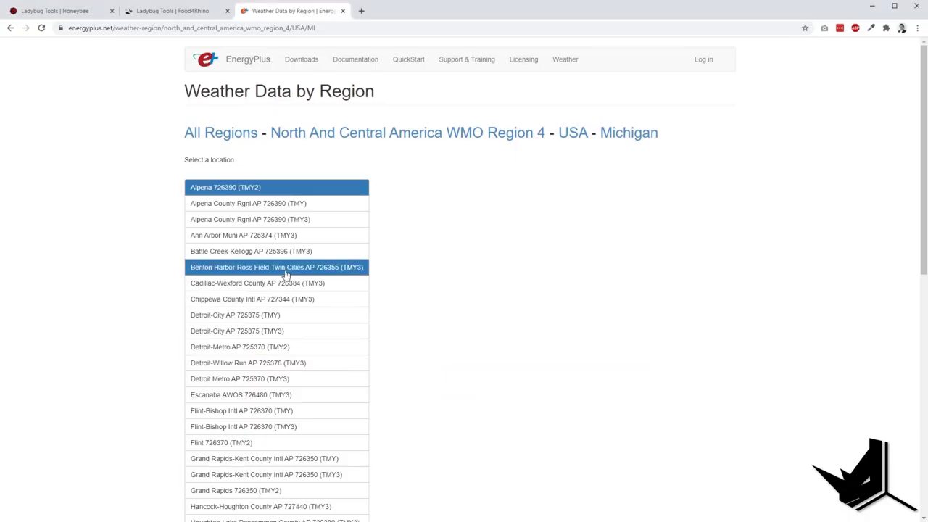
Step: Return to Chrome, look through the list of Michigan weather locations, and minimise the browser
scroll(263, 174, down, 2)
scroll(247, 217, down, 5)
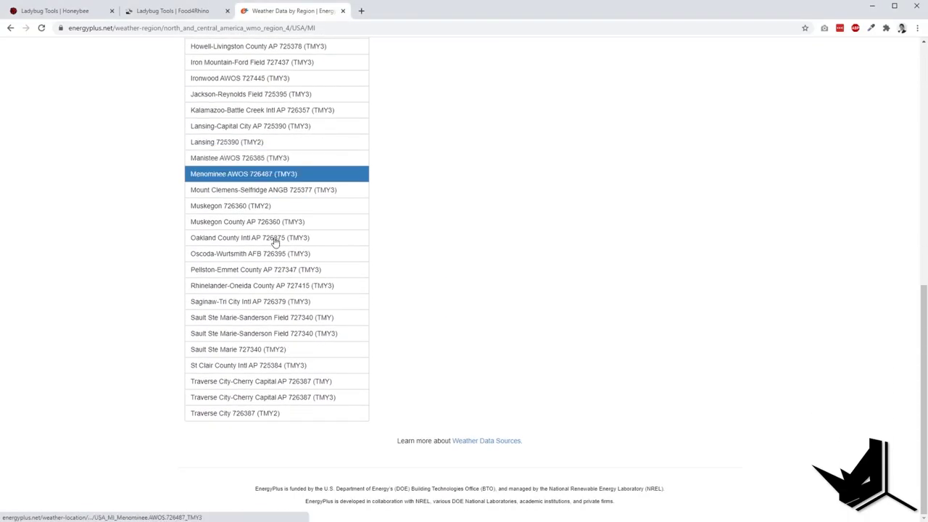
scroll(305, 290, up, 3)
scroll(253, 267, up, 4)
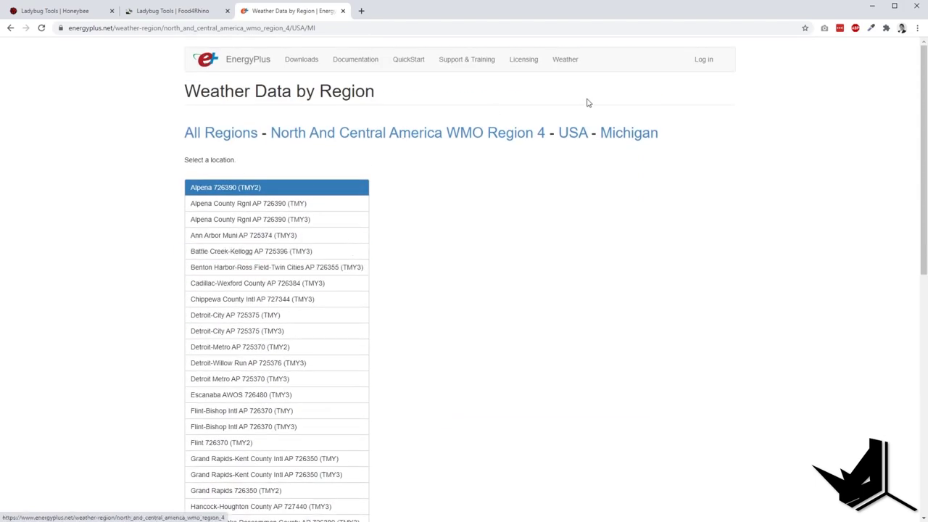
click(872, 6)
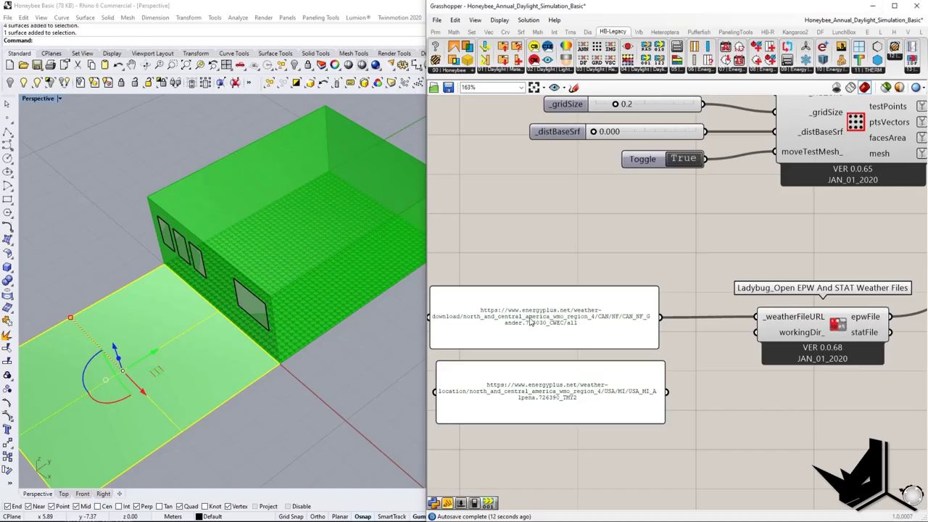
Step: Delete the duplicated panel holding the Alpena weather link
click(571, 408)
key(Delete)
right_drag(727, 352, 639, 363)
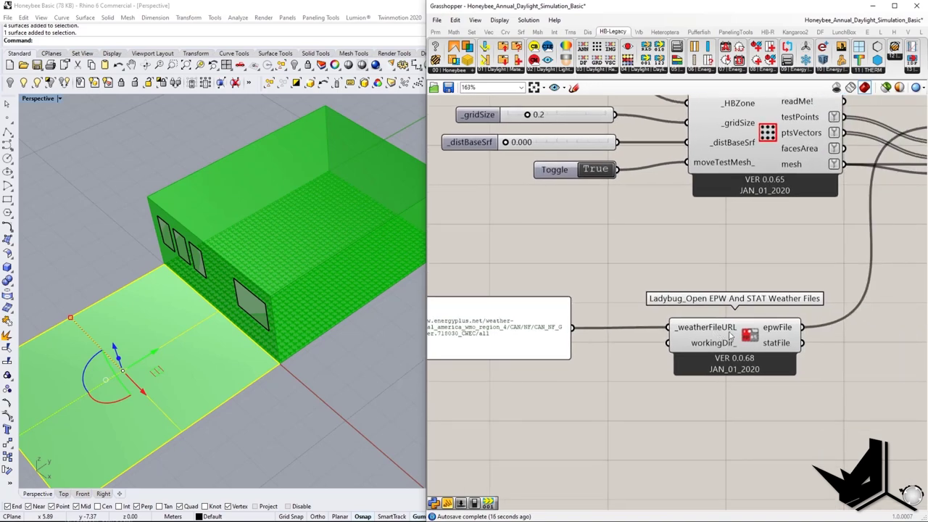
Step: Examine how the weather file and test point components connect to the Annual Daylight Simulation recipe, and view the room in Rhino
scroll(730, 336, down, 4)
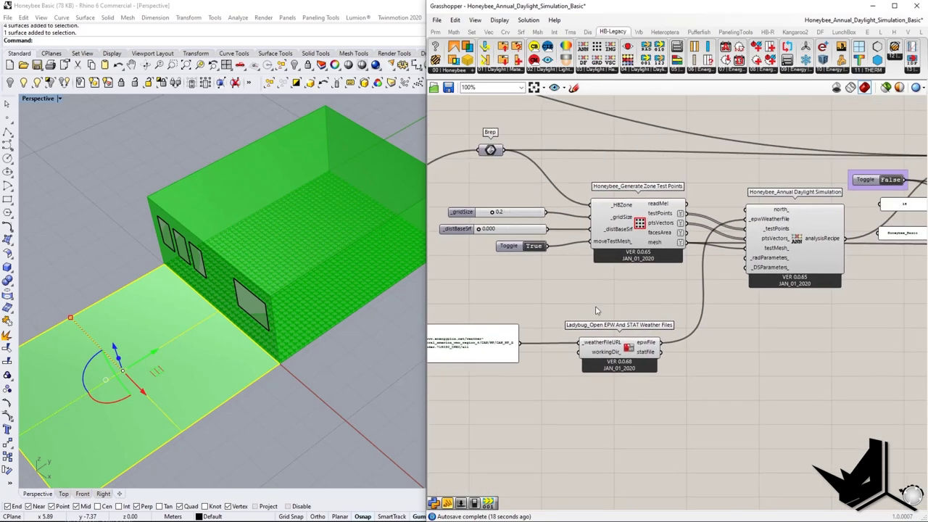
scroll(717, 377, down, 5)
scroll(752, 356, up, 5)
mouse_move(674, 360)
right_down()
mouse_move(754, 371)
mouse_move(679, 355)
right_up()
scroll(751, 371, down, 1)
scroll(752, 371, down, 1)
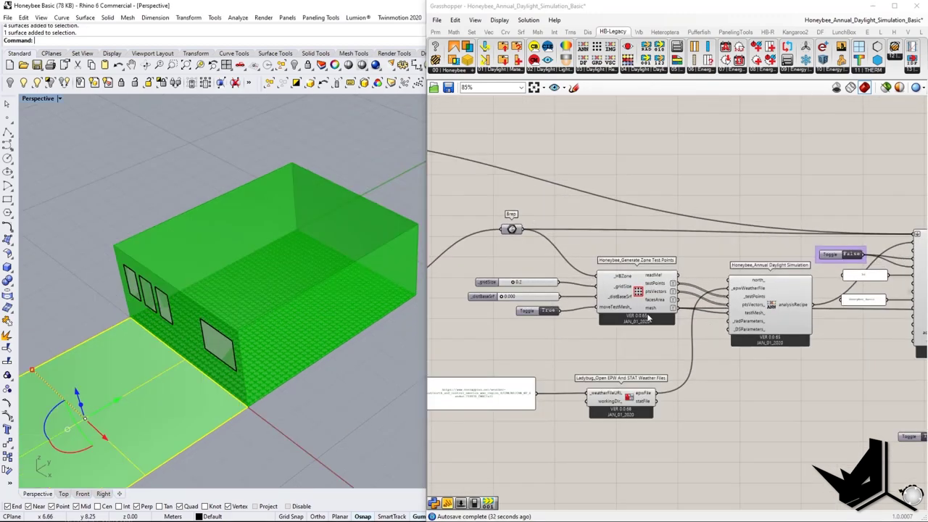
right_drag(290, 314, 253, 341)
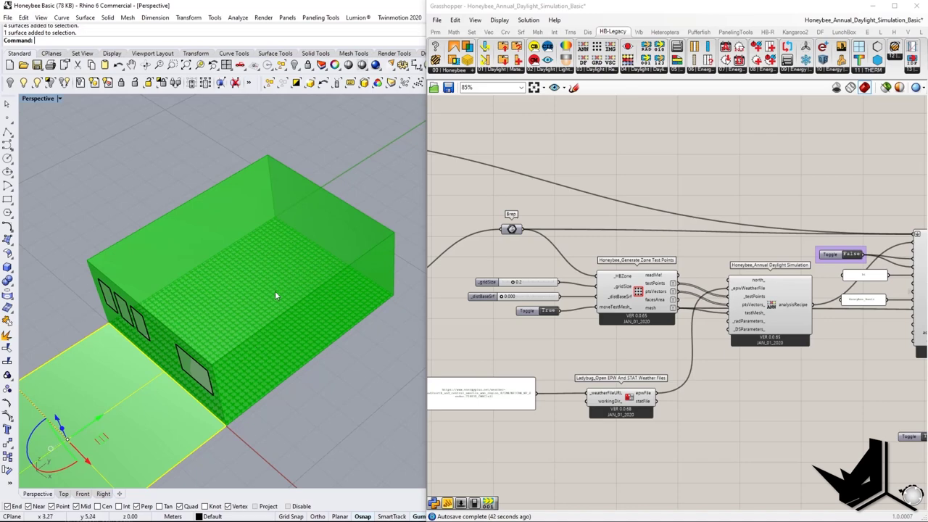
Step: Locate Honeybee_Generate Zone Test Points in the list of daylight recipe components, and inspect the component's _HBZone input
scroll(604, 267, up, 4)
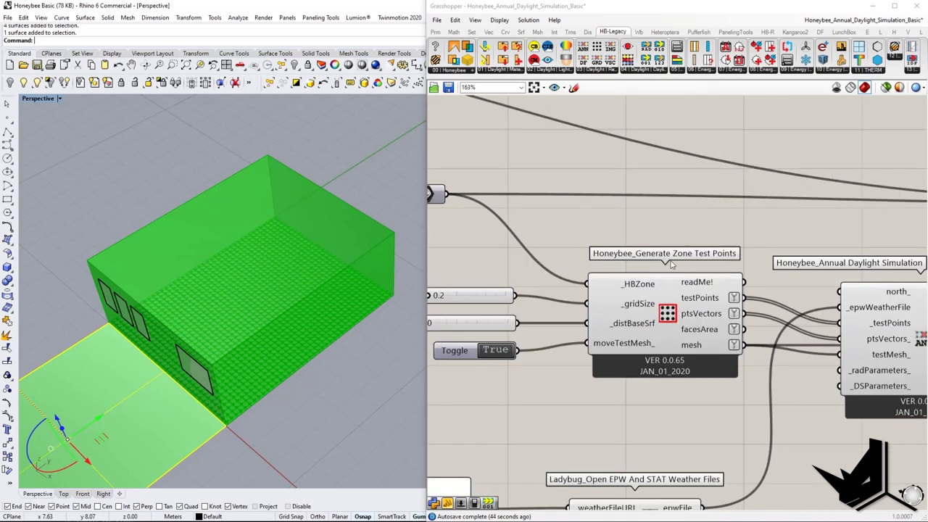
click(668, 314)
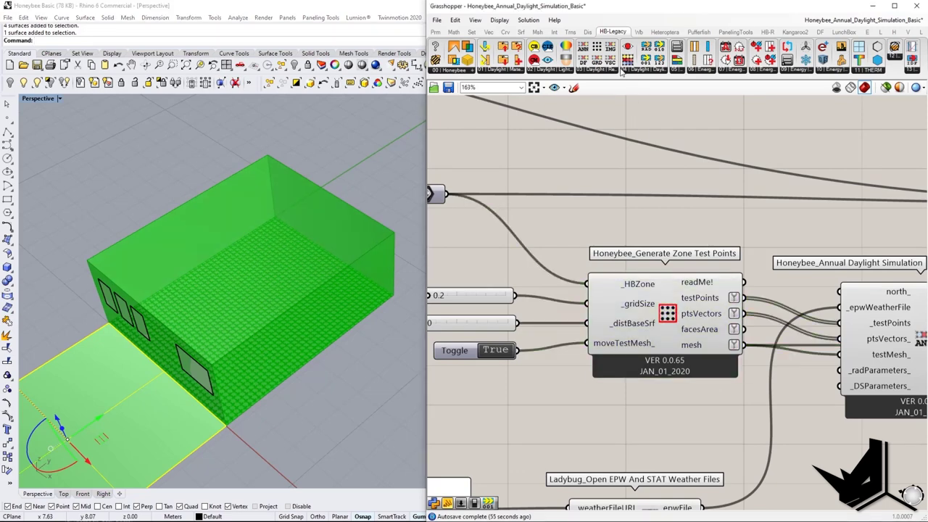
click(621, 70)
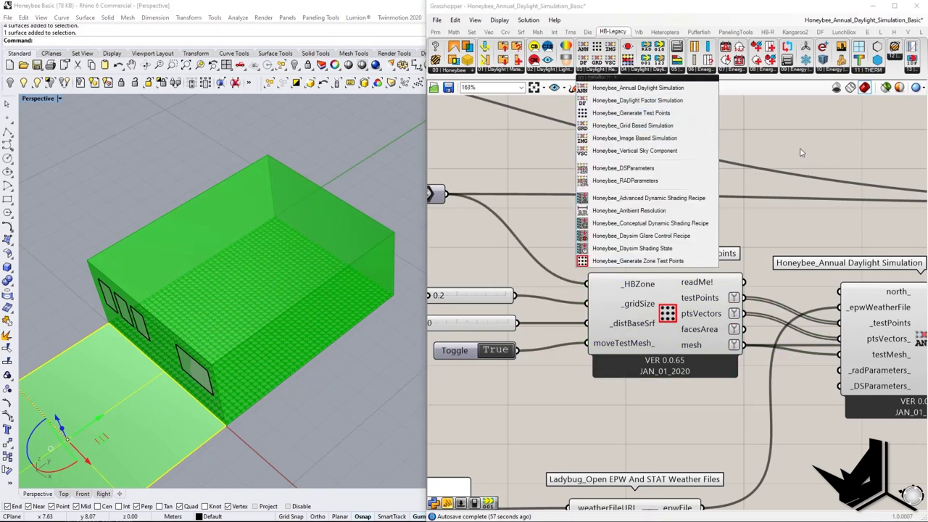
scroll(696, 325, down, 4)
scroll(638, 319, up, 3)
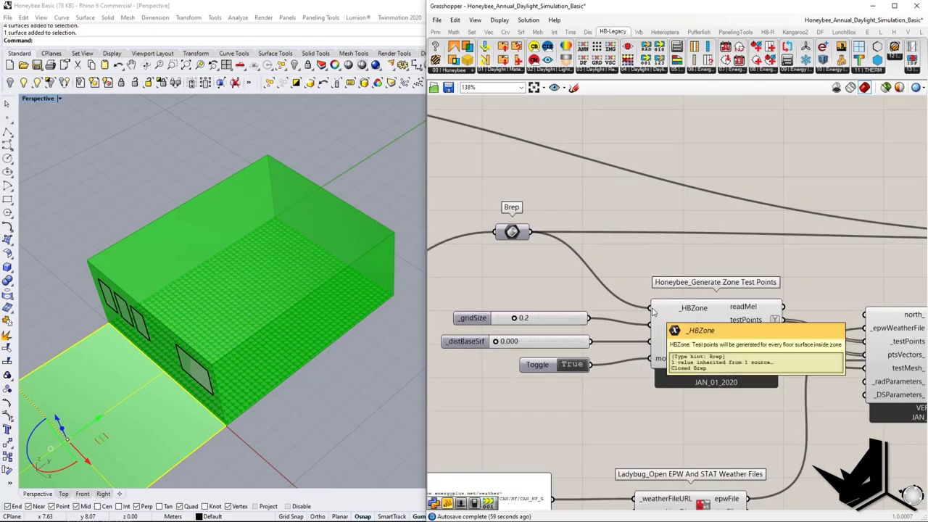
Step: Select the Honeybee_addHBGlz component, then circle it and the HBZones output feeding it in red on a screen capture
right_drag(540, 246, 748, 285)
scroll(747, 285, down, 4)
click(583, 326)
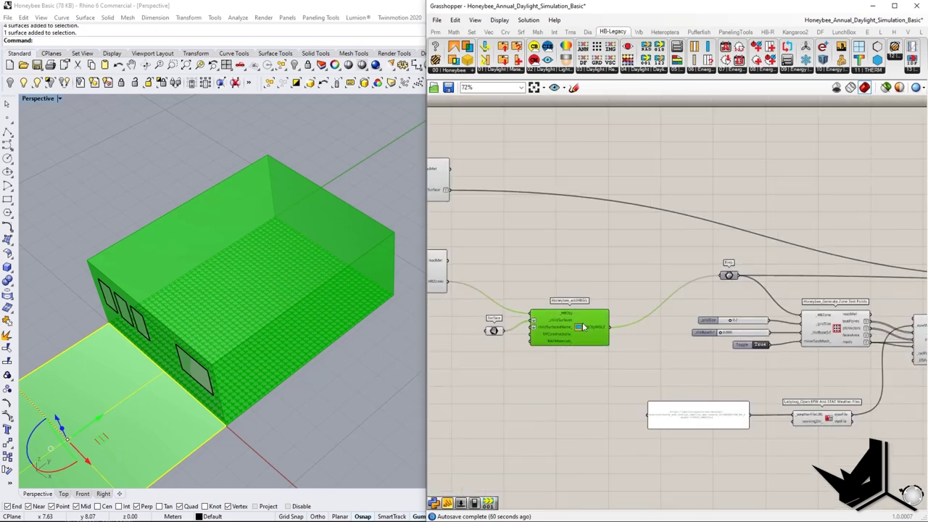
key(Print)
mouse_move(62, 125)
mouse_down()
mouse_move(442, 429)
mouse_move(600, 475)
mouse_up()
mouse_move(540, 305)
mouse_down()
mouse_move(545, 297)
mouse_move(500, 356)
mouse_move(615, 307)
mouse_move(492, 303)
mouse_up()
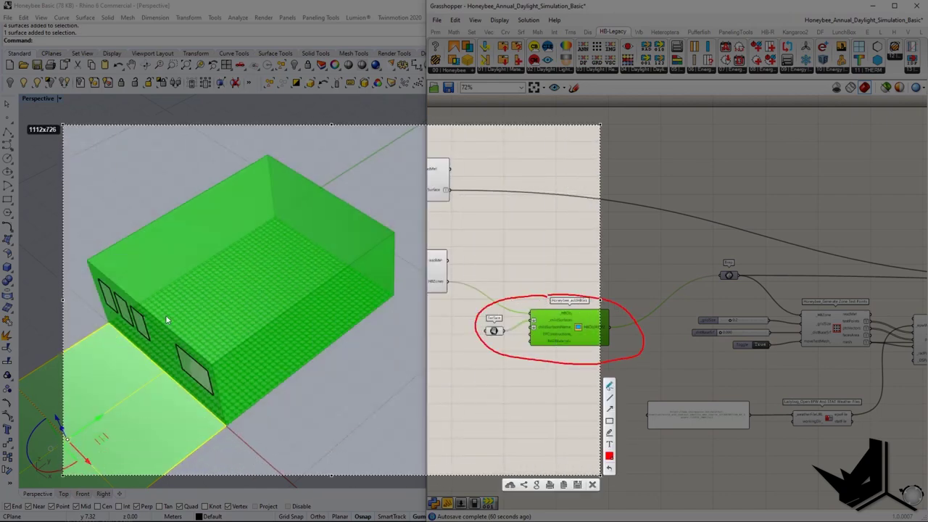
mouse_move(451, 245)
mouse_down()
mouse_move(425, 241)
mouse_move(468, 287)
mouse_move(451, 246)
mouse_up()
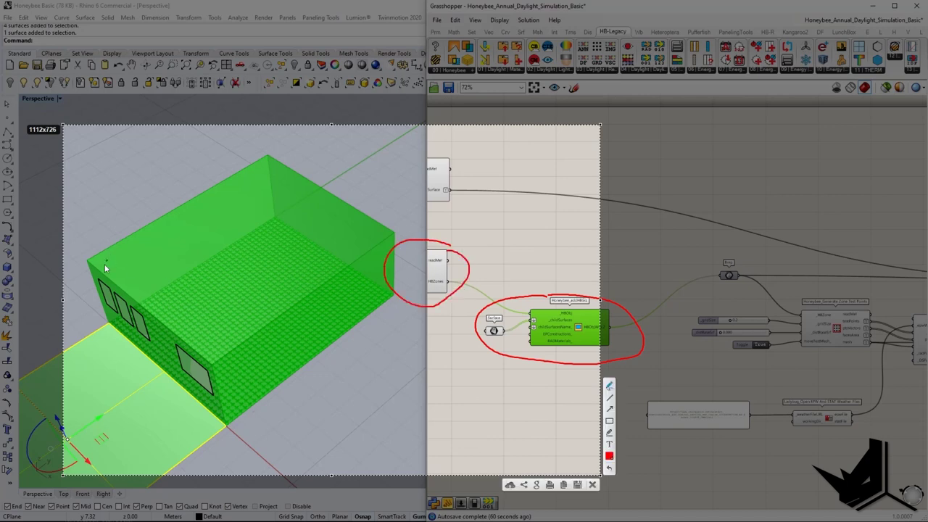
Step: Trace the room and its windows in red on the capture, and circle the Brep parameter and the _HBZone input
mouse_move(96, 258)
mouse_down()
mouse_move(308, 190)
mouse_move(105, 262)
mouse_move(131, 327)
mouse_up()
drag(731, 259, 766, 288)
mouse_move(817, 322)
mouse_down()
mouse_move(845, 318)
mouse_move(823, 305)
mouse_move(805, 319)
mouse_up()
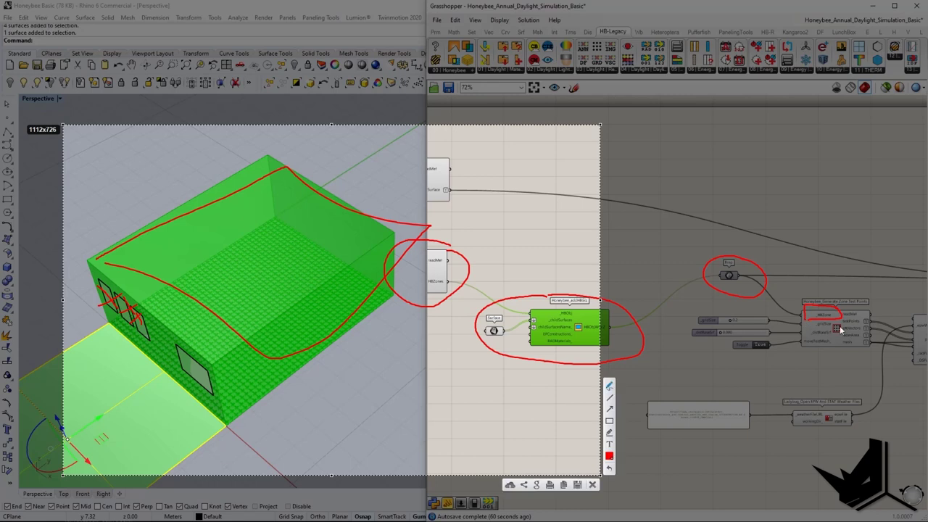
Step: Mark the room's floor in red on the screen capture, then discard the capture
drag(274, 223, 269, 228)
click(234, 248)
click(287, 231)
click(272, 237)
key(Escape)
Step: Examine the Brep, _gridSize, _distBaseSrf and moveTestMesh_ inputs of the Honeybee_Generate Zone Test Points component
scroll(790, 363, up, 3)
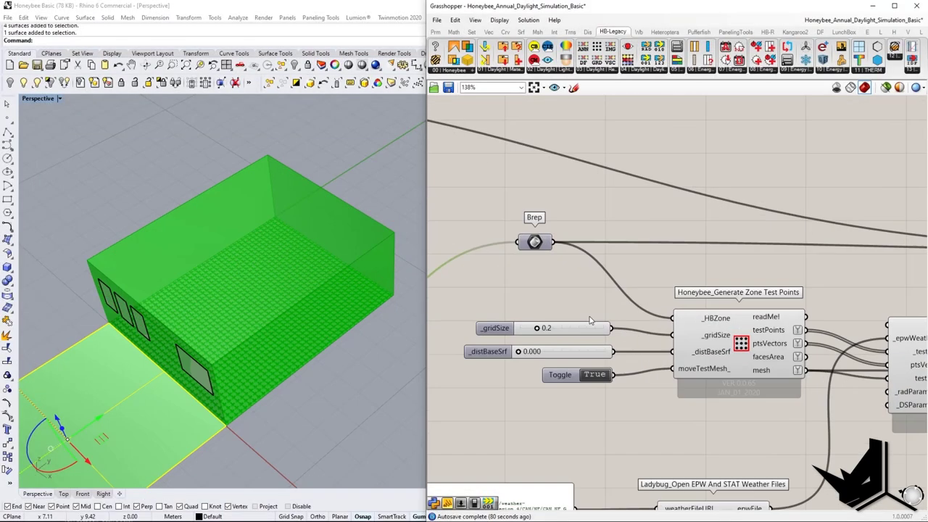
right_drag(583, 350, 605, 351)
scroll(604, 350, up, 2)
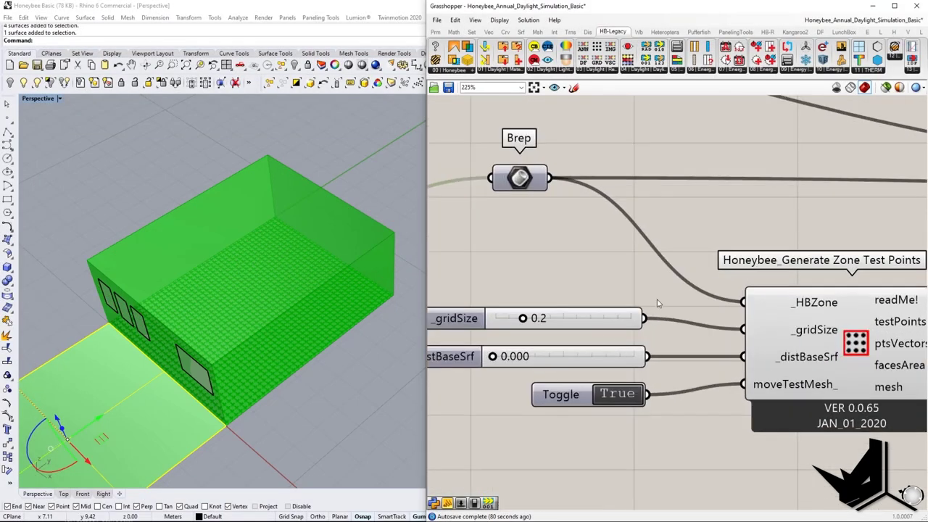
scroll(658, 300, down, 5)
scroll(772, 323, up, 3)
right_drag(706, 320, 739, 326)
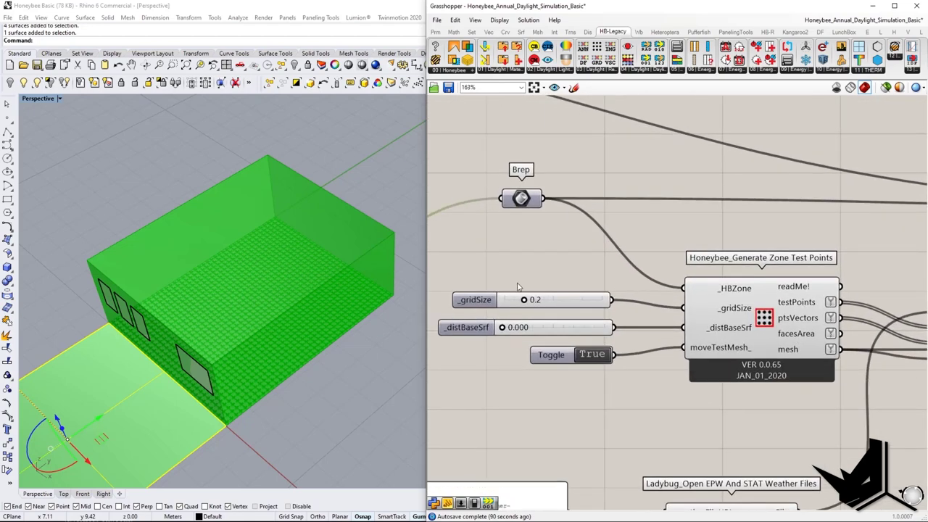
right_drag(518, 287, 671, 288)
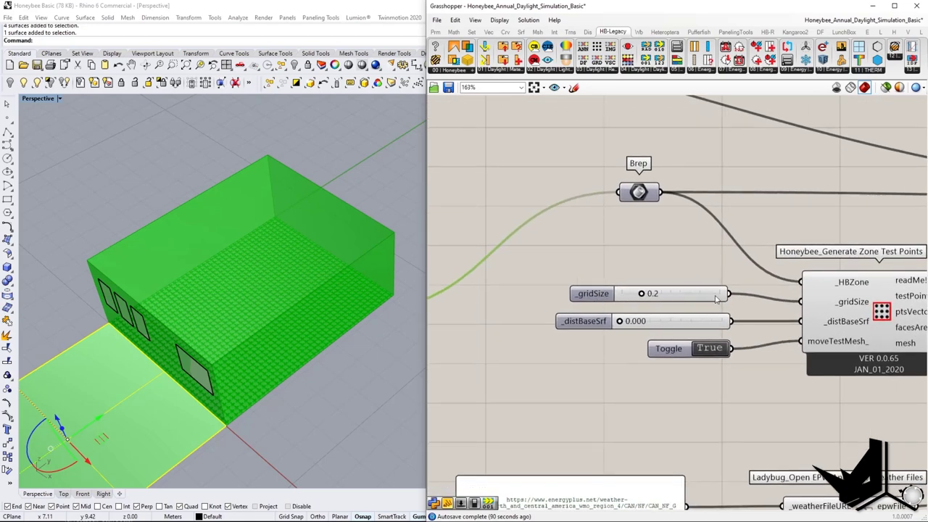
Step: Examine the grid of test points on the room's floor in the Rhino perspective view
scroll(305, 295, up, 6)
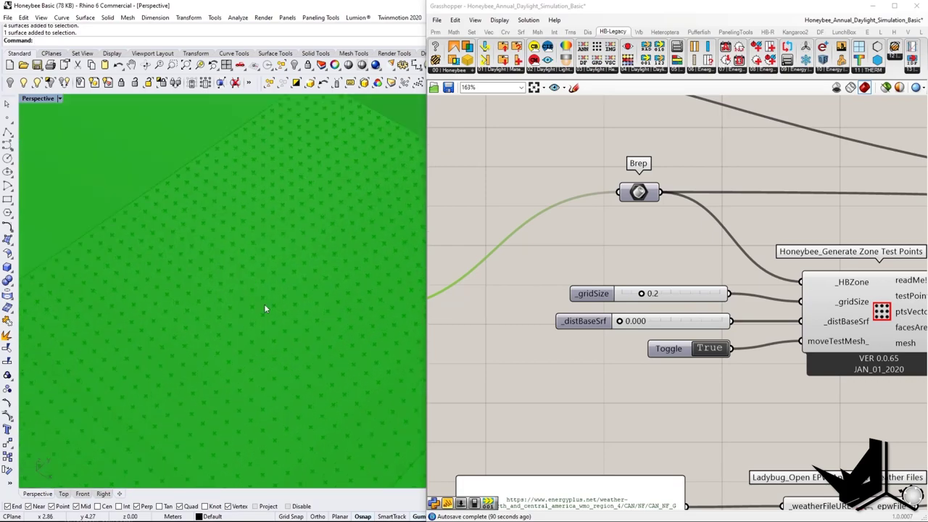
scroll(265, 307, down, 7)
right_drag(309, 342, 263, 365)
scroll(269, 370, up, 5)
scroll(290, 367, down, 3)
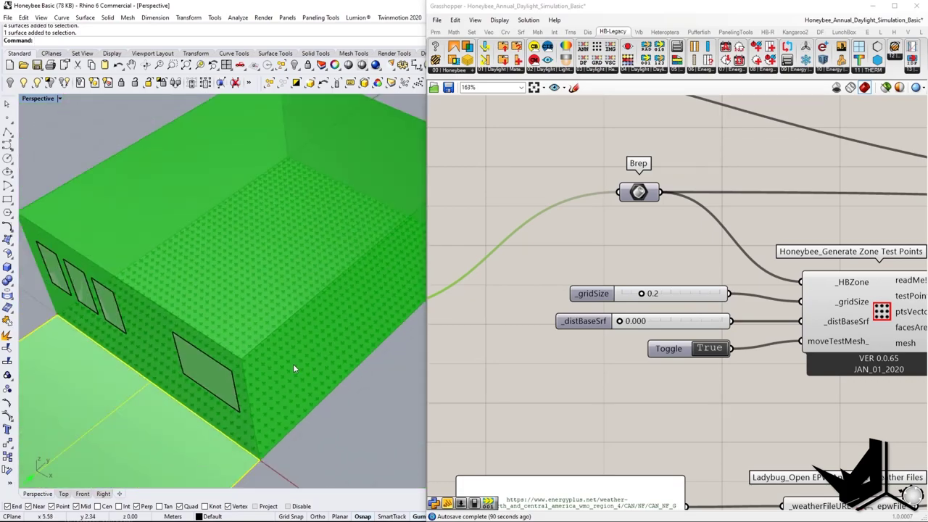
scroll(293, 368, down, 4)
scroll(303, 272, up, 2)
scroll(715, 297, up, 1)
Step: Set the _gridSize slider to 0.6 and inspect the test point spacing on the room's floor
click(640, 299)
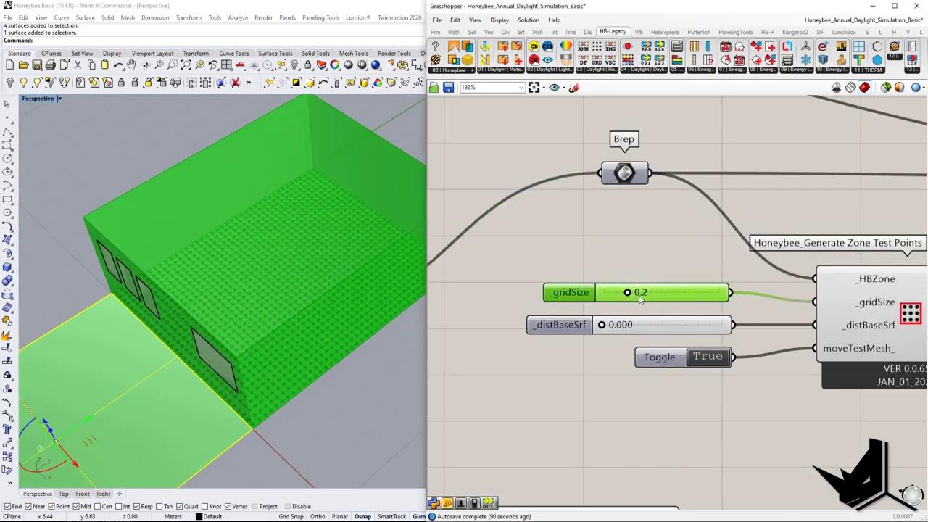
double_click(640, 300)
text(0.6)
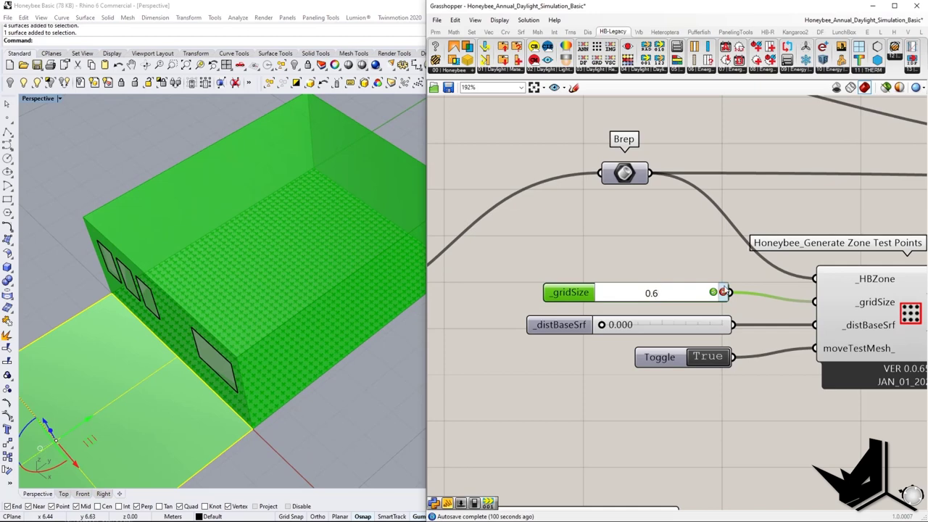
key(Return)
scroll(265, 296, up, 5)
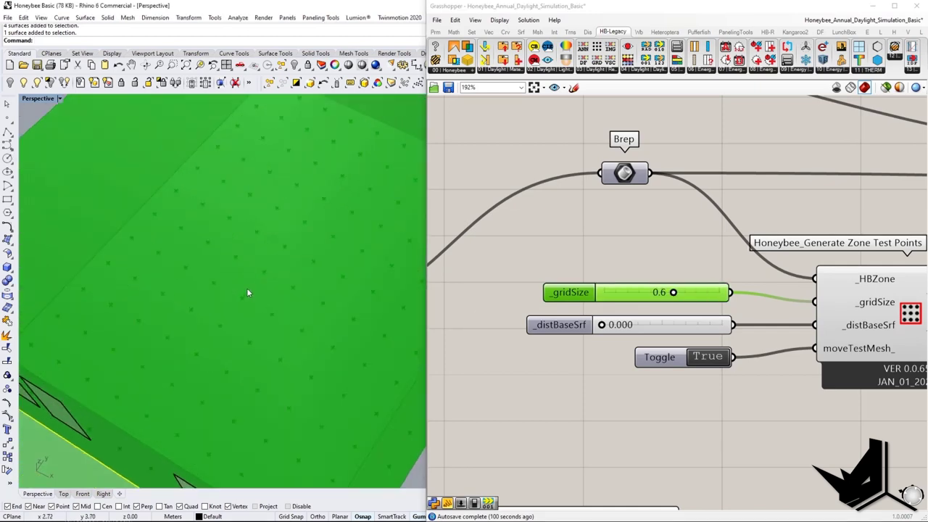
scroll(269, 290, down, 5)
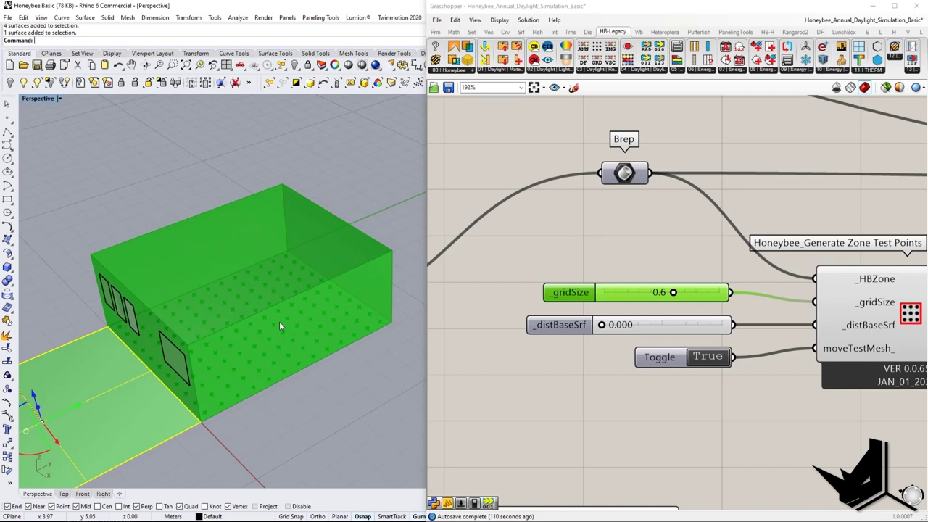
right_drag(277, 285, 283, 306)
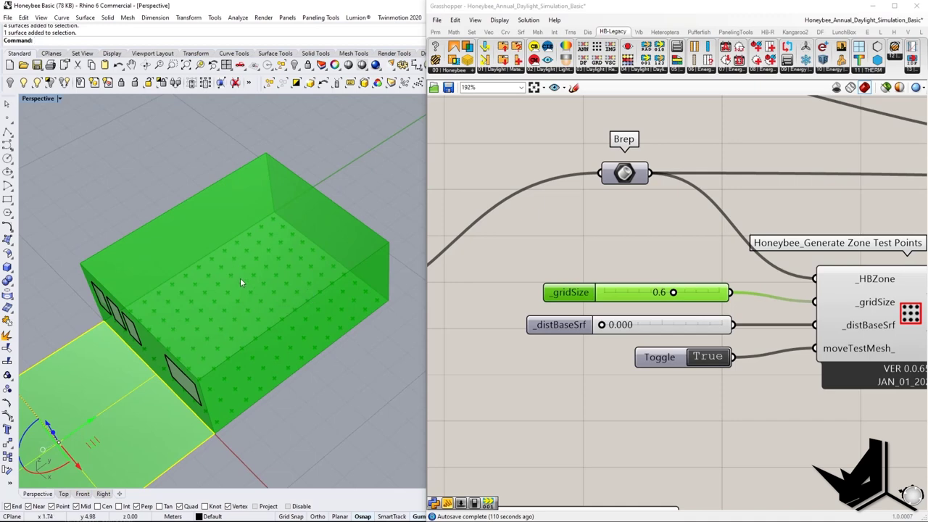
right_drag(239, 282, 277, 283)
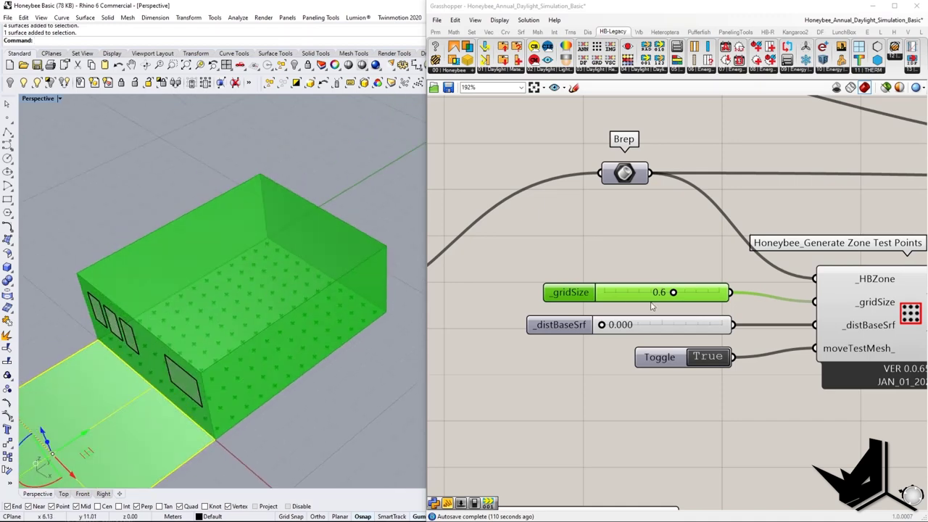
Step: Set the _gridSize slider feeding Honeybee_Generate Zone Test Points to 0.1
mouse_move(616, 264)
right_down()
mouse_move(597, 273)
mouse_move(603, 277)
right_up()
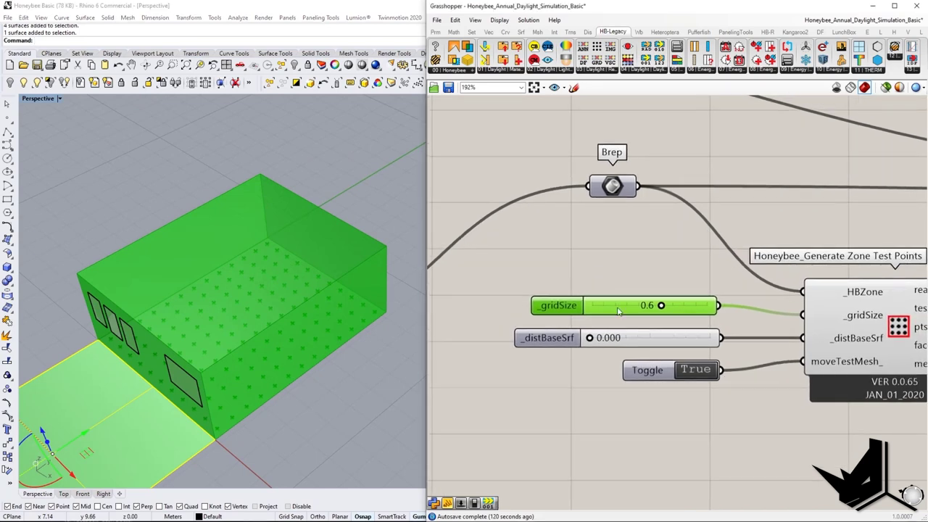
double_click(656, 313)
text(0.1)
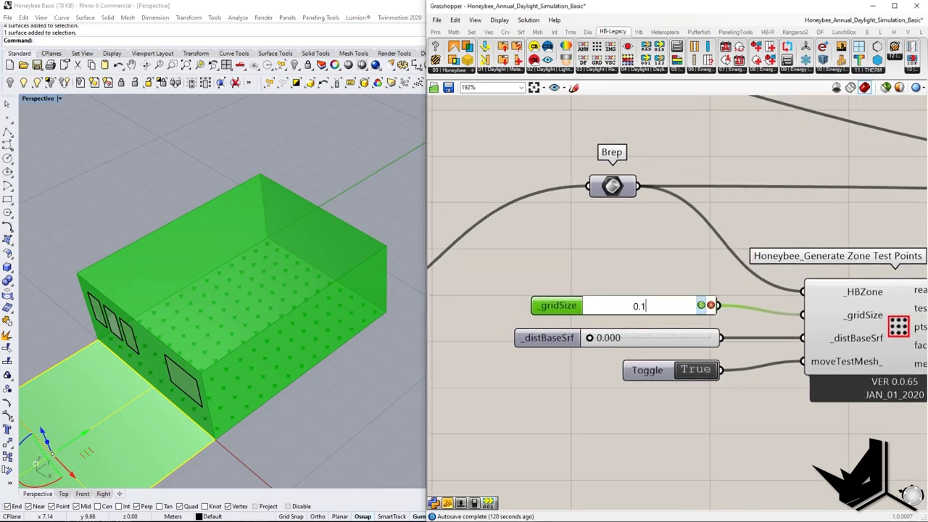
click(701, 305)
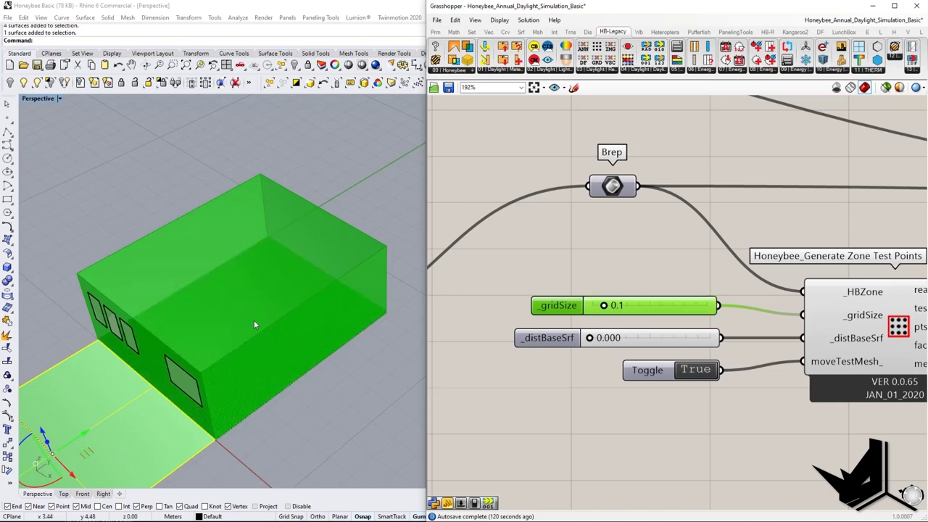
Step: Inspect the density of the regenerated test points across the room's floor in Rhino from near and far
right_drag(254, 320, 252, 319)
scroll(247, 362, up, 6)
scroll(275, 355, down, 7)
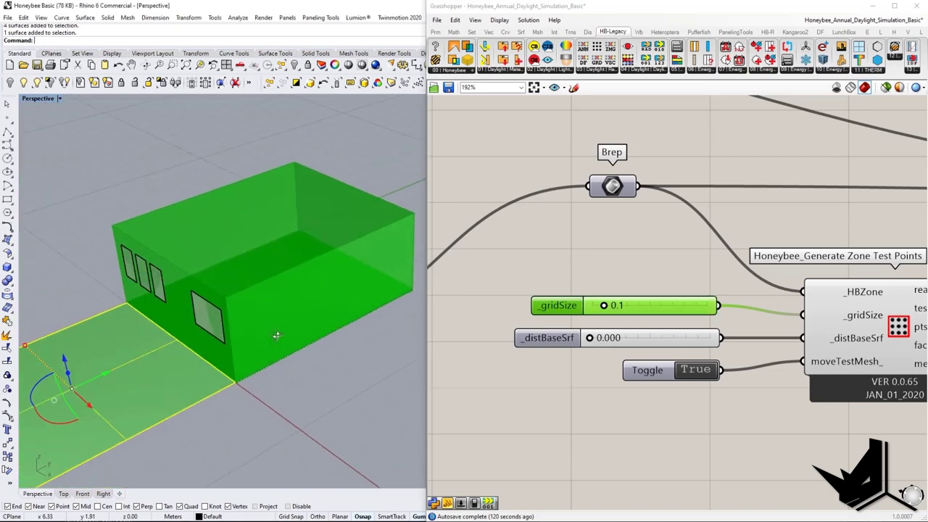
scroll(257, 347, up, 6)
scroll(259, 347, down, 6)
right_drag(251, 328, 264, 366)
scroll(259, 391, up, 5)
scroll(231, 334, down, 5)
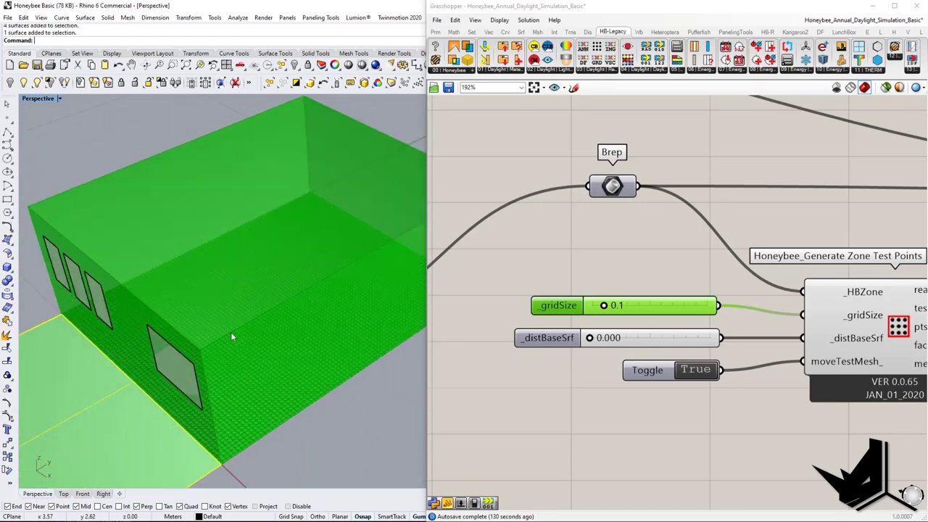
shift+right_drag(308, 319, 240, 293)
Step: Examine the Honeybee_Annual Daylight Simulation component and its connections from the Honeybee_Generate Zone Test Points component
right_drag(848, 344, 559, 330)
scroll(580, 332, down, 2)
scroll(856, 344, down, 3)
right_drag(812, 348, 696, 342)
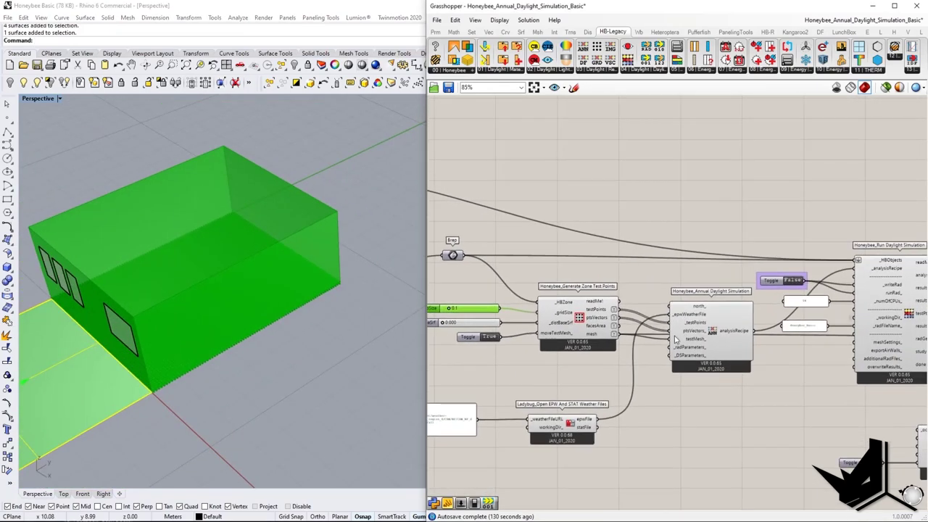
scroll(686, 341, up, 2)
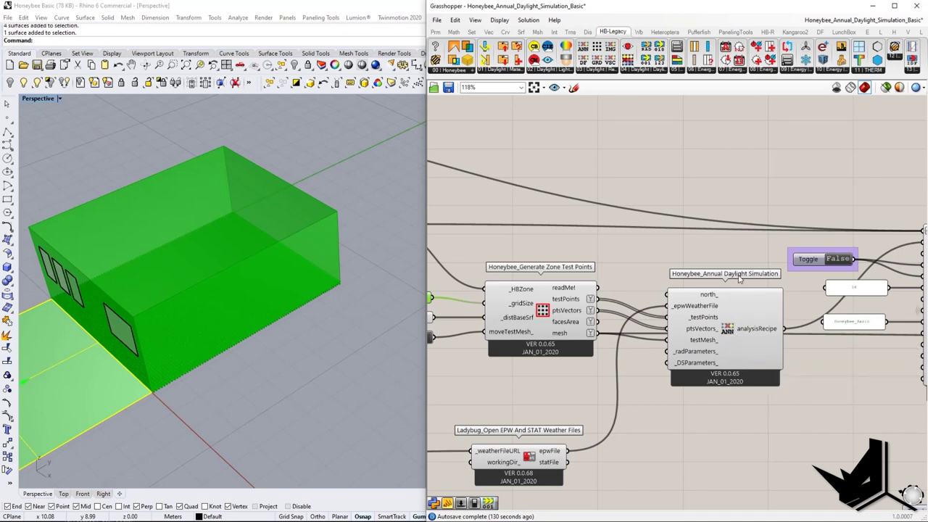
right_drag(761, 332, 677, 333)
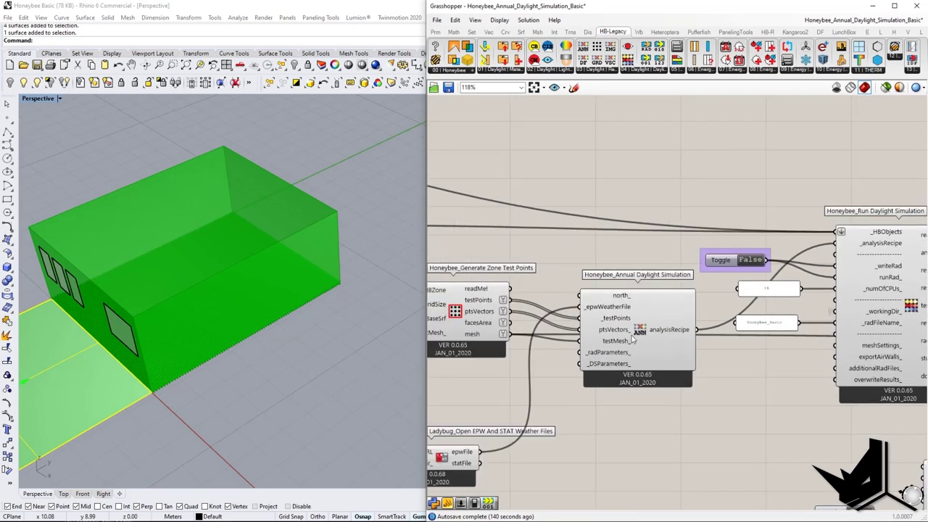
right_drag(524, 282, 681, 296)
scroll(670, 292, down, 2)
drag(574, 271, 708, 370)
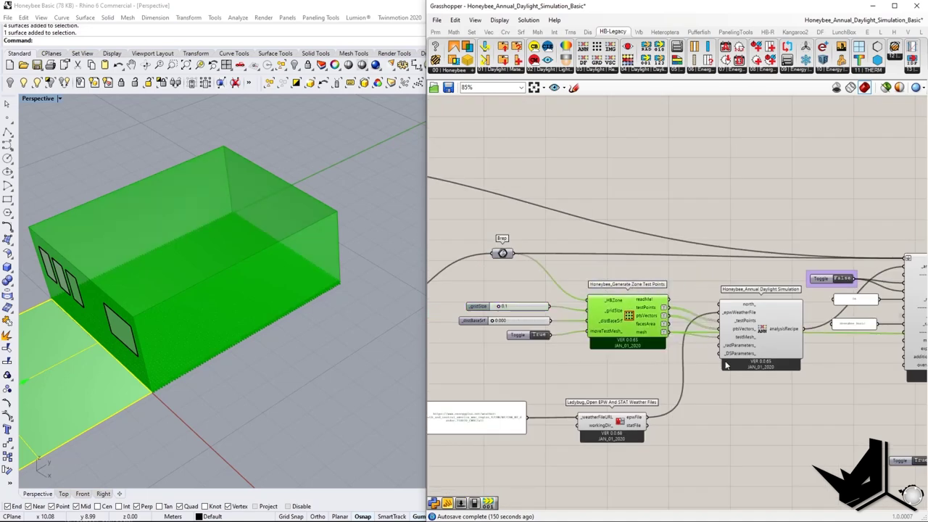
click(712, 371)
right_drag(760, 325, 699, 311)
scroll(699, 310, up, 2)
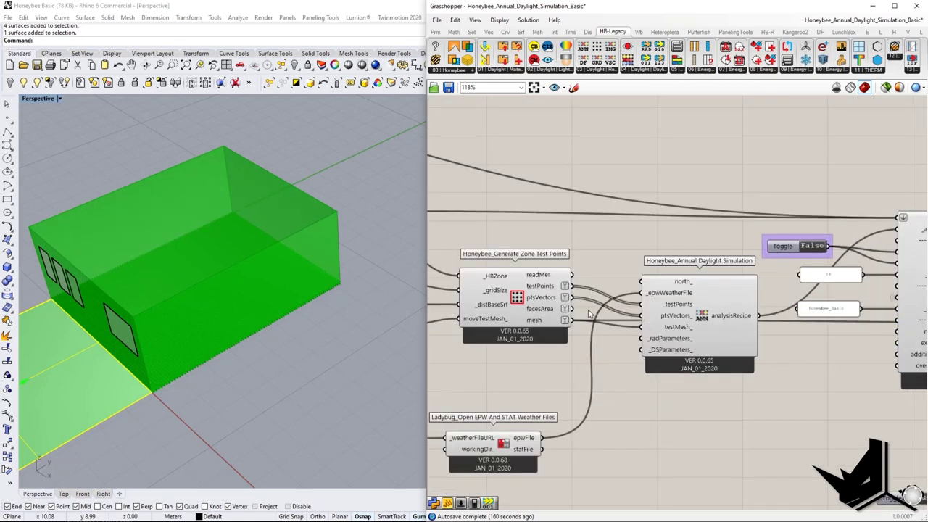
Step: Look up Honeybee_Annual Daylight Simulation and Honeybee_Run Daylight Simulation among the HB-Legacy components without placing either
click(605, 75)
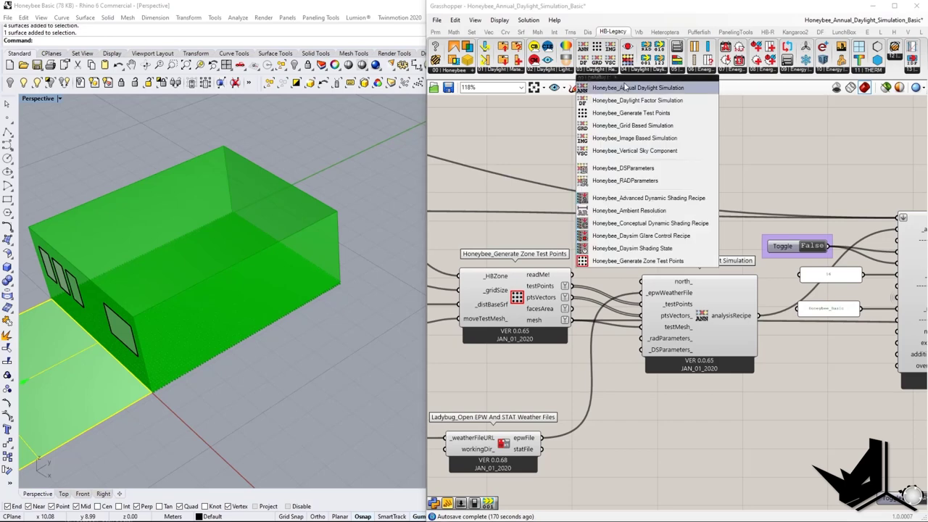
right_drag(813, 210, 611, 188)
click(655, 71)
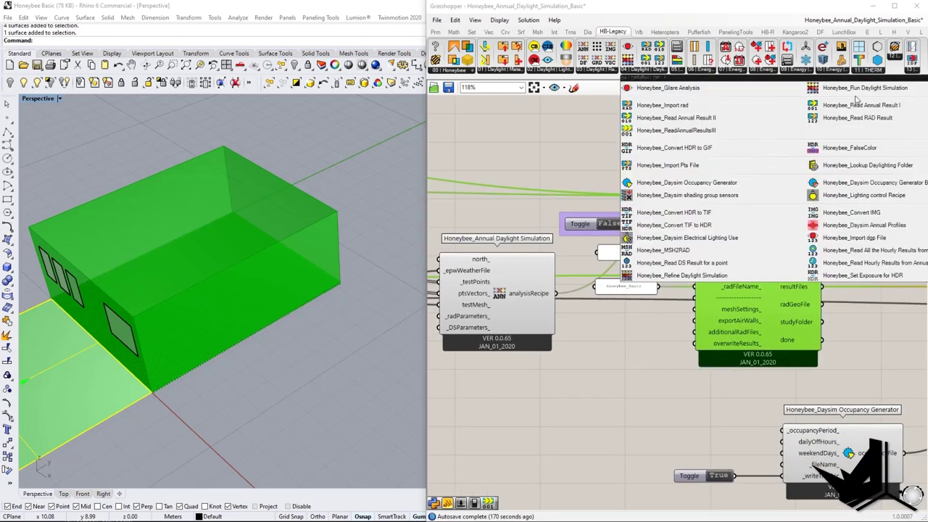
click(549, 148)
Step: Trace the _epwWeatherFile input back through Ladybug_Open EPW And STAT Weather Files to the weather URL panel
right_drag(581, 203, 698, 221)
right_drag(567, 247, 718, 229)
scroll(748, 305, up, 1)
scroll(748, 305, up, 1)
right_drag(700, 287, 725, 293)
scroll(741, 278, down, 1)
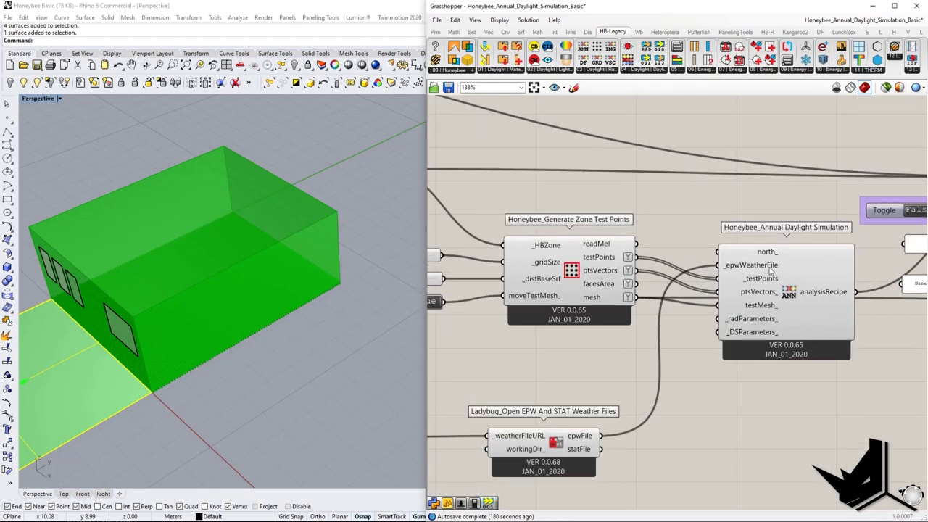
right_drag(679, 353, 768, 292)
scroll(768, 292, down, 3)
scroll(554, 344, up, 3)
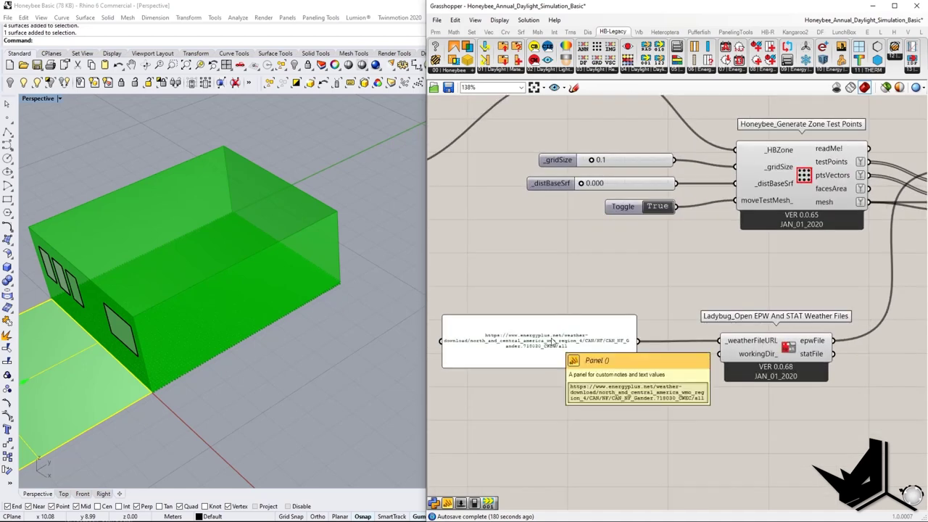
scroll(553, 342, down, 1)
scroll(511, 362, up, 2)
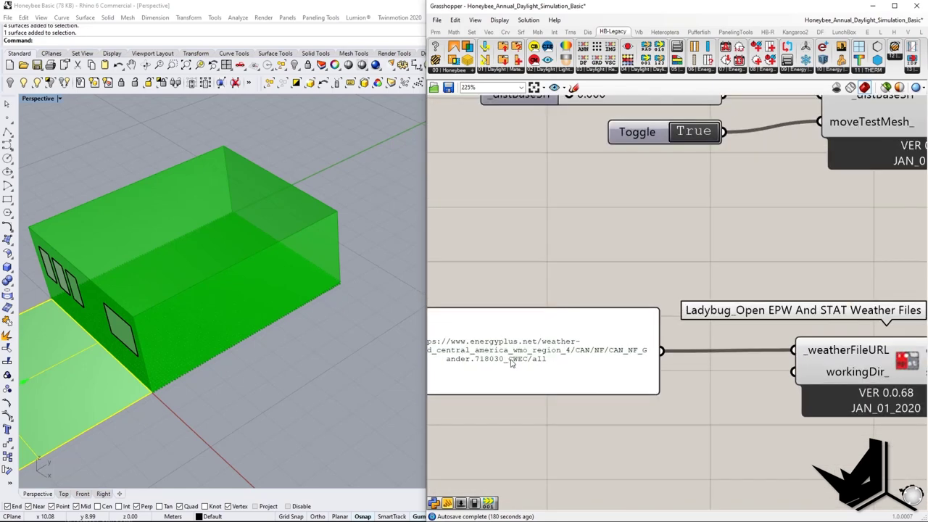
scroll(530, 367, down, 4)
scroll(511, 356, up, 2)
Step: Review the testPoints, ptsVectors and mesh connections, and move the Honeybee_Annual Daylight Simulation component slightly upward on the canvas
right_drag(761, 291, 528, 346)
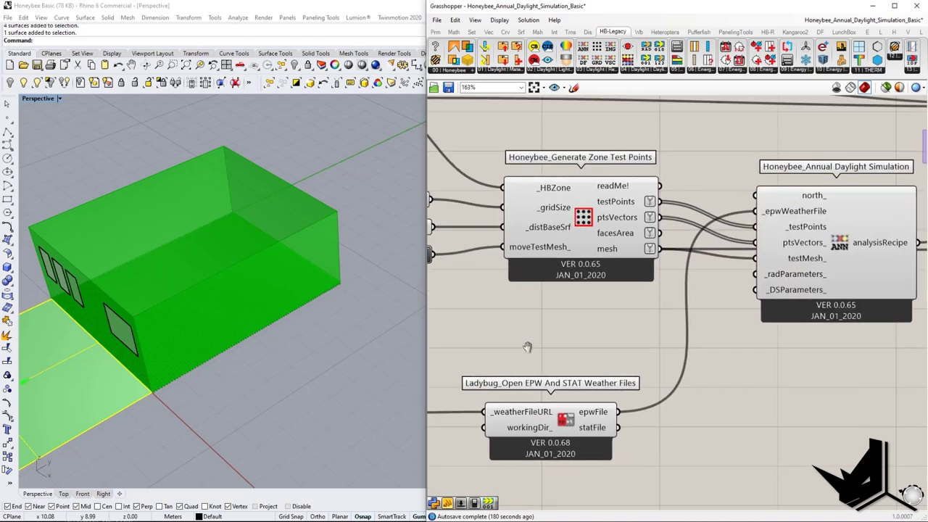
scroll(681, 215, down, 2)
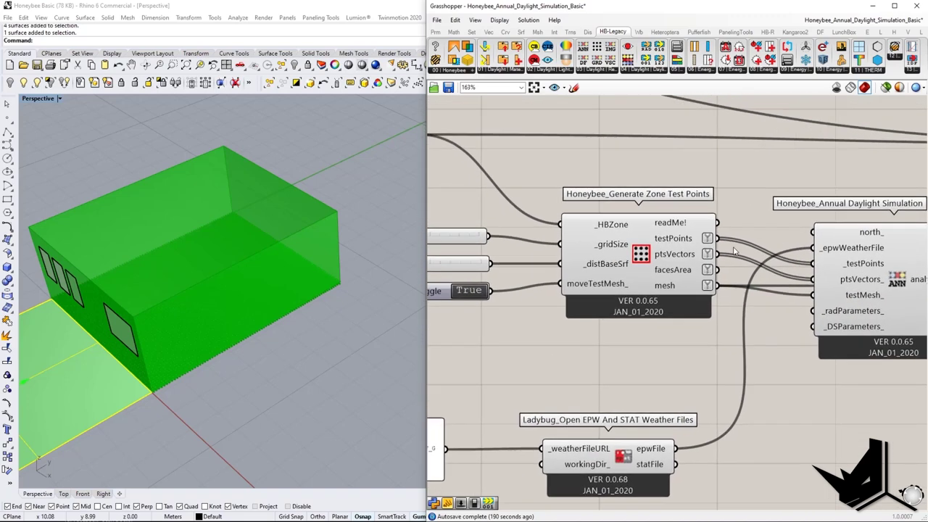
scroll(829, 270, up, 1)
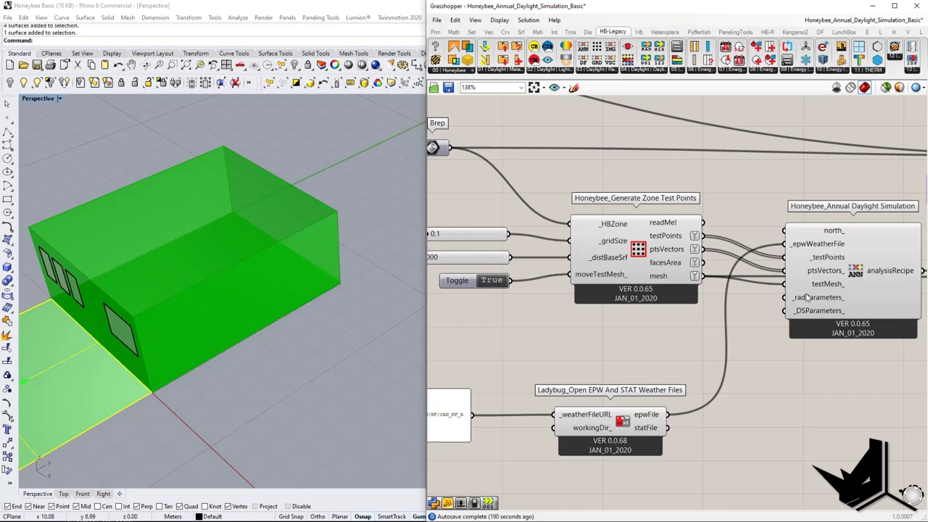
drag(854, 297, 853, 266)
right_drag(707, 240, 710, 265)
right_drag(847, 280, 712, 300)
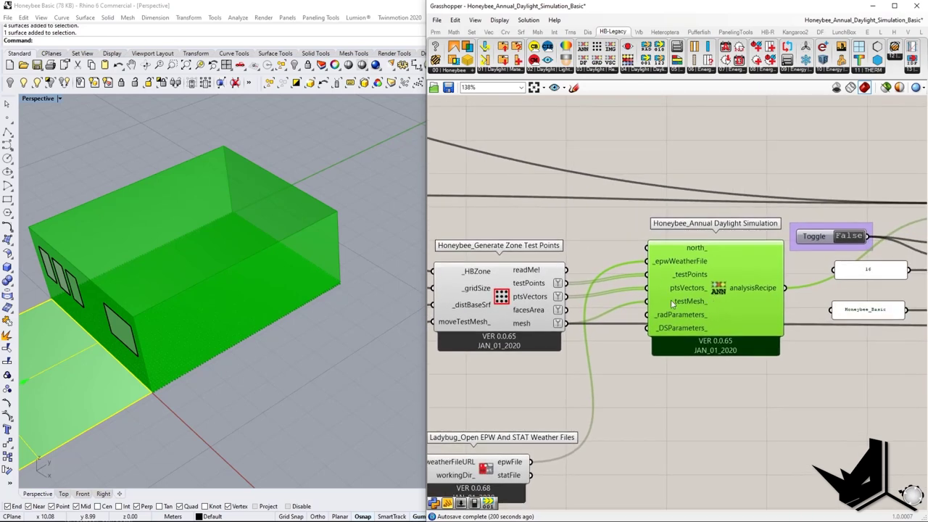
Step: Frame the analysisRecipe output of Honeybee_Annual Daylight Simulation in red on a screen capture, then discard the capture
scroll(670, 300, down, 3)
right_drag(776, 302, 665, 314)
scroll(611, 311, up, 4)
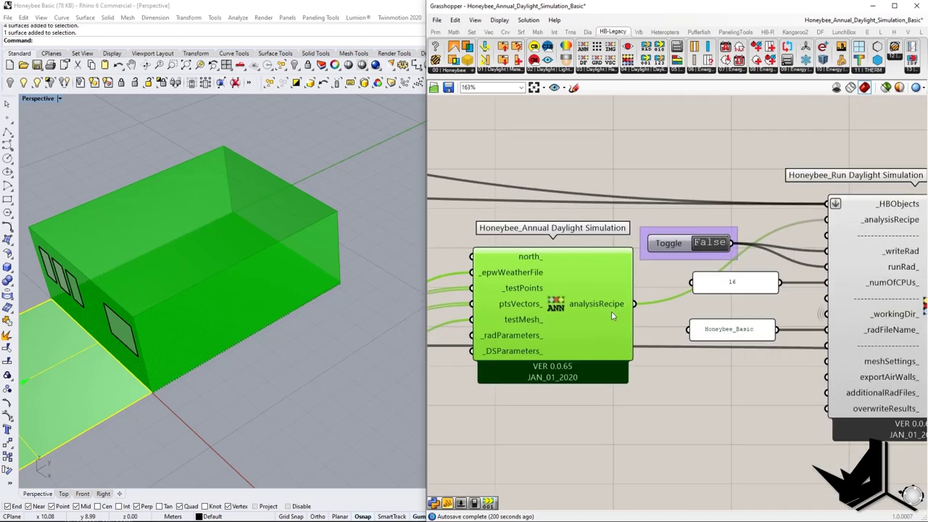
scroll(612, 311, down, 3)
mouse_move(614, 317)
key(Print)
drag(482, 207, 717, 416)
mouse_move(584, 302)
mouse_down()
mouse_move(623, 325)
mouse_move(633, 320)
mouse_up()
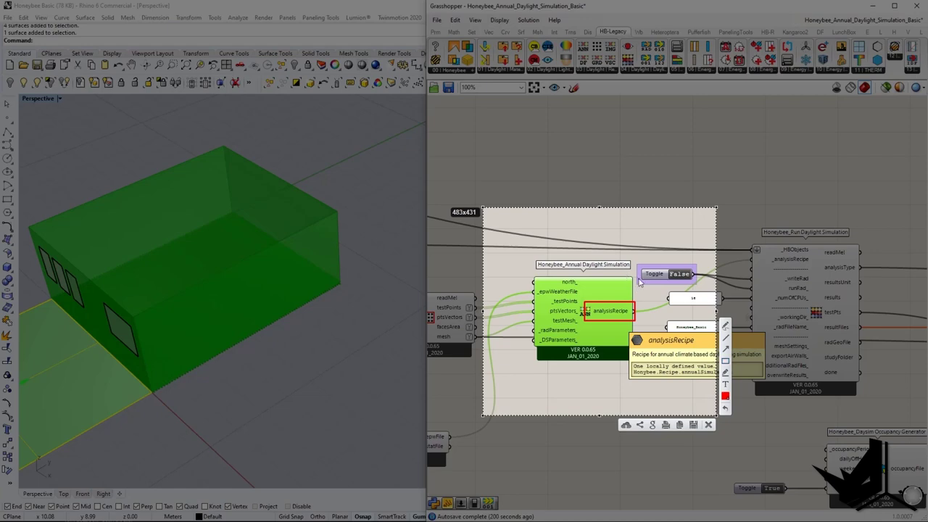
key(Escape)
Step: Review the _HBObjects and _analysisRecipe inputs of the Honeybee_Run Daylight Simulation component
right_drag(704, 314, 557, 292)
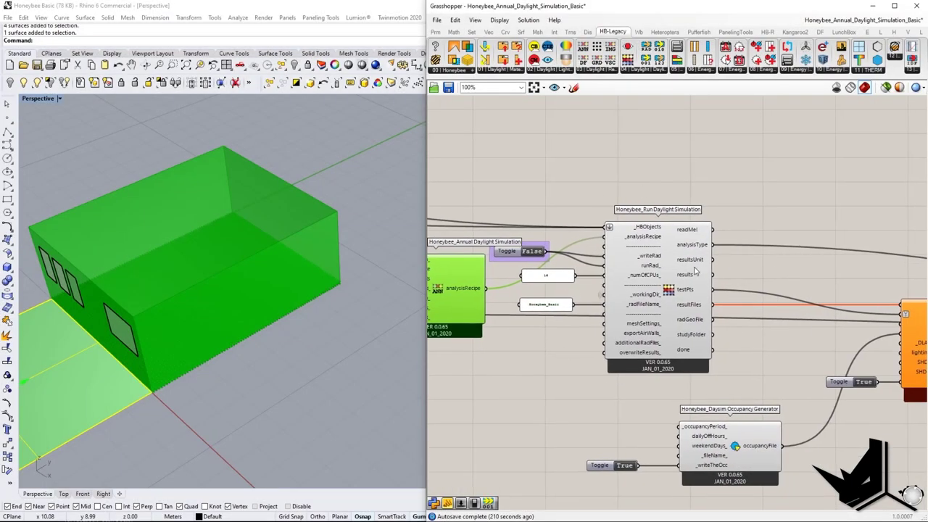
right_drag(615, 264, 724, 267)
scroll(728, 283, up, 2)
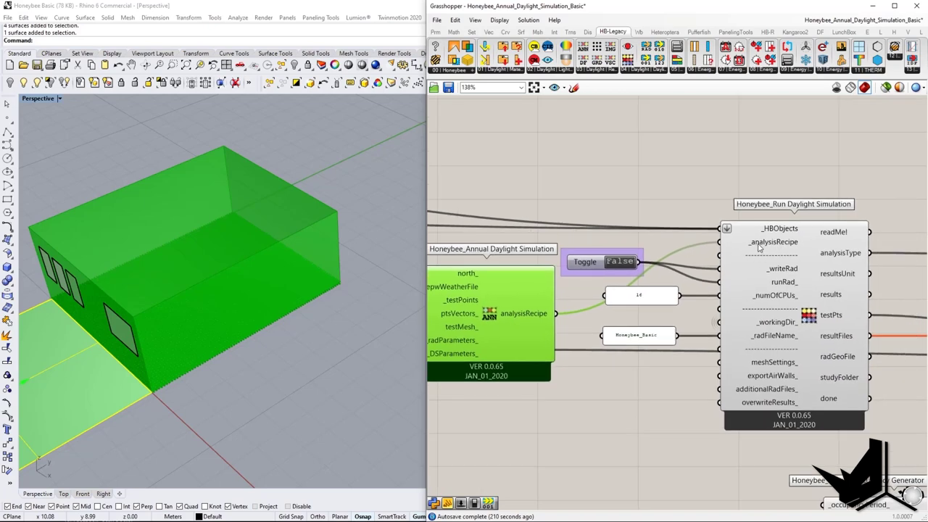
scroll(791, 290, down, 3)
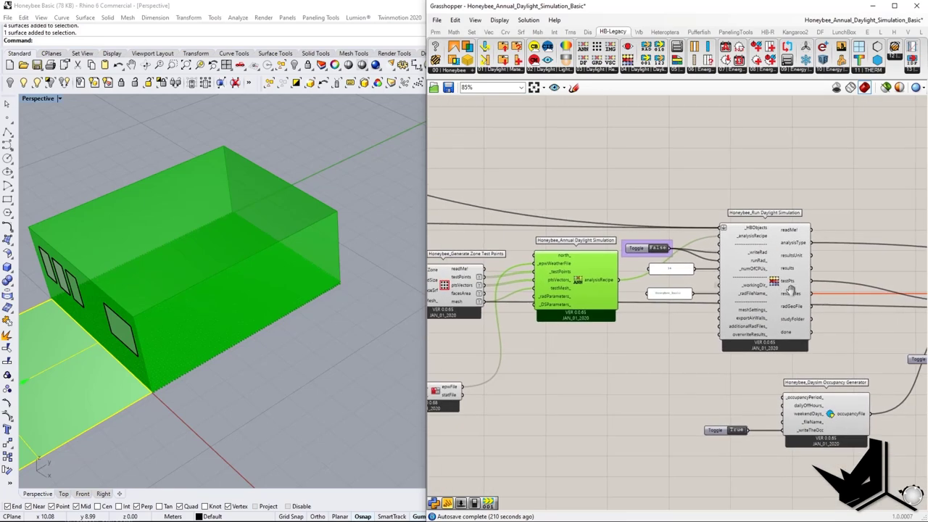
scroll(692, 273, up, 2)
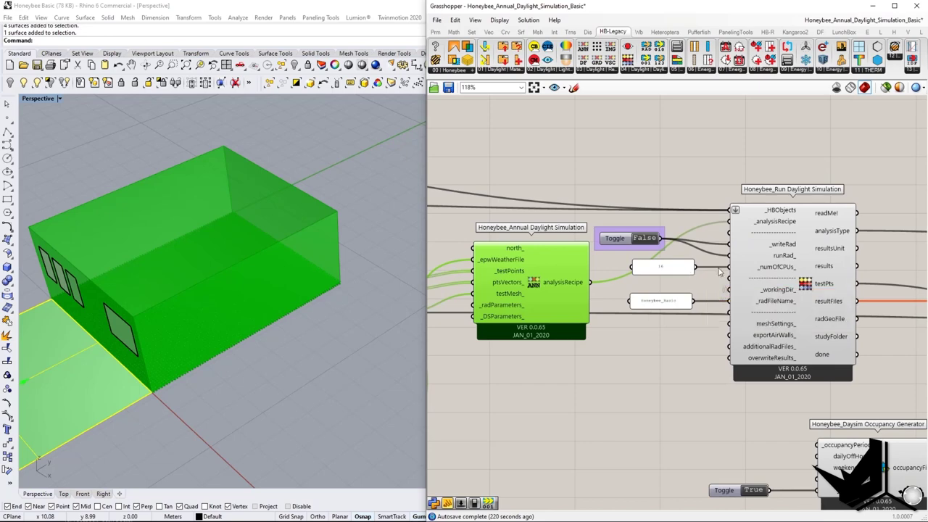
scroll(794, 239, up, 4)
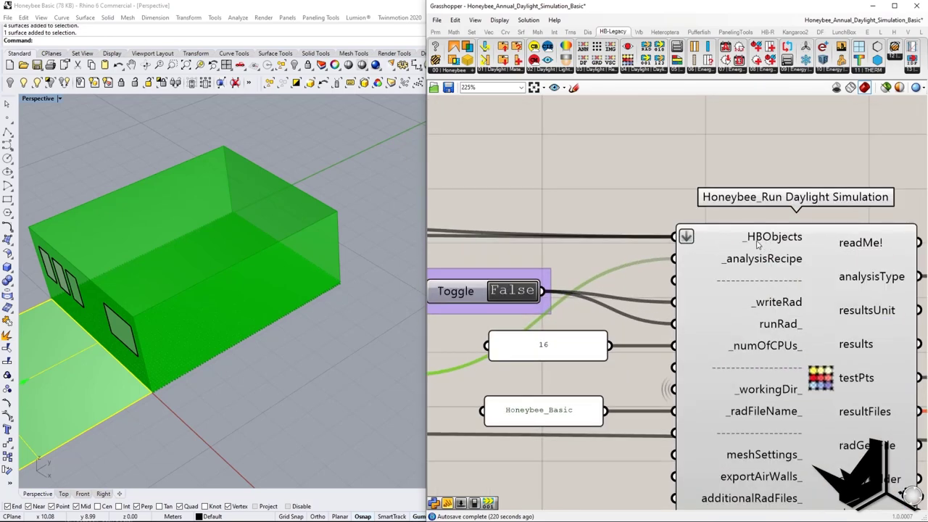
scroll(795, 244, down, 9)
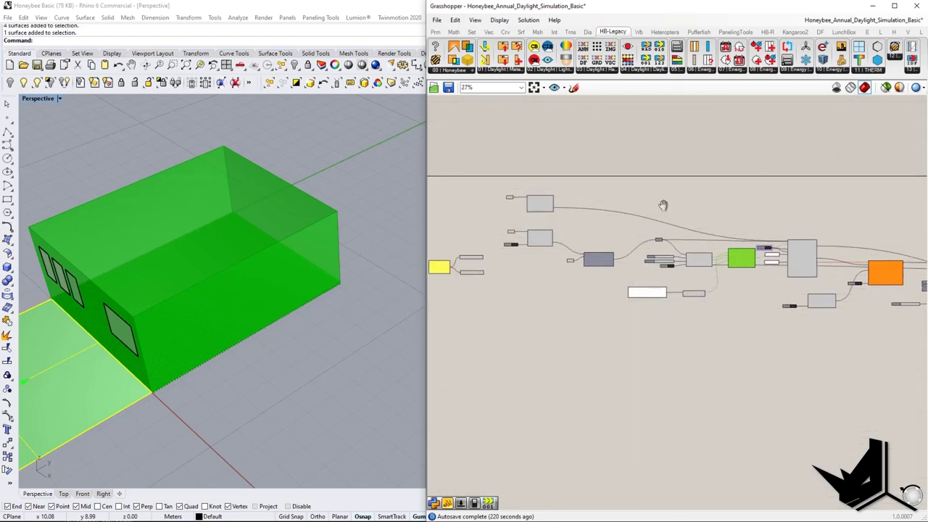
Step: In Rhino, select the ground surface outside the room and the four window surfaces to show them, then clear the selection
shift+right_drag(224, 300, 424, 221)
key(Escape)
click(270, 308)
shift+right_drag(337, 291, 245, 335)
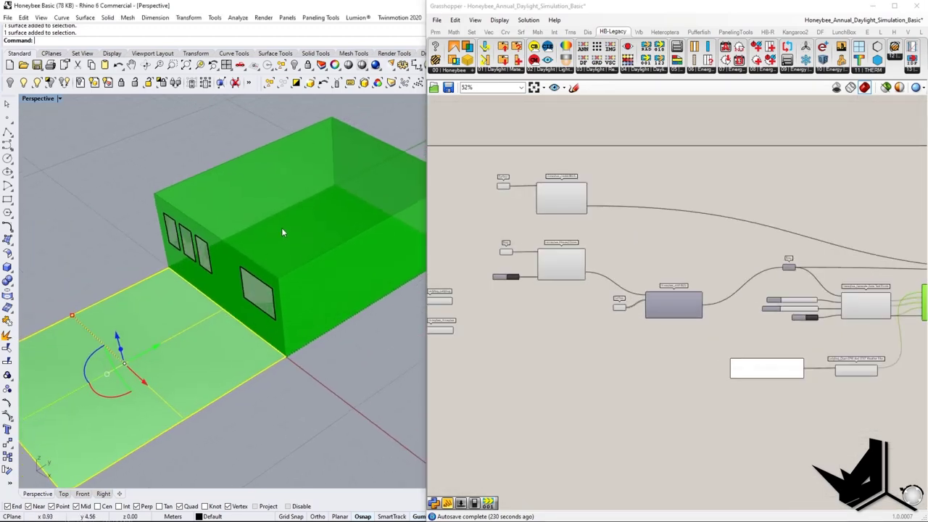
key(Escape)
drag(155, 197, 305, 345)
key(Return)
Step: Frame the Surface and Brep parameters feeding createHBSrfs, Masses2Zones and addHBGlz in red on a screen capture, then discard the capture
scroll(520, 226, up, 3)
right_drag(520, 226, 602, 248)
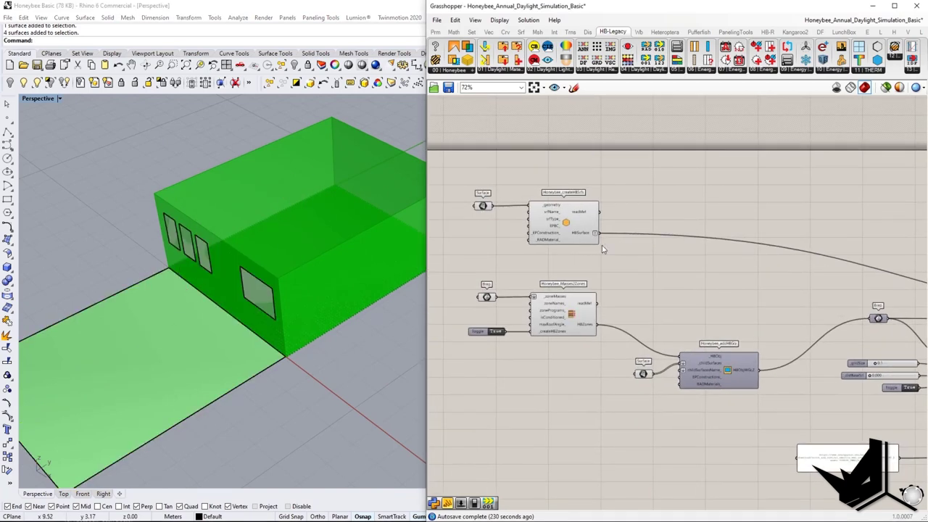
key(F1)
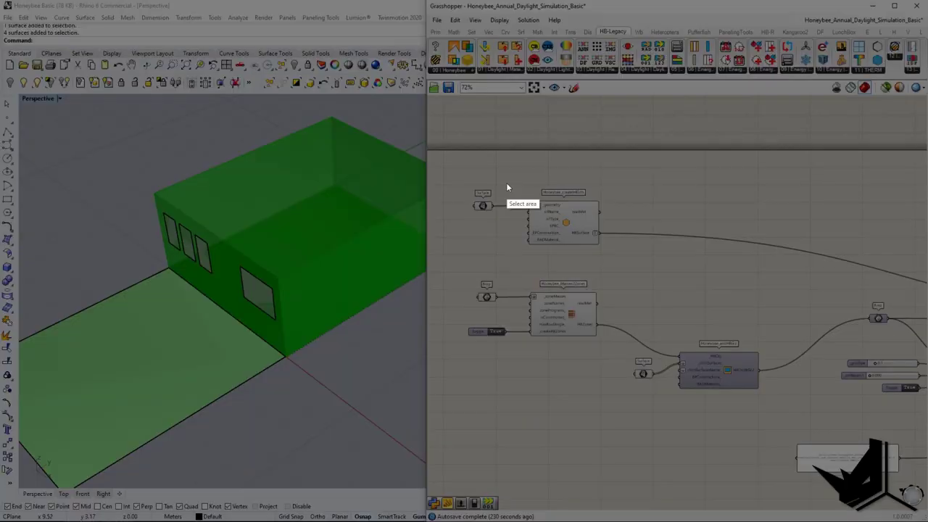
drag(462, 167, 790, 426)
click(799, 370)
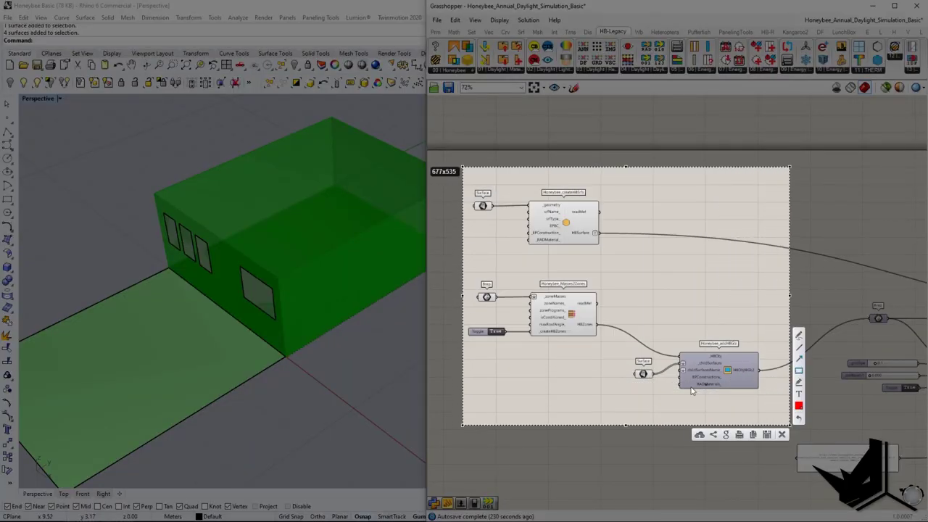
drag(622, 360, 661, 382)
drag(472, 282, 512, 308)
drag(472, 189, 511, 224)
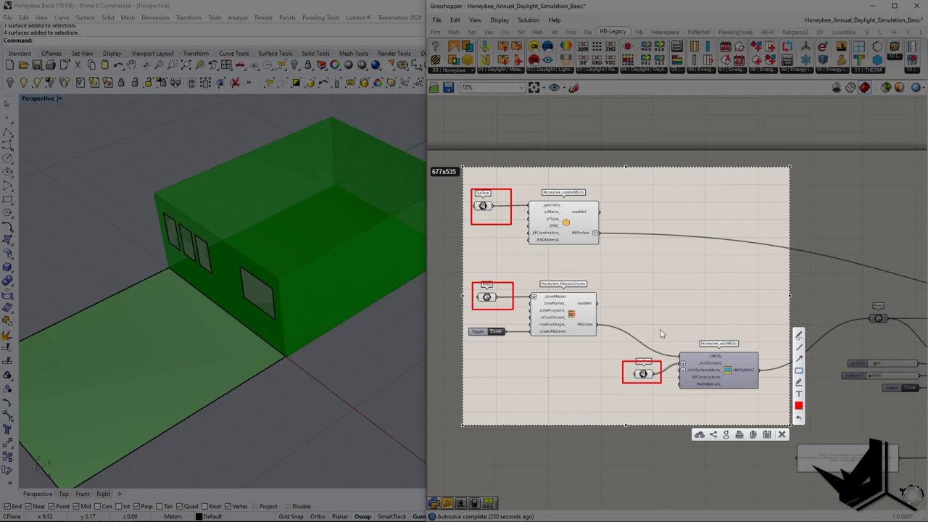
key(Escape)
Step: Trace the two _HBObjects wires of Honeybee_Run Daylight Simulation back to Honeybee_createHBSrfs and the Brep parameter after Honeybee_addHBGlz
middle_click(785, 344)
right_drag(778, 290, 524, 295)
right_drag(818, 316, 545, 288)
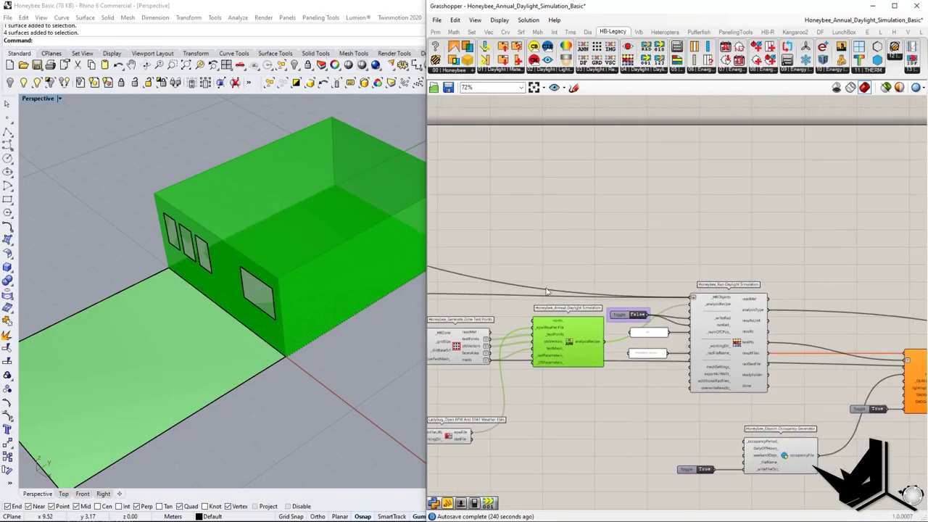
scroll(739, 292, up, 2)
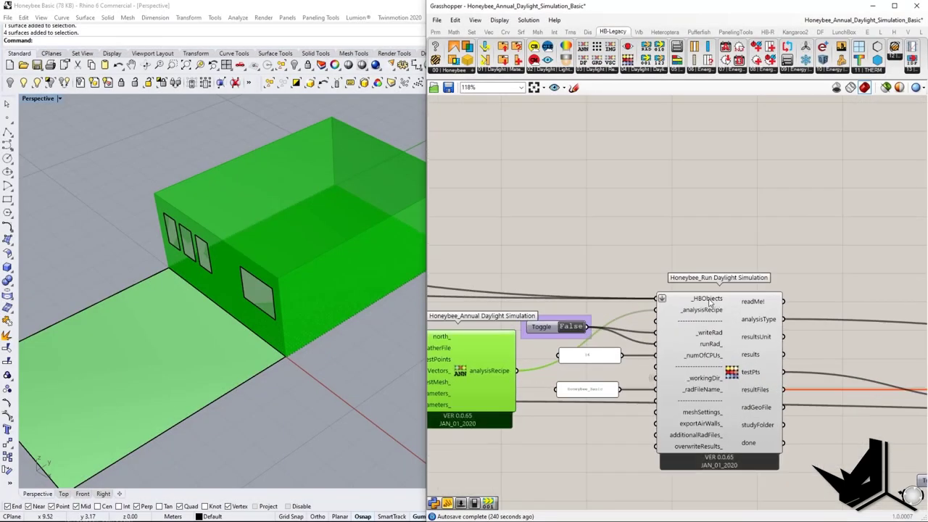
scroll(709, 303, down, 4)
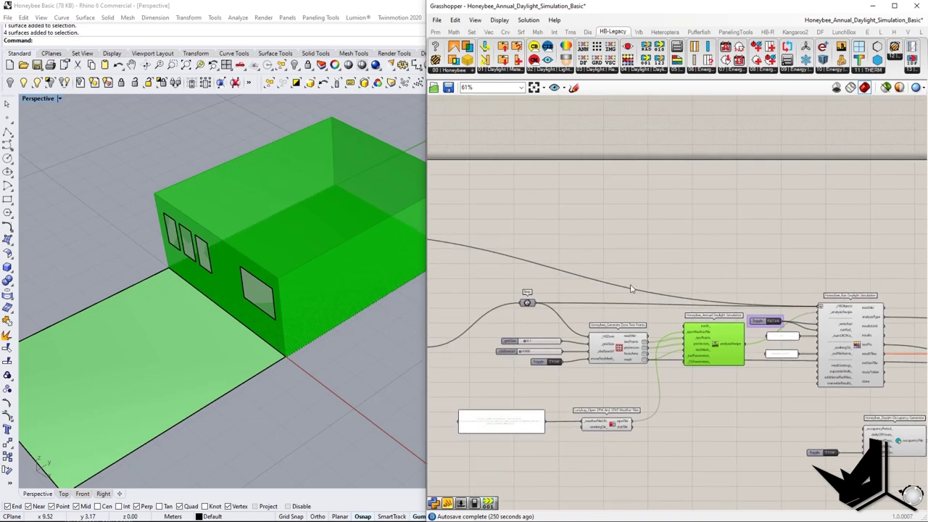
right_drag(631, 288, 846, 273)
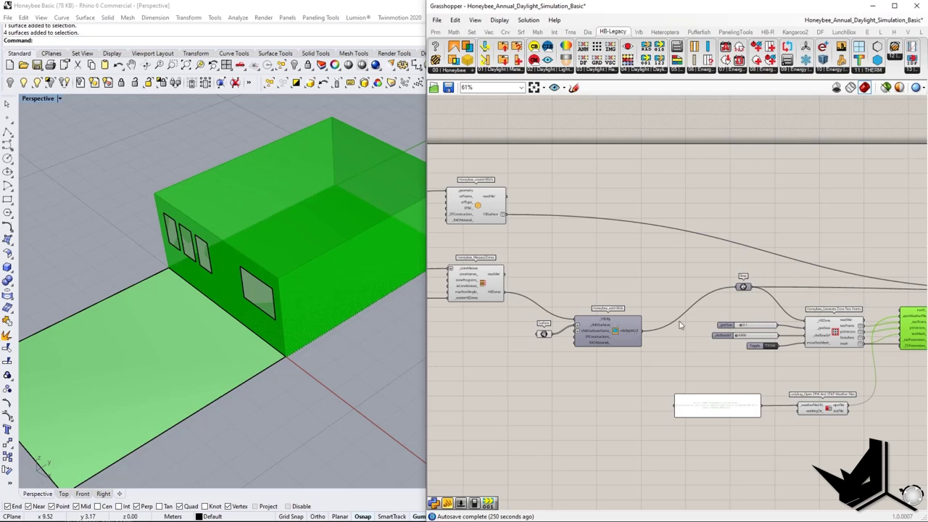
scroll(743, 288, up, 4)
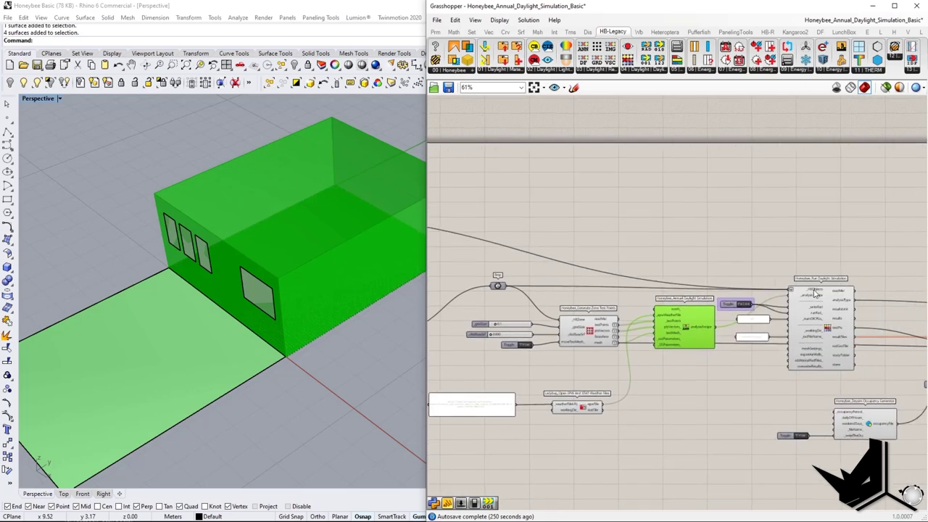
scroll(849, 290, down, 5)
right_drag(663, 266, 873, 292)
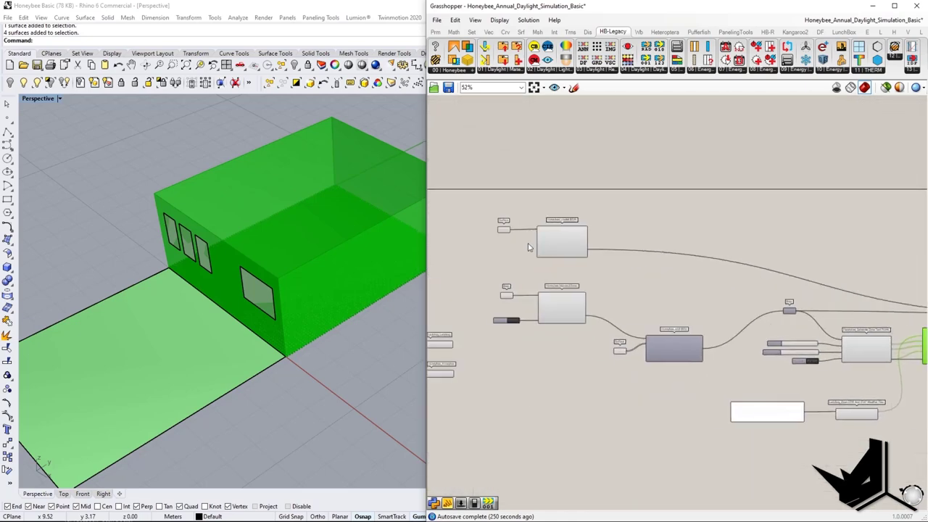
scroll(530, 247, up, 4)
scroll(635, 250, down, 3)
Step: Move the False toggle feeding _writeRad and runRad_ slightly up and to the right on the canvas
scroll(742, 317, up, 5)
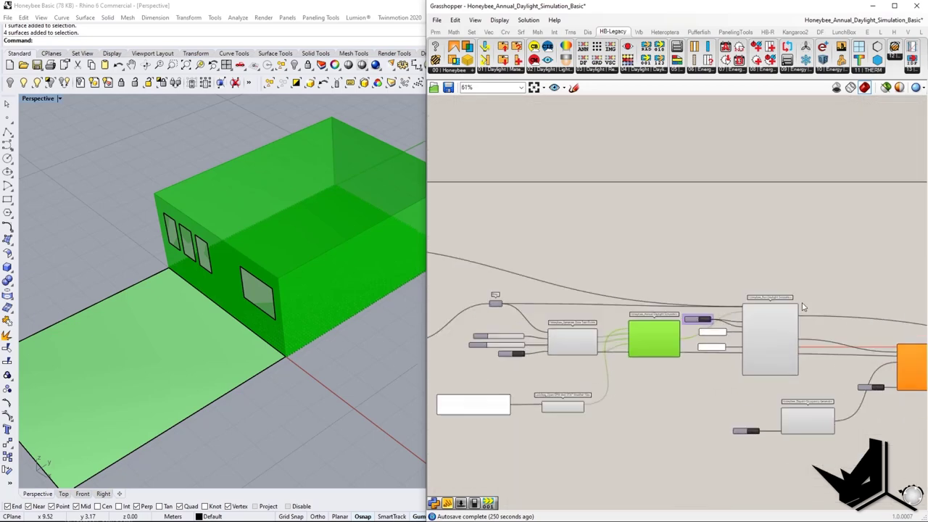
right_drag(598, 333, 656, 269)
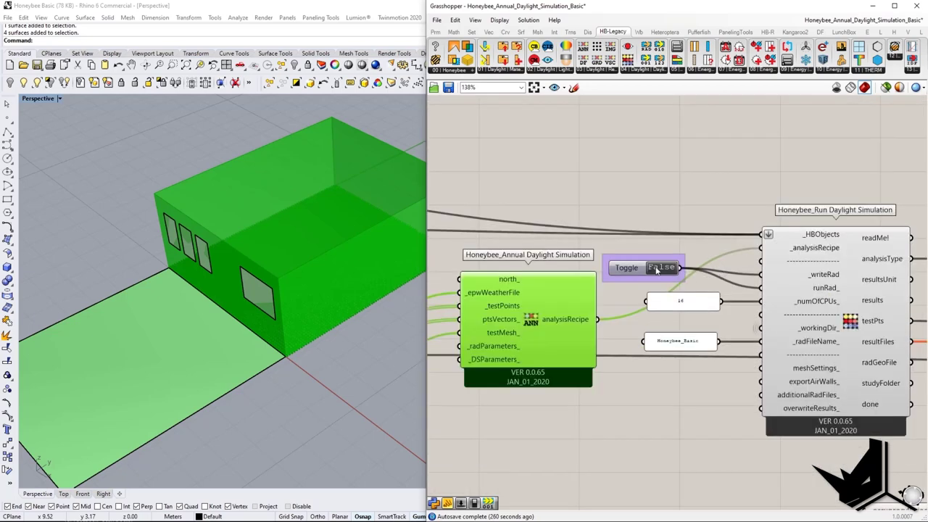
click(628, 270)
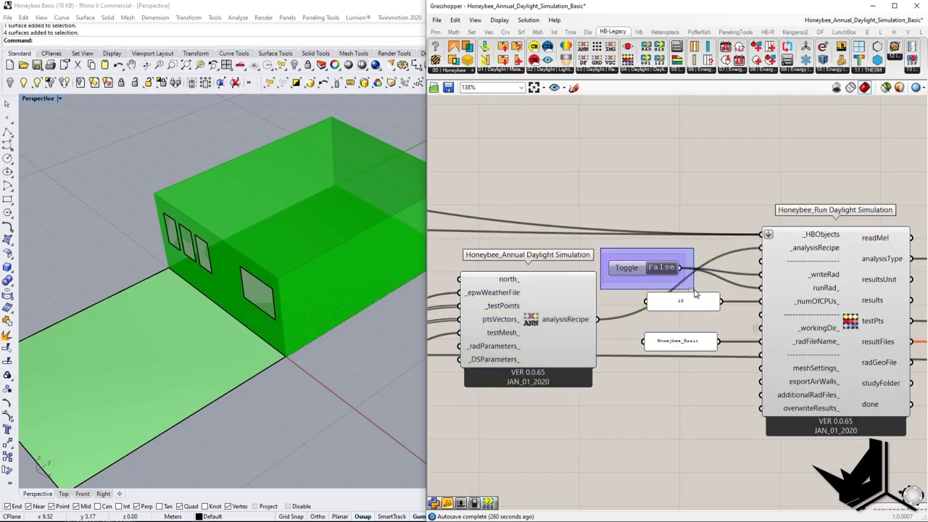
mouse_move(635, 270)
mouse_down()
mouse_move(647, 270)
mouse_move(654, 232)
mouse_move(641, 261)
mouse_move(649, 262)
mouse_up()
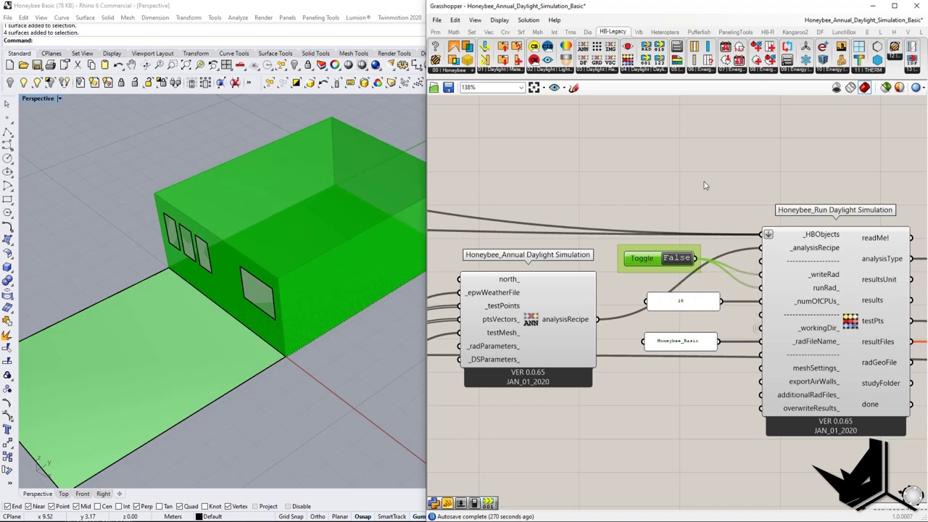
click(722, 145)
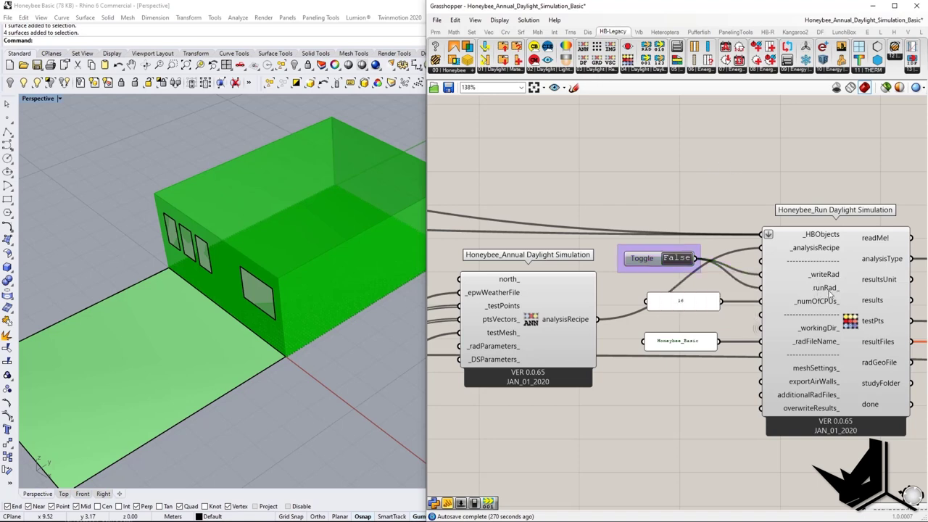
Step: Read the _numOfCPUs_ input description and move the panel reading 16 slightly to the right on the canvas
right_drag(817, 319, 753, 296)
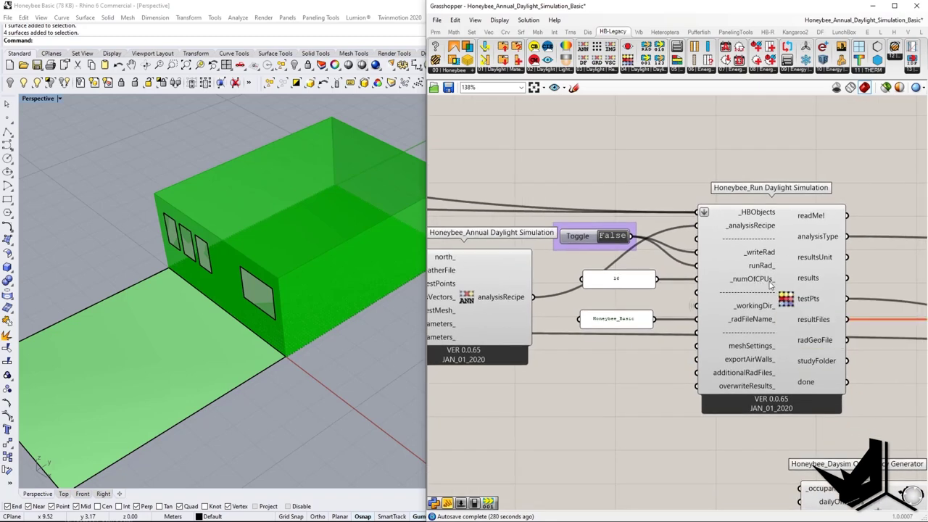
mouse_move(773, 285)
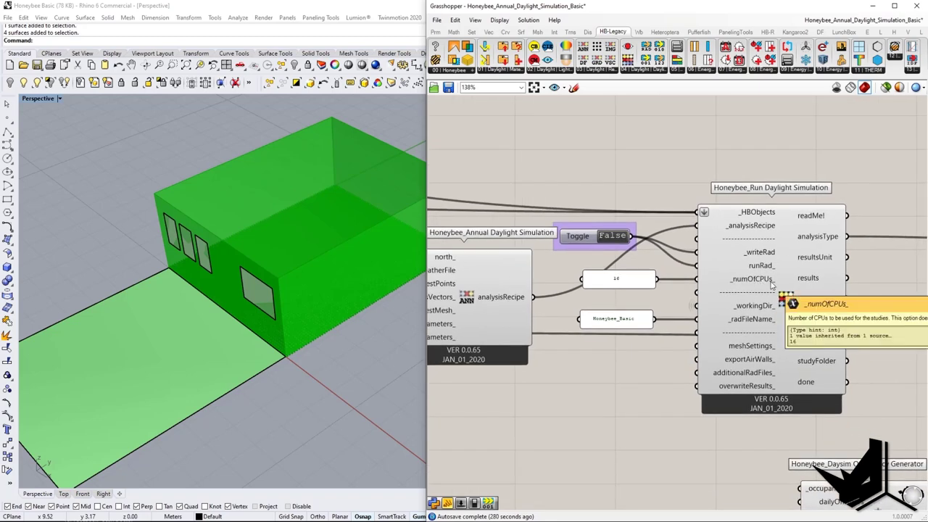
click(627, 283)
drag(627, 282, 631, 281)
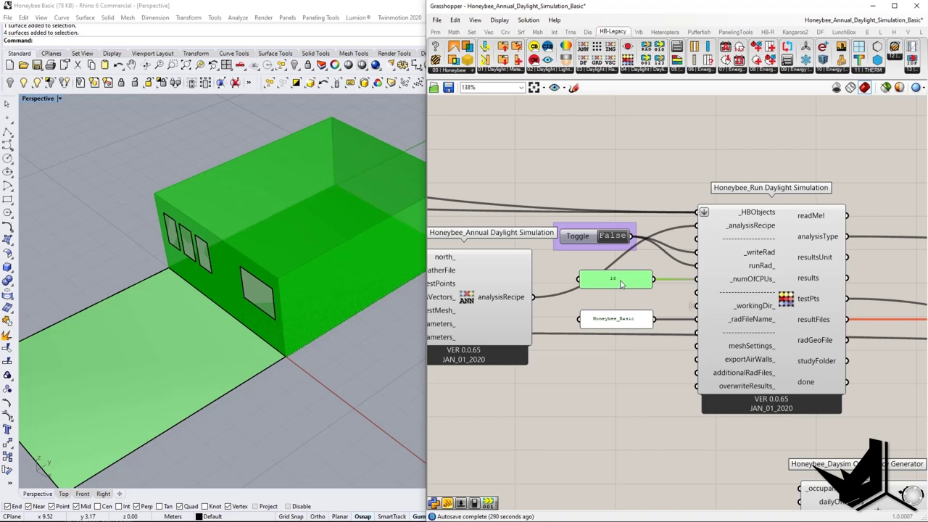
drag(636, 284, 652, 284)
Step: Trace the _workingDir_ input of Honeybee_Run Daylight Simulation back to the C:\Honeybee folder panel
right_drag(739, 323, 766, 288)
scroll(785, 276, up, 3)
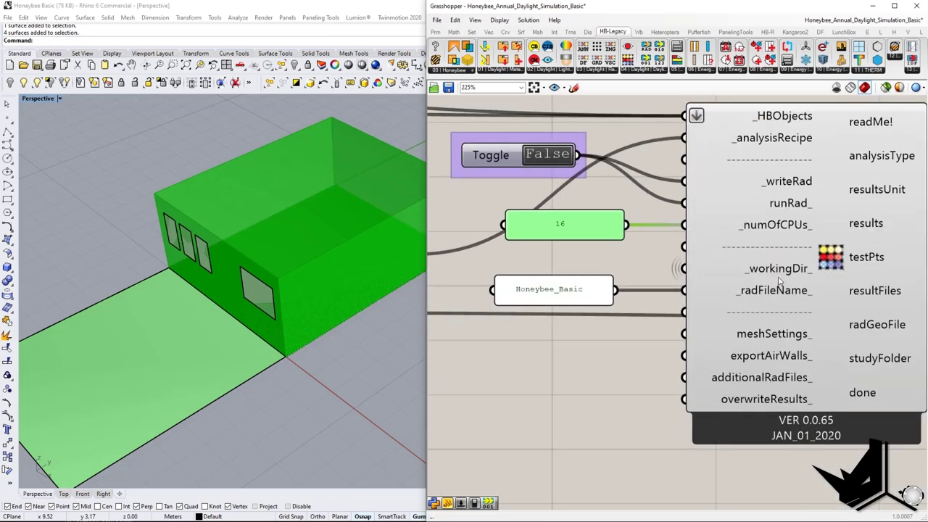
scroll(794, 275, down, 10)
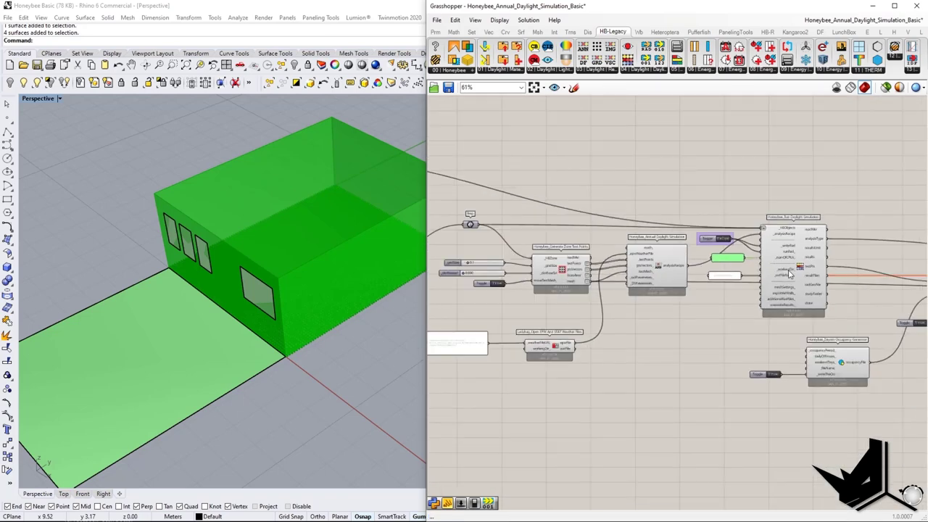
right_drag(605, 246, 649, 254)
scroll(522, 284, up, 9)
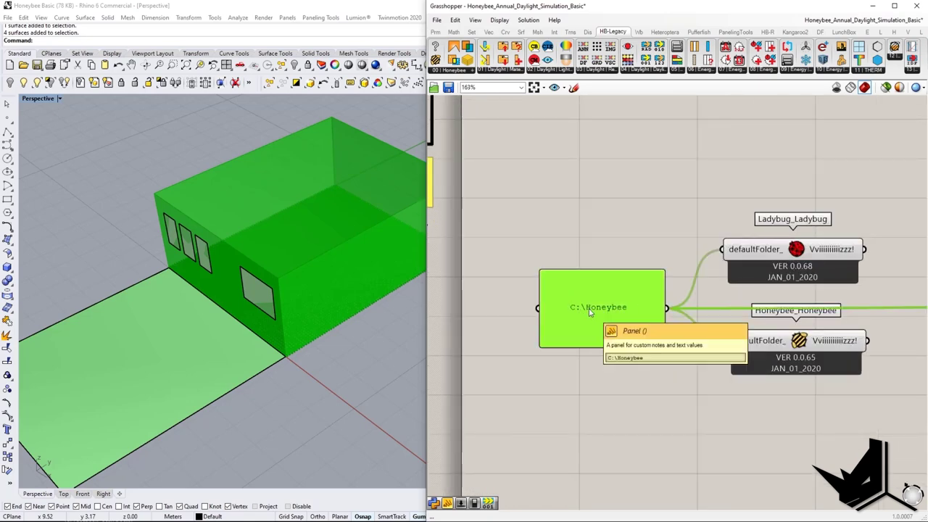
scroll(561, 307, down, 4)
scroll(549, 307, down, 5)
scroll(773, 300, up, 8)
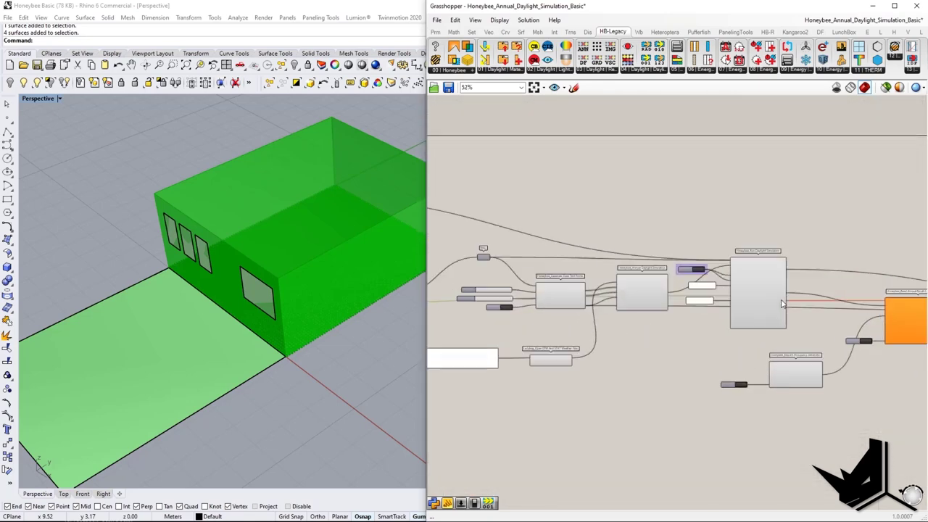
scroll(711, 292, down, 4)
scroll(714, 292, up, 5)
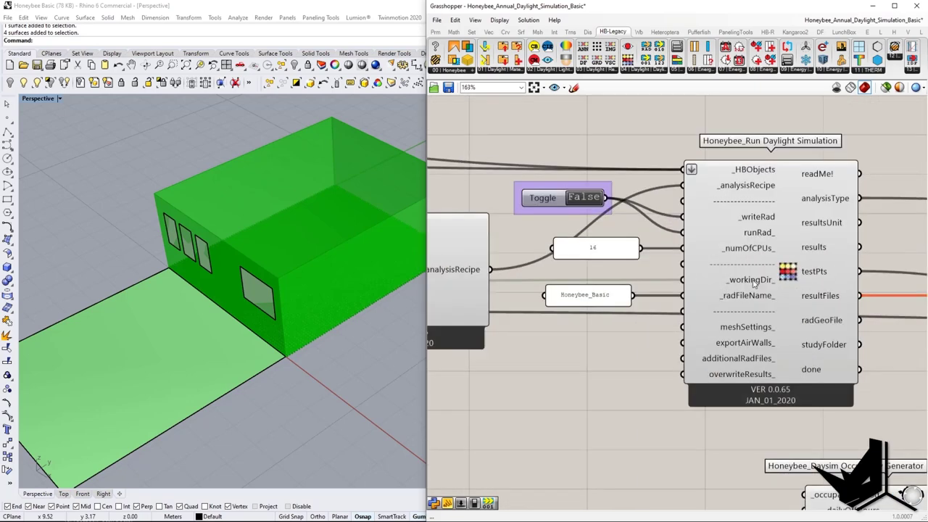
Step: Select the Honeybee_Basic panel feeding _radFileName_, then select the Honeybee_Run Daylight Simulation component to highlight its connections
click(597, 381)
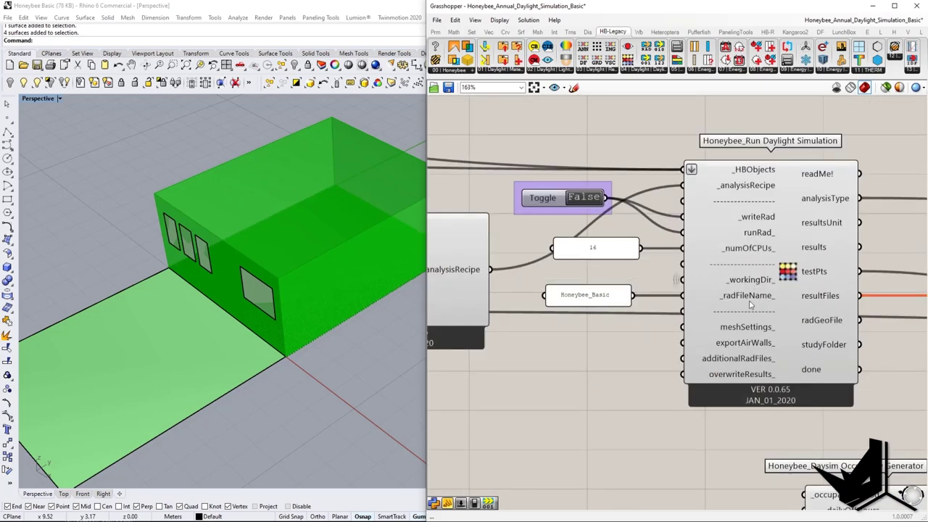
click(588, 298)
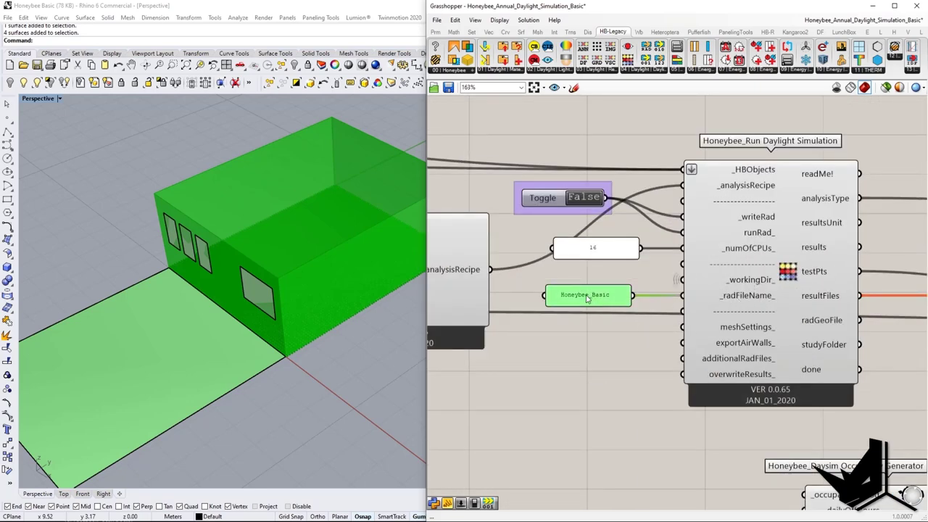
scroll(662, 302, down, 2)
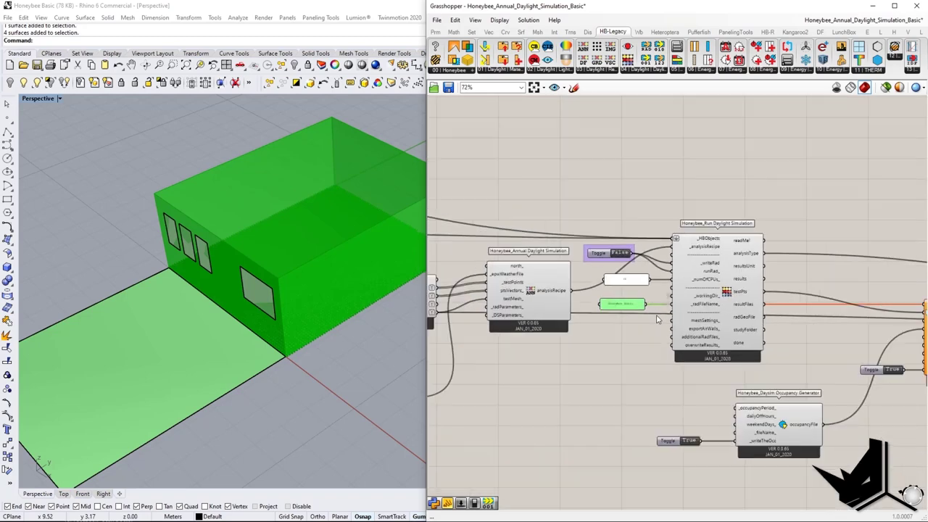
right_drag(625, 304, 691, 305)
drag(592, 158, 792, 413)
right_drag(487, 324, 559, 330)
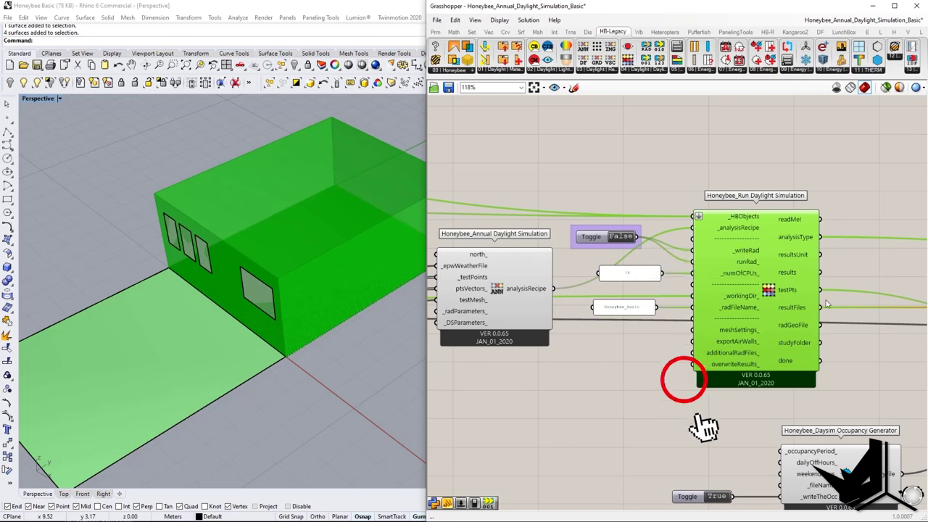
Step: Box-select the Honeybee_Run Daylight Simulation component, then follow the definition downstream to Honeybee_Read Annual Result I
right_drag(774, 306, 550, 278)
scroll(551, 278, down, 6)
right_drag(723, 317, 607, 292)
right_drag(548, 291, 629, 294)
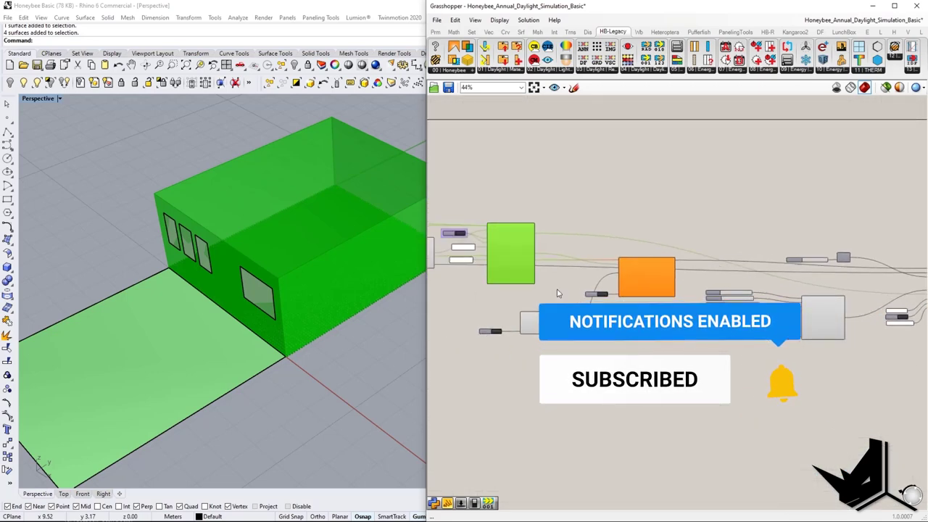
scroll(561, 335, up, 3)
right_drag(530, 319, 669, 369)
scroll(633, 287, up, 4)
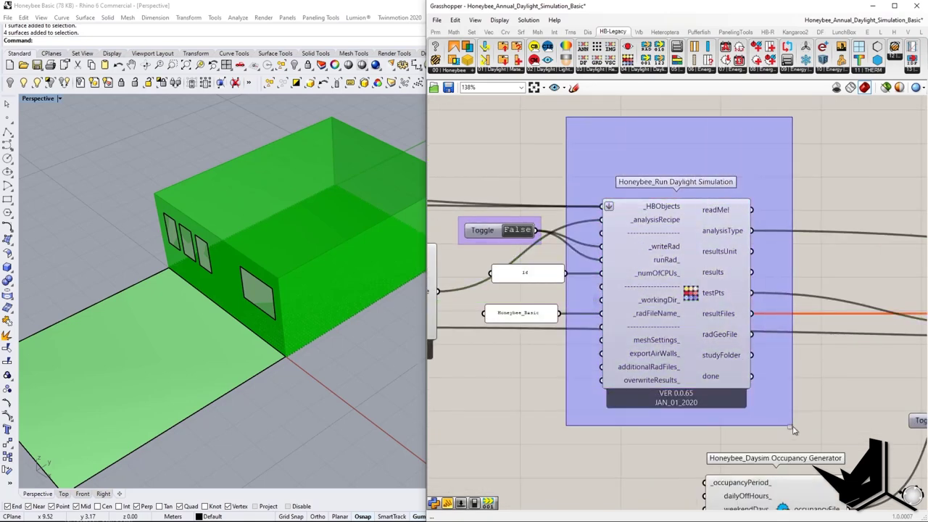
scroll(633, 286, down, 4)
right_drag(775, 321, 659, 305)
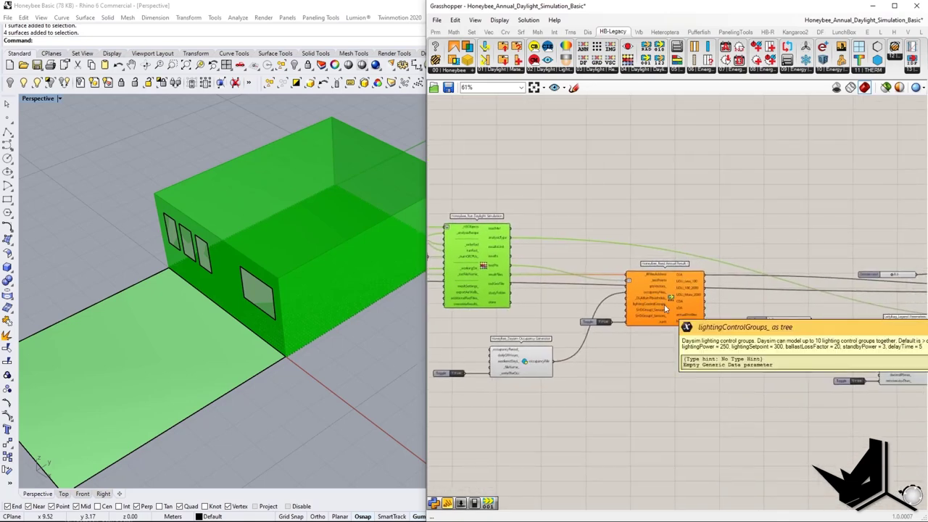
Step: Box-select the result-reading and visualisation components as one group, clear the selection, and orbit the Rhino room slightly
scroll(664, 303, down, 4)
drag(538, 204, 860, 368)
scroll(602, 315, up, 3)
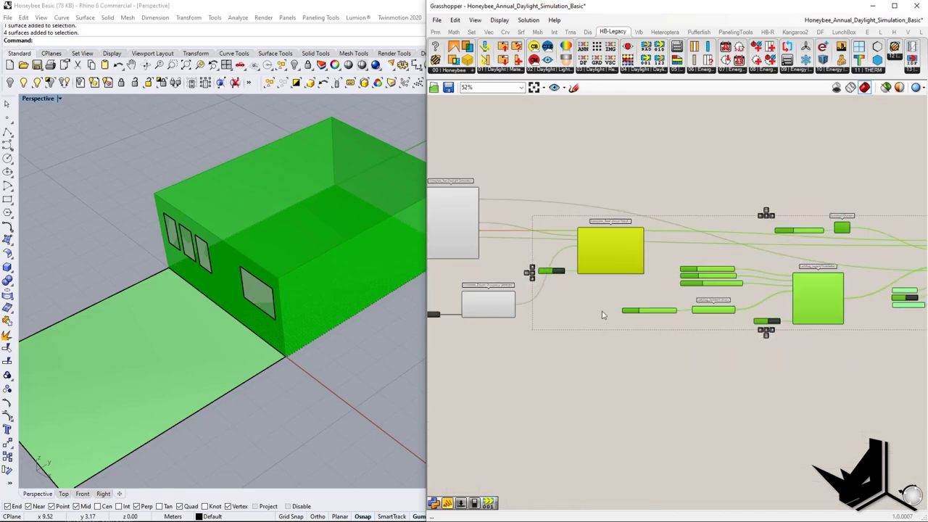
scroll(602, 315, down, 1)
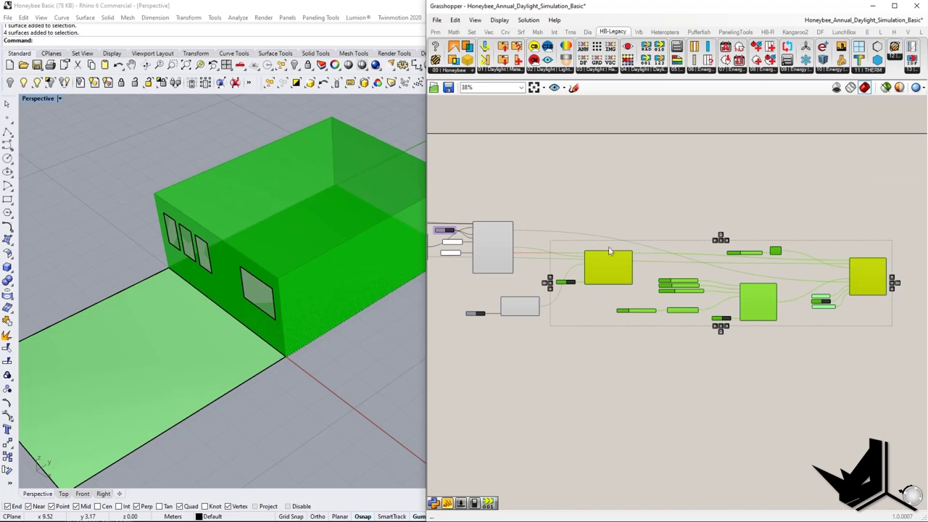
click(601, 208)
shift+right_drag(309, 259, 294, 300)
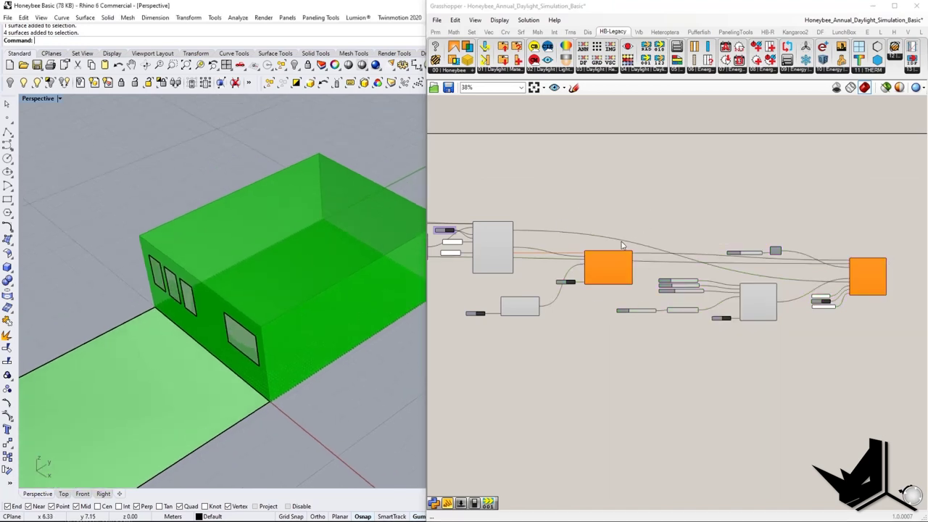
Step: Examine the Honeybee_Read Annual Result I component and look it up in the 04 Daylight component group
click(585, 248)
scroll(587, 250, up, 4)
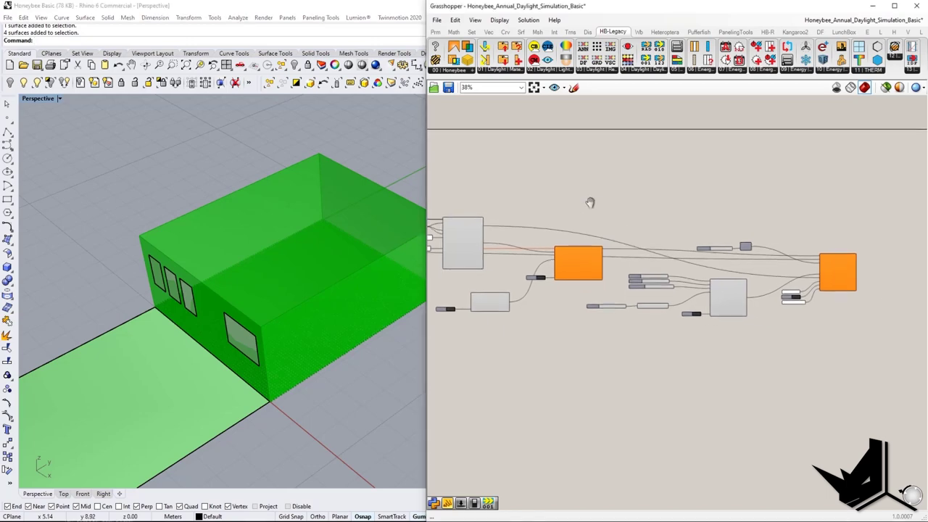
scroll(517, 257, up, 2)
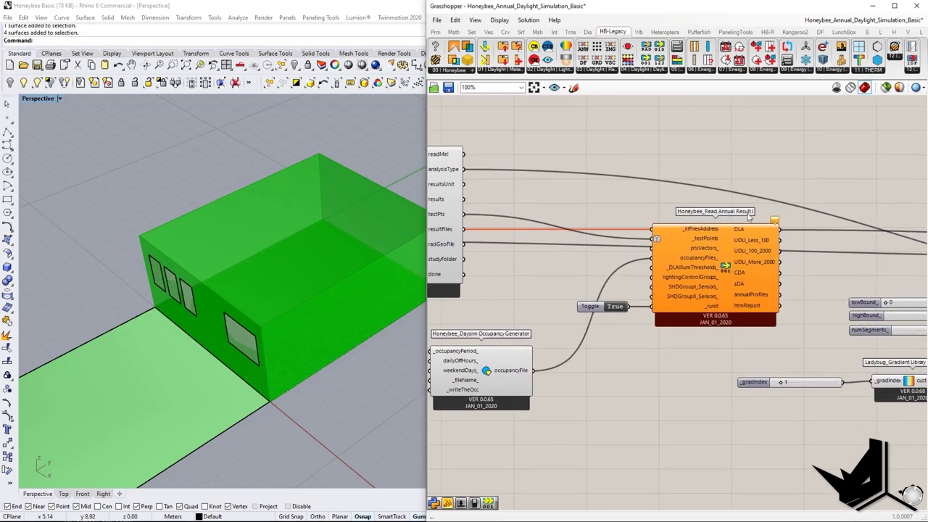
click(653, 70)
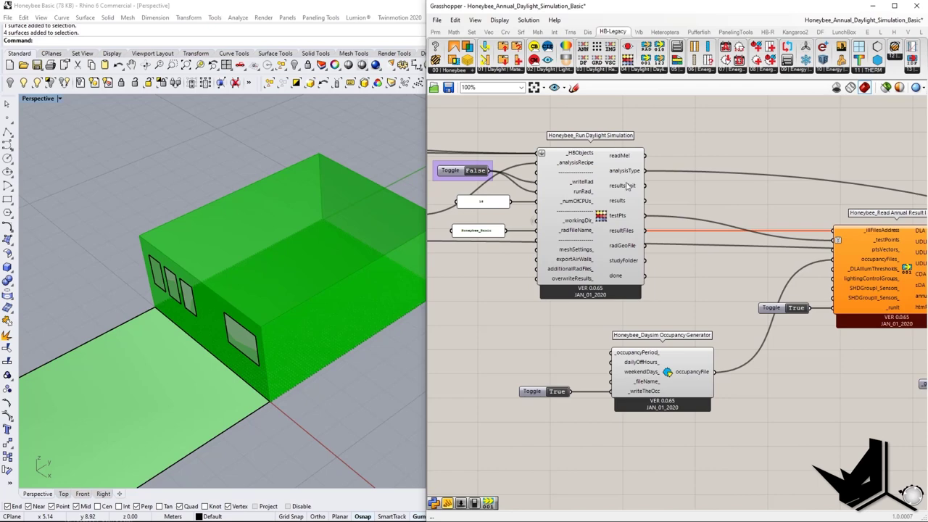
Step: Move the Honeybee_Read Annual Result I component slightly up on the canvas
right_drag(811, 212, 690, 203)
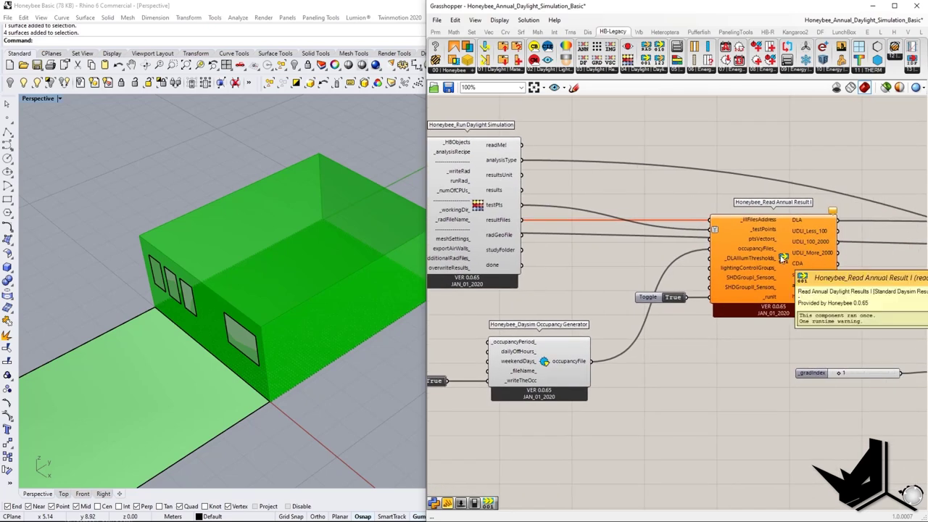
scroll(783, 258, up, 3)
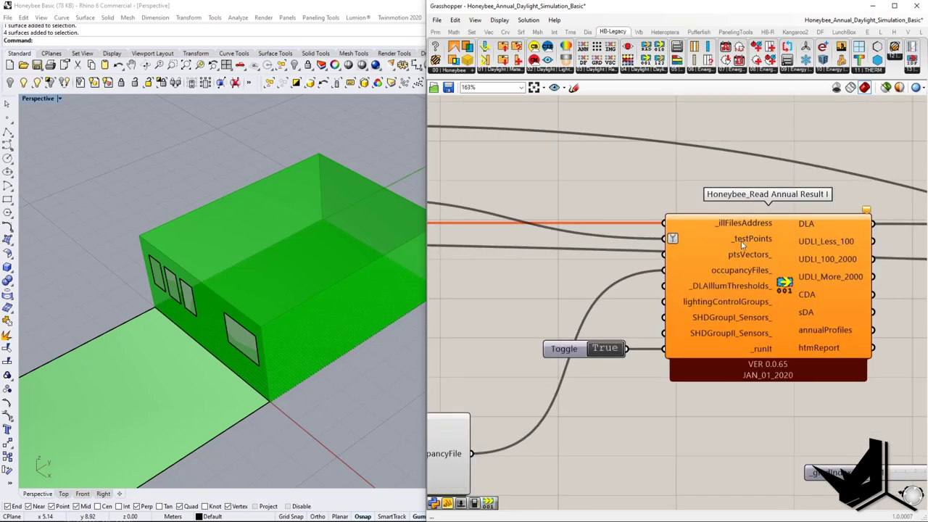
scroll(741, 245, down, 3)
right_drag(678, 253, 707, 263)
mouse_move(772, 283)
mouse_down()
mouse_move(770, 294)
mouse_move(772, 269)
mouse_up()
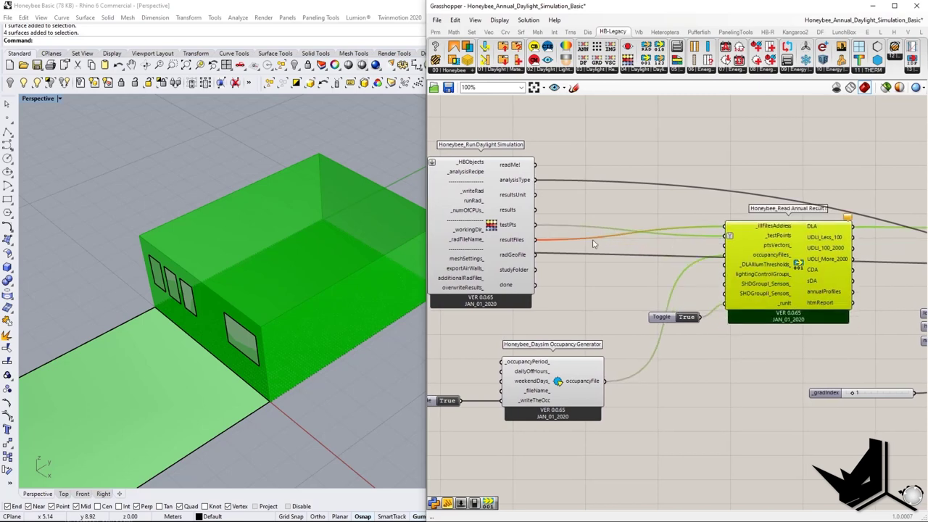
Step: Trace the resultFiles and testPts outputs to Honeybee_Read Annual Result I and read the testPts description
scroll(541, 245, up, 2)
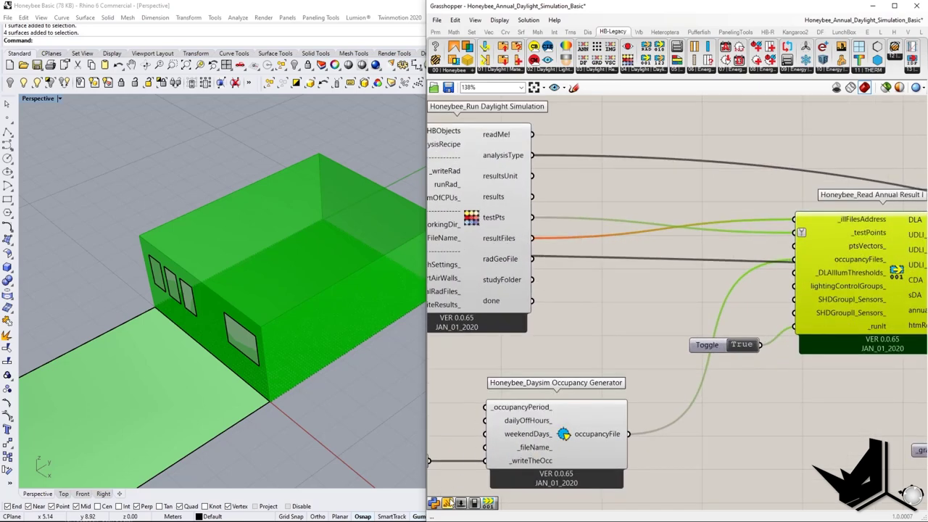
right_drag(852, 225, 767, 221)
scroll(717, 226, down, 2)
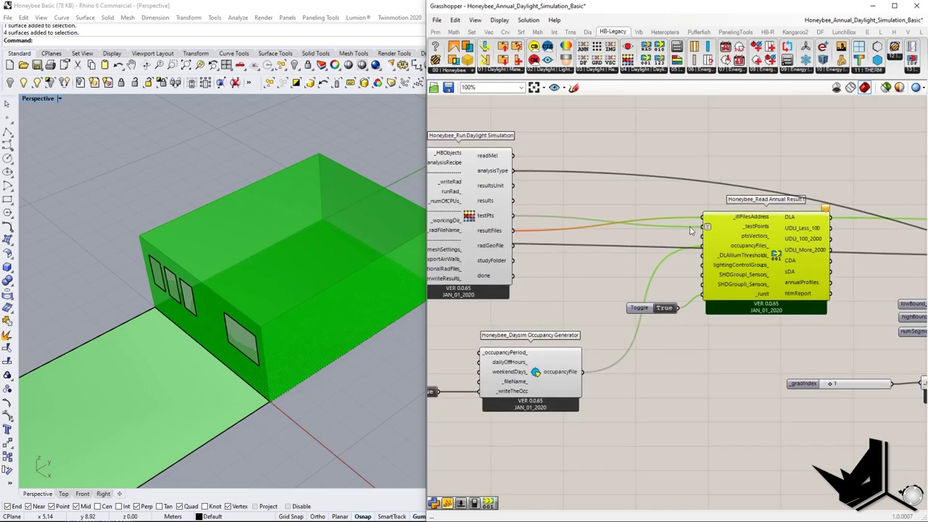
scroll(622, 228, up, 1)
right_drag(472, 221, 569, 234)
scroll(564, 232, up, 2)
scroll(562, 231, down, 2)
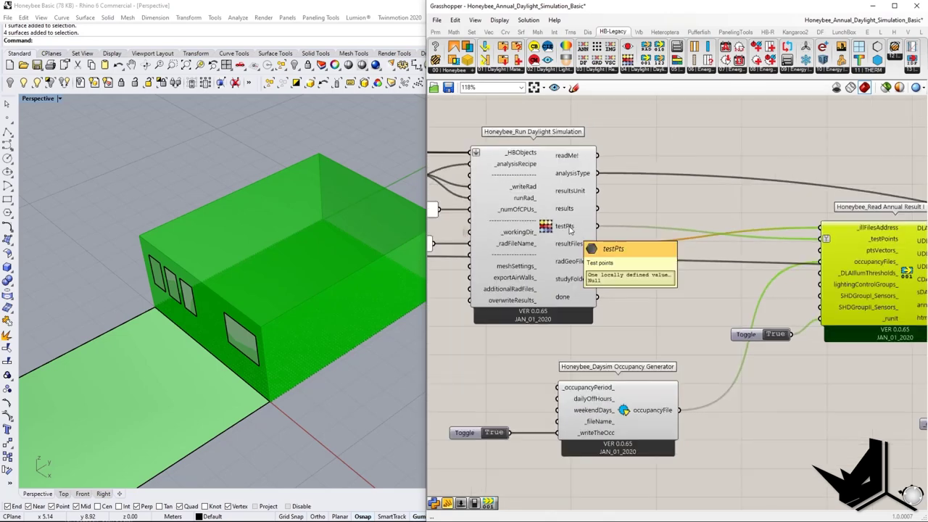
Step: Capture a screen region over the Rhino room, mark points on its floor in red, and discard the capture
key(Print)
drag(213, 168, 560, 398)
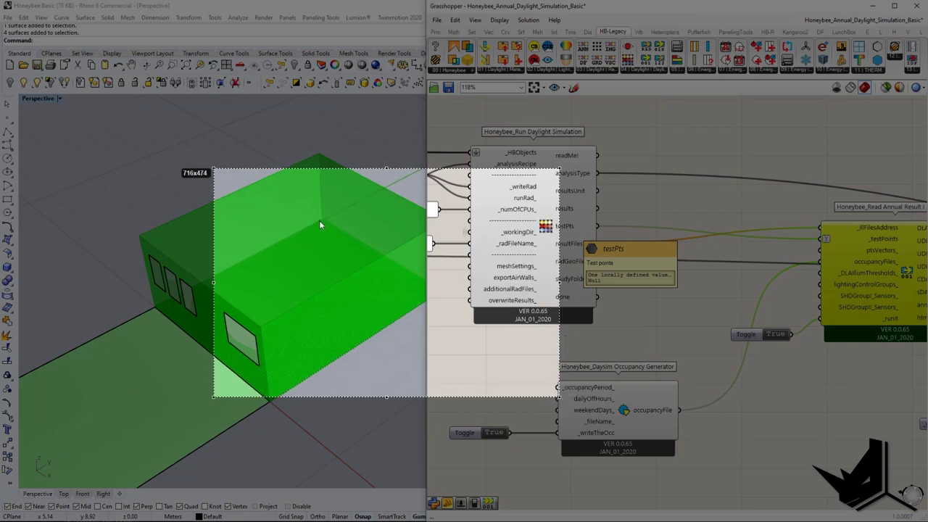
drag(312, 224, 293, 246)
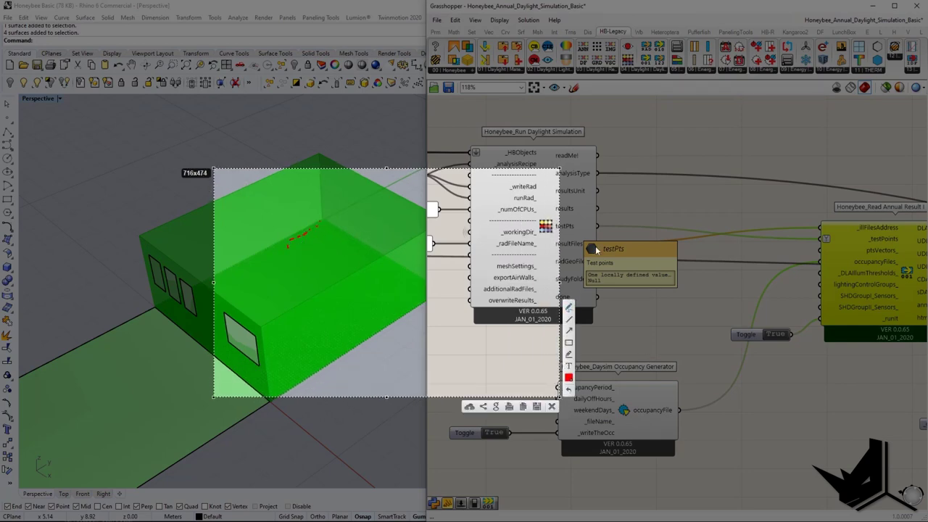
key(Escape)
Step: Trace the test points back to Honeybee_Generate Zone Test Points, then return to Honeybee_Read Annual Result I
right_drag(575, 247, 776, 246)
scroll(690, 236, up, 1)
right_drag(519, 238, 685, 239)
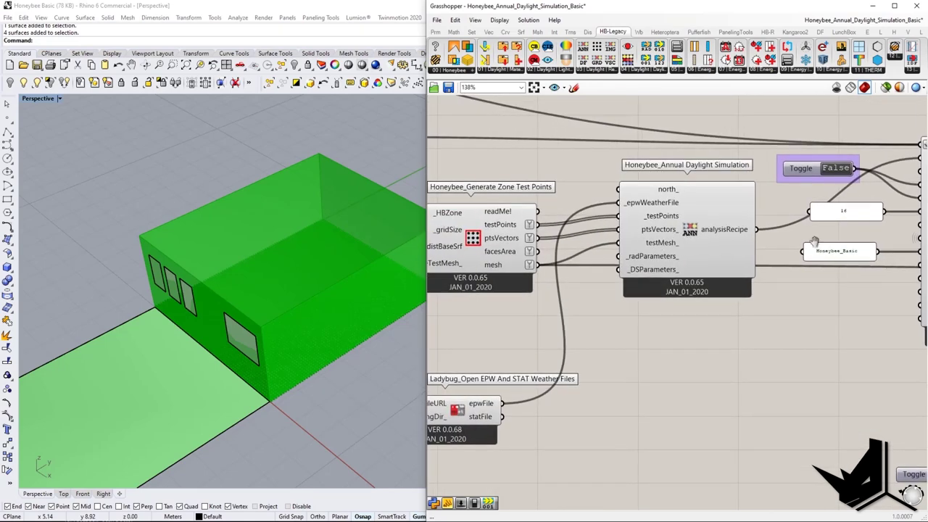
right_drag(812, 241, 538, 247)
right_drag(776, 257, 555, 258)
right_drag(787, 290, 577, 277)
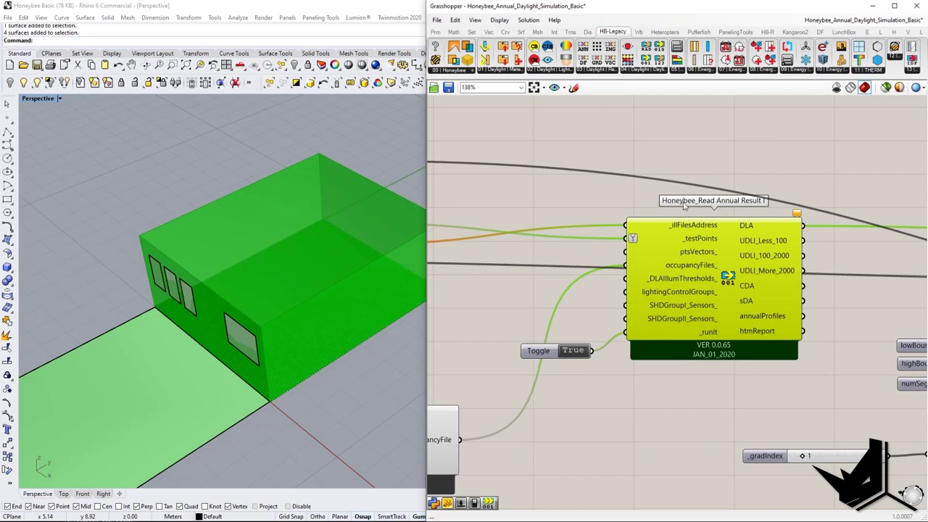
Step: Select the Honeybee_Daysim Occupancy Generator with its True toggle and trace its occupancyFile output to the occupancyFiles_ input
right_drag(653, 306, 797, 272)
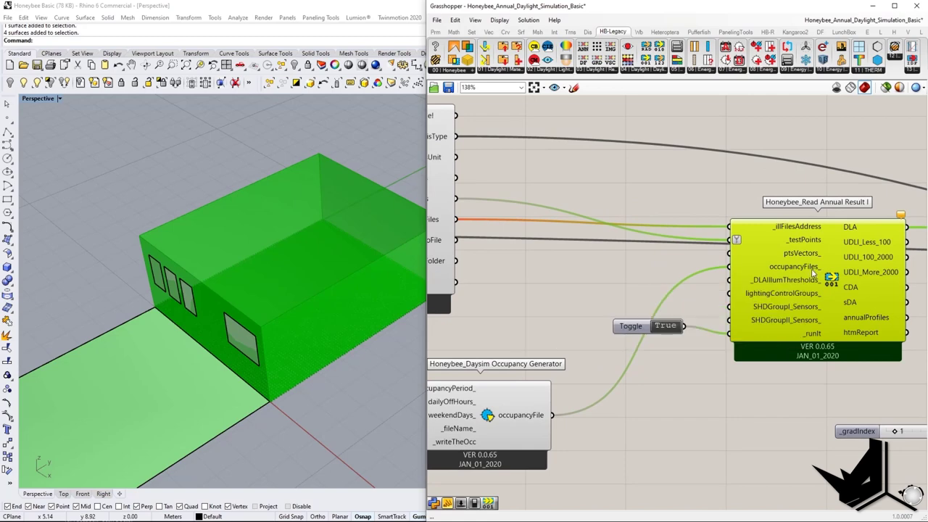
right_drag(627, 322, 707, 377)
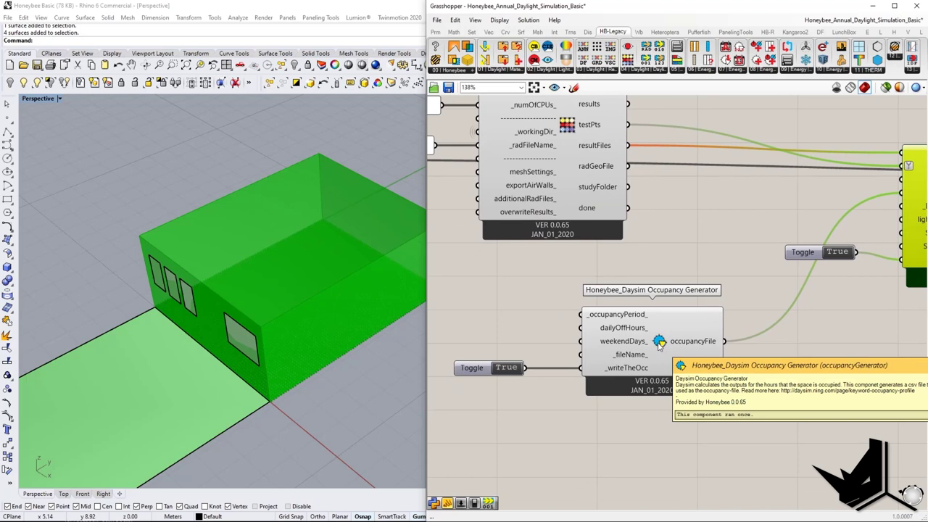
right_drag(622, 354, 673, 348)
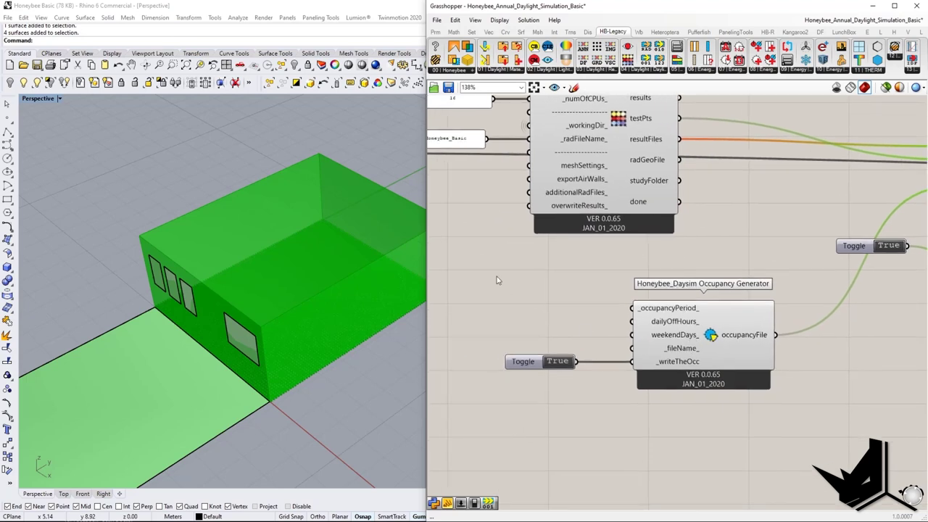
drag(479, 258, 795, 421)
right_drag(795, 422, 740, 423)
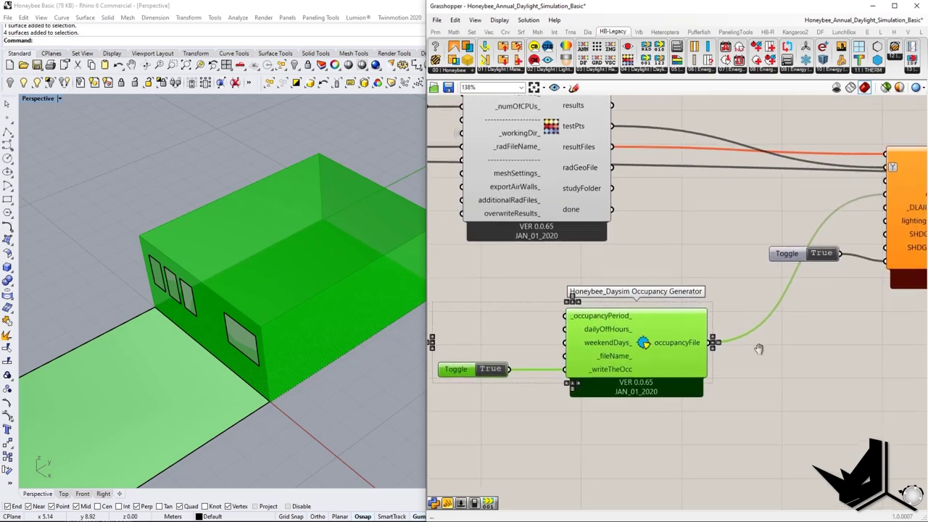
right_drag(761, 348, 503, 375)
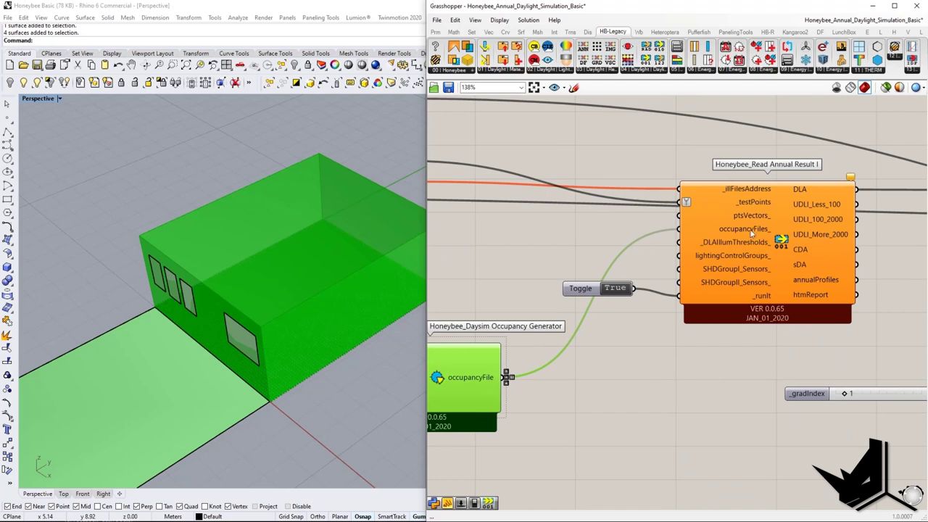
Step: Move the True toggle feeding _runIt slightly down and to the right on the canvas
drag(587, 293, 604, 302)
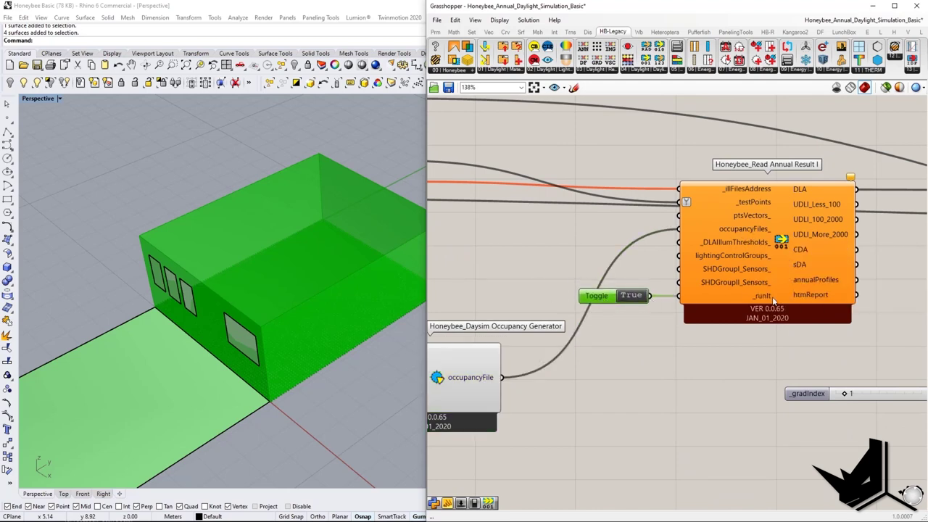
right_drag(708, 321, 651, 372)
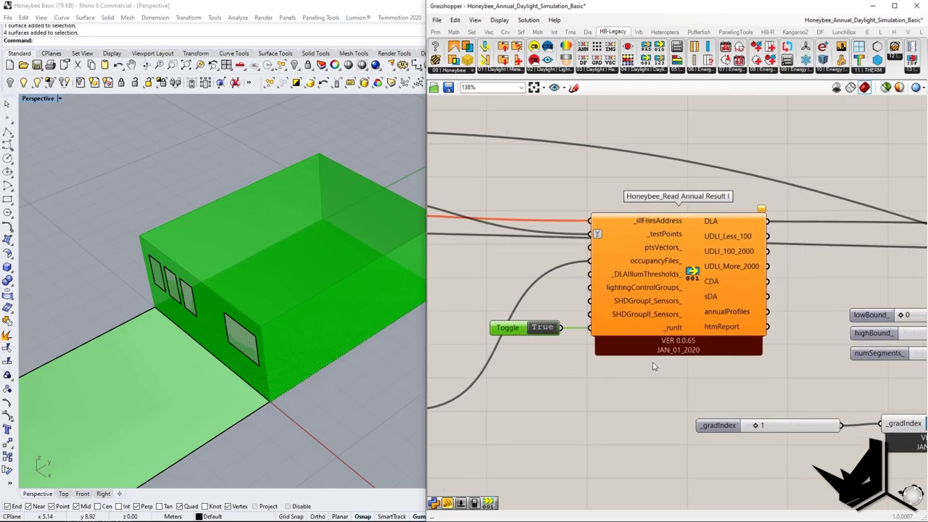
Step: Capture the Honeybee_Read Annual Result I region, mark its inputs, _runIt and the True toggle in red, and discard the capture
key(Print)
drag(516, 149, 832, 388)
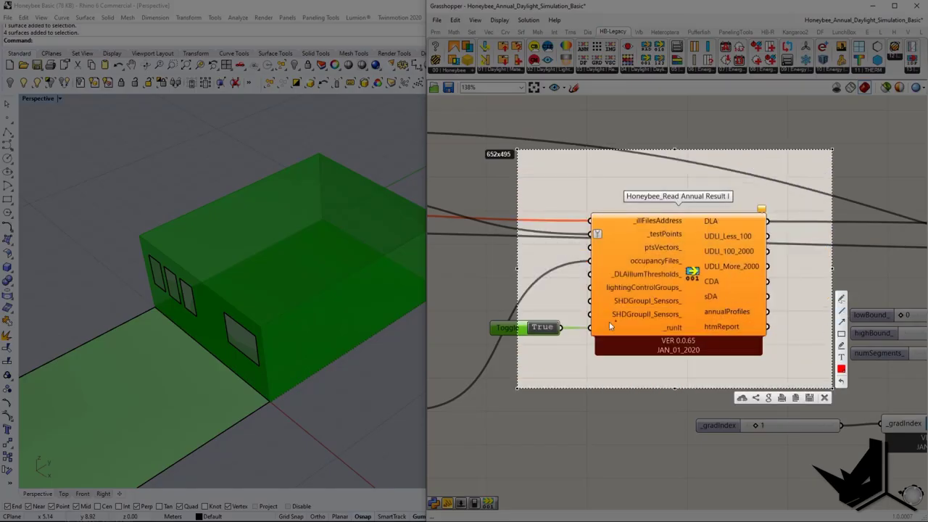
mouse_move(543, 318)
mouse_down()
mouse_move(556, 337)
mouse_move(557, 321)
mouse_up()
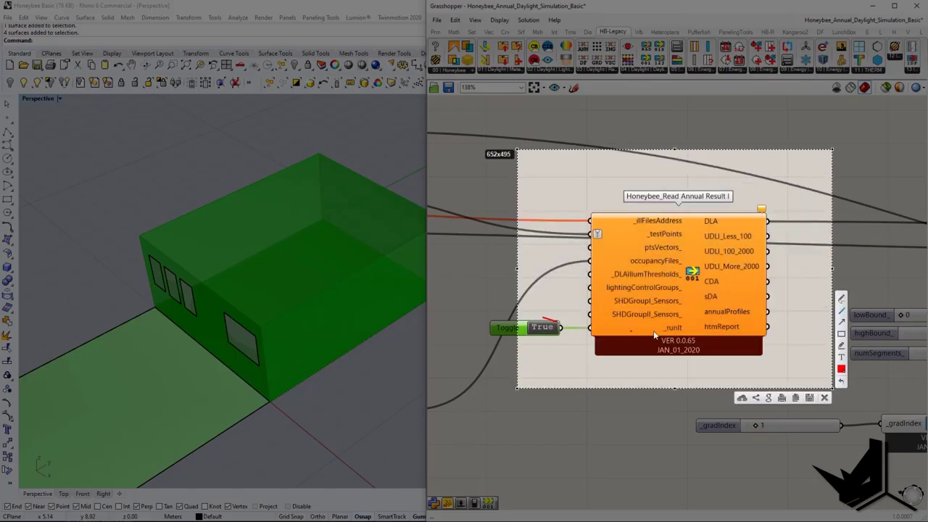
click(842, 298)
mouse_move(687, 324)
mouse_down()
mouse_move(674, 339)
mouse_move(654, 323)
mouse_move(686, 323)
mouse_up()
mouse_move(669, 238)
mouse_down()
mouse_move(656, 244)
mouse_move(632, 315)
mouse_up()
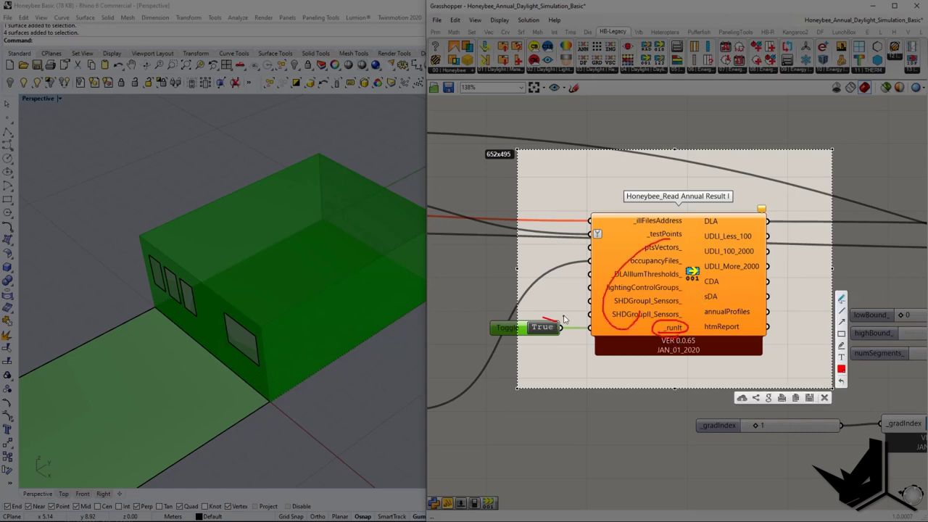
mouse_move(564, 319)
mouse_down()
mouse_move(481, 324)
mouse_move(552, 313)
mouse_up()
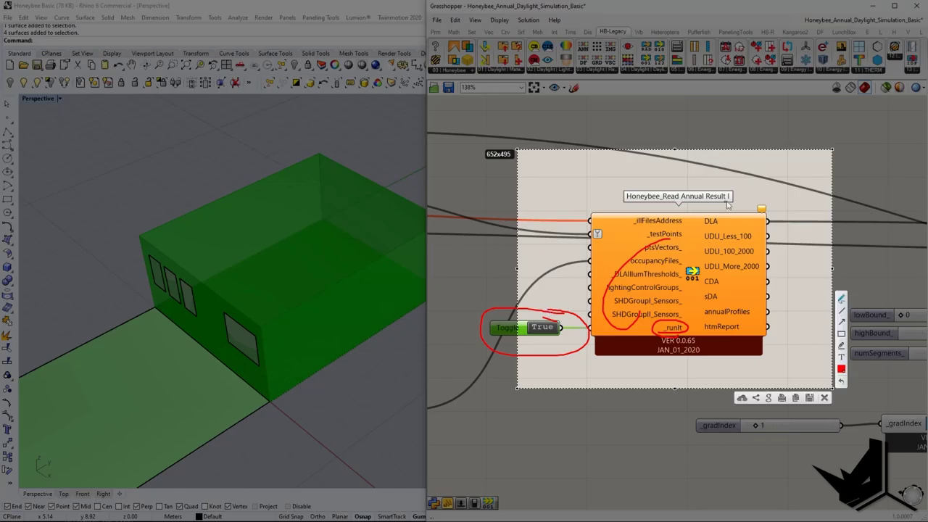
key(Escape)
Step: Look over the Construct Domain, Ladybug_Legend Parameters and Ladybug_Recolor Mesh components of the visualisation section, then clear the selection
right_drag(806, 292, 611, 286)
scroll(618, 285, down, 3)
right_drag(719, 285, 625, 286)
scroll(625, 287, down, 4)
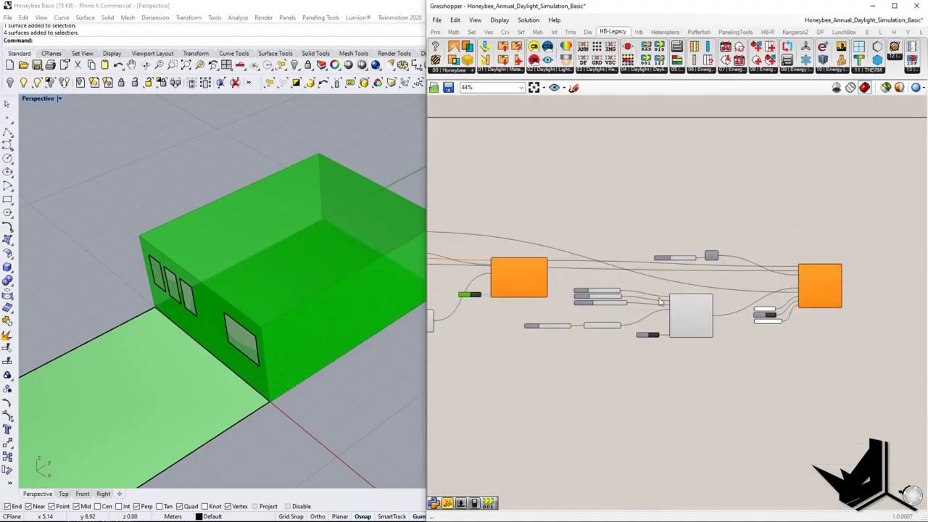
scroll(624, 289, up, 4)
right_drag(555, 276, 654, 294)
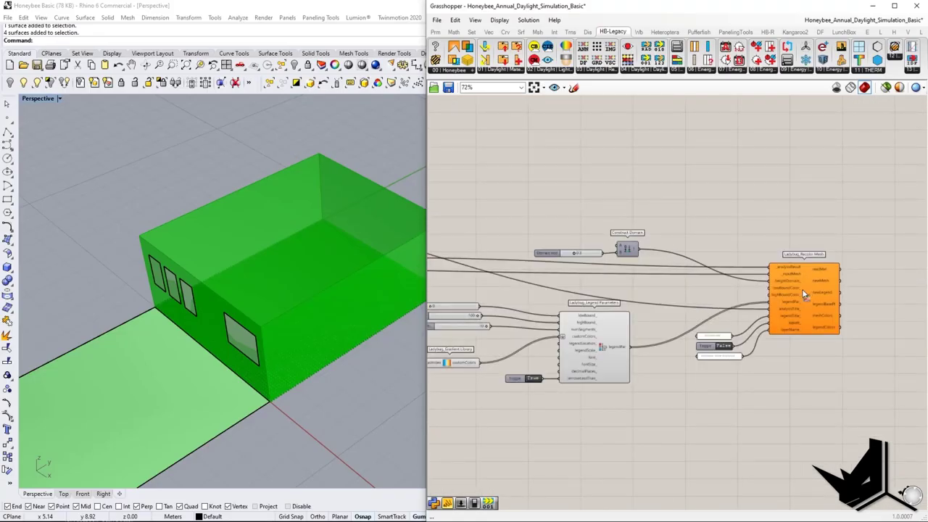
drag(804, 294, 808, 292)
right_drag(526, 207, 632, 216)
click(632, 216)
drag(630, 215, 798, 279)
drag(738, 261, 817, 291)
click(703, 236)
Step: Return to Honeybee_Read Annual Result I and read the description of its DLA output
right_drag(518, 253, 659, 268)
scroll(583, 282, up, 4)
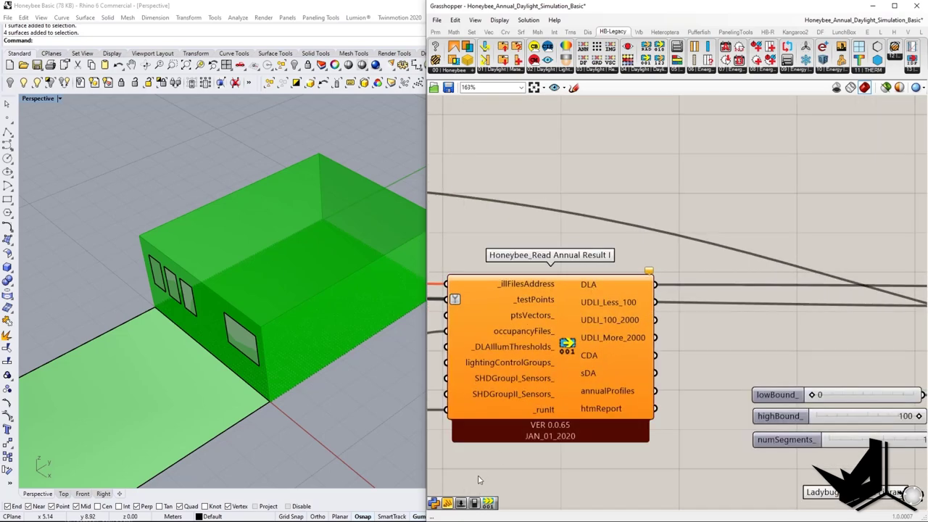
mouse_move(598, 288)
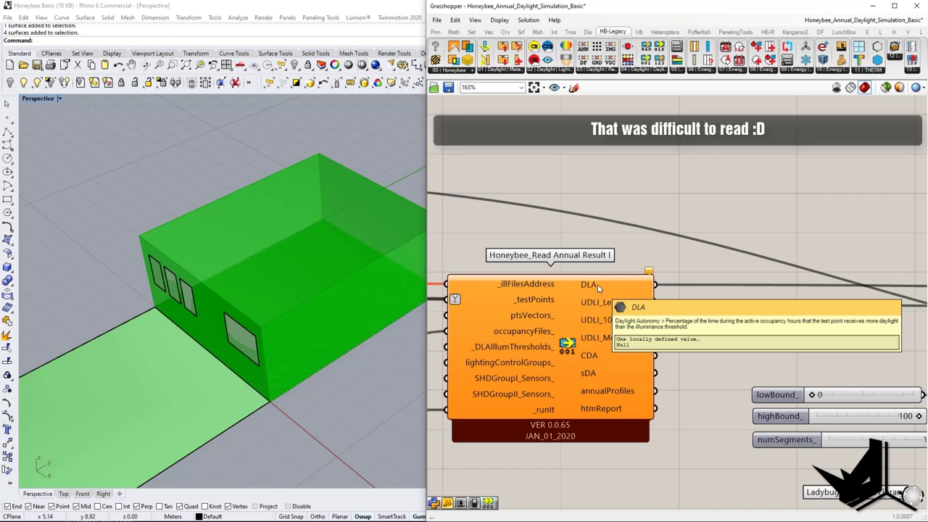
scroll(598, 287, down, 2)
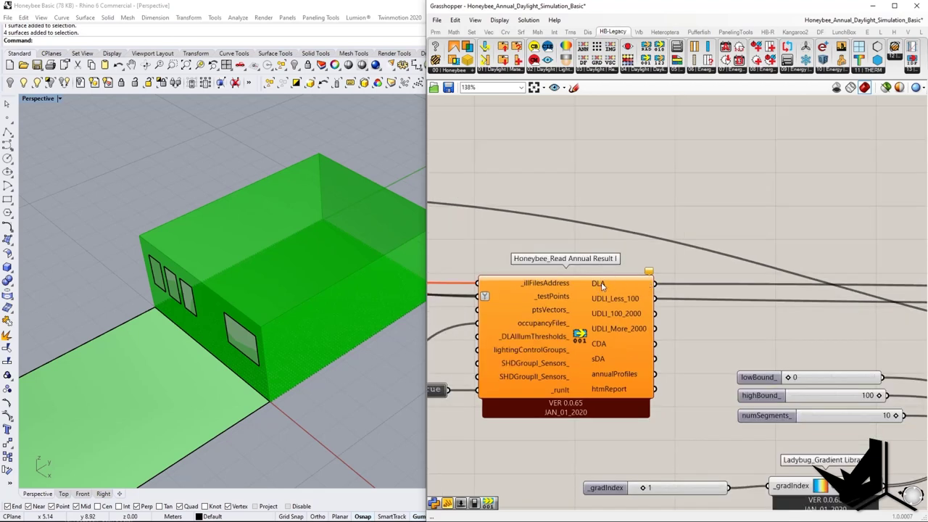
Step: Inspect the room model up close, then read the description of the legendPar_ input on Ladybug_Recolor Mesh
scroll(226, 320, up, 5)
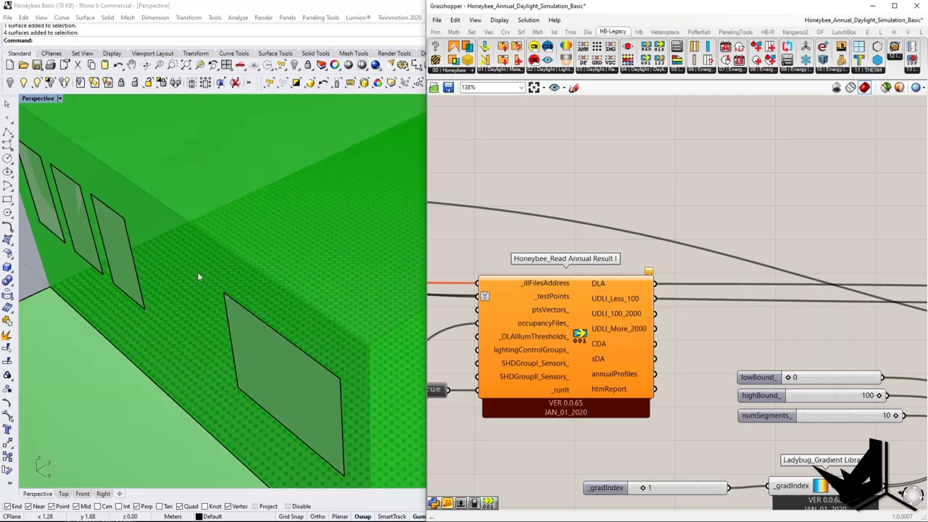
scroll(198, 272, down, 2)
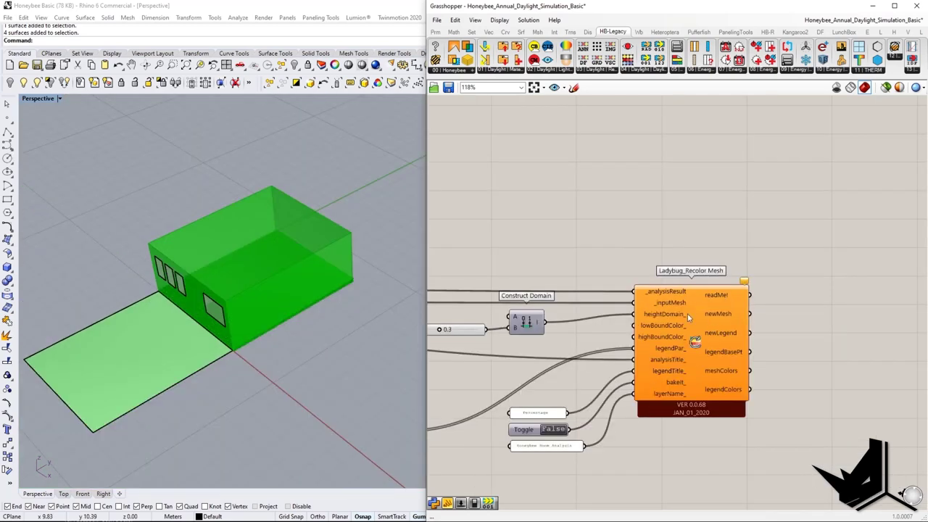
right_drag(687, 313, 721, 319)
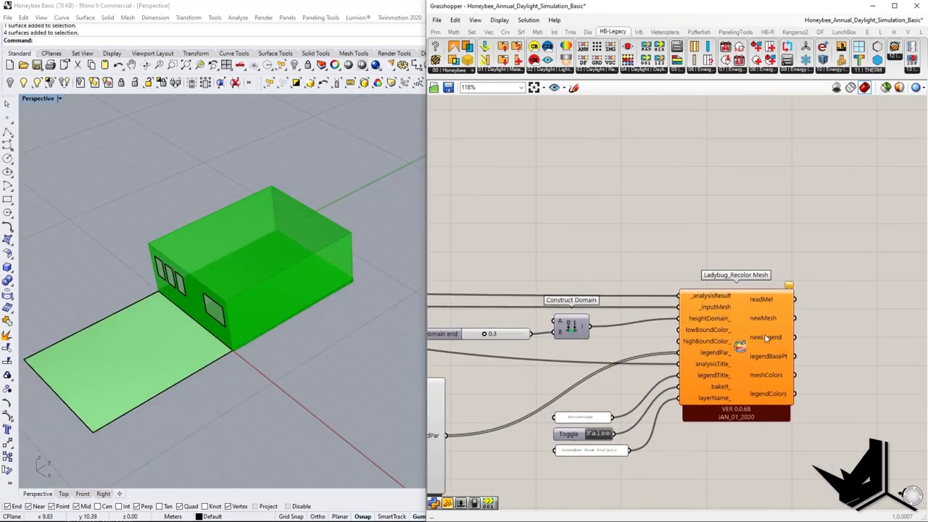
mouse_move(739, 346)
right_drag(740, 344, 793, 327)
mouse_move(778, 335)
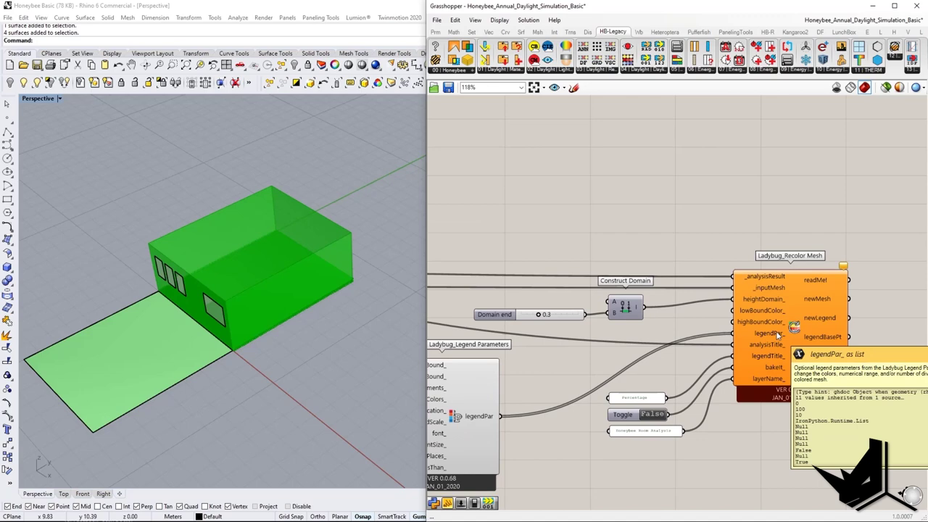
Step: Read the _inputMesh description on Ladybug_Recolor Mesh and examine the Honeybee_Read Annual Result I outputs wired to it
scroll(747, 240, down, 5)
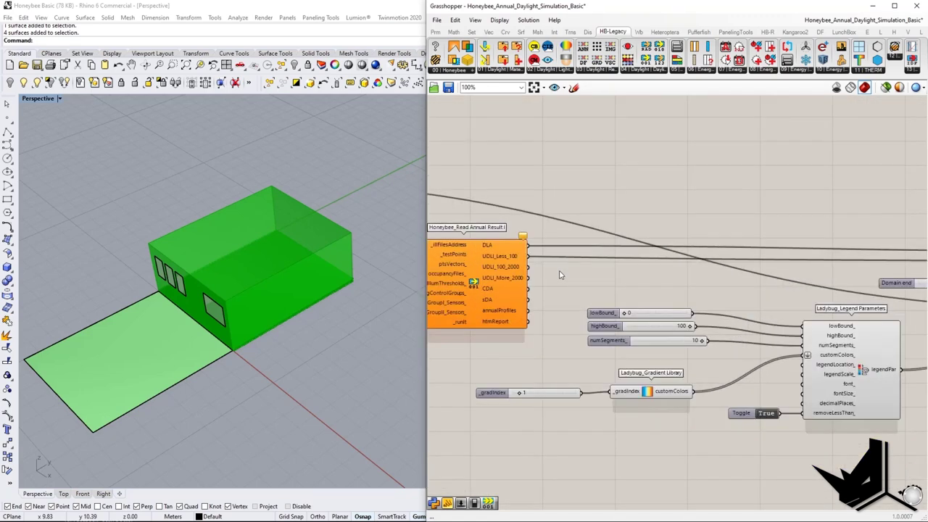
scroll(823, 245, up, 5)
mouse_move(815, 263)
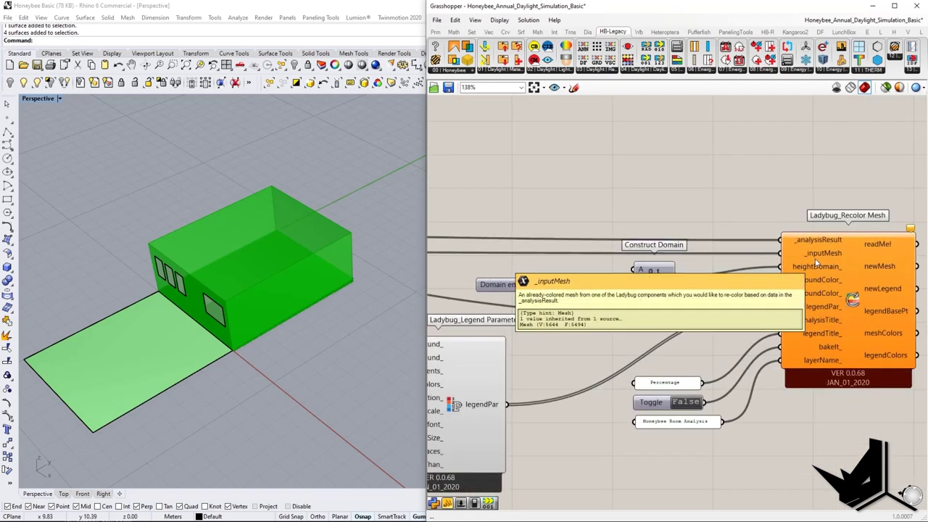
scroll(783, 248, down, 6)
scroll(477, 255, up, 7)
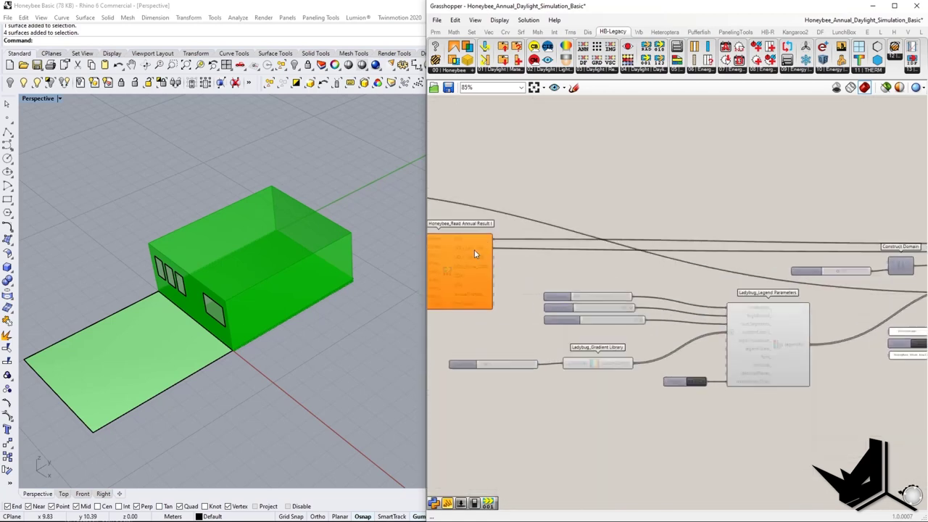
right_drag(548, 261, 654, 280)
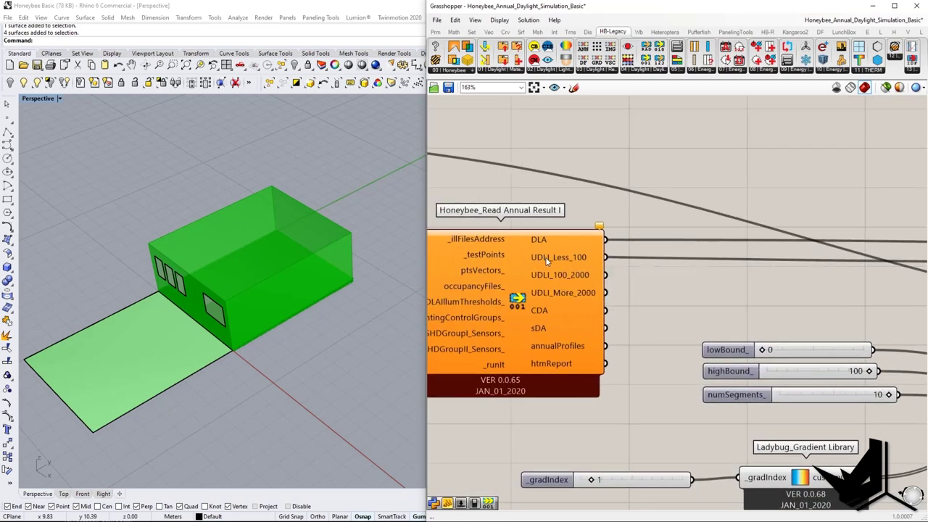
mouse_move(547, 262)
scroll(567, 259, down, 2)
right_drag(556, 258, 617, 266)
scroll(649, 255, up, 3)
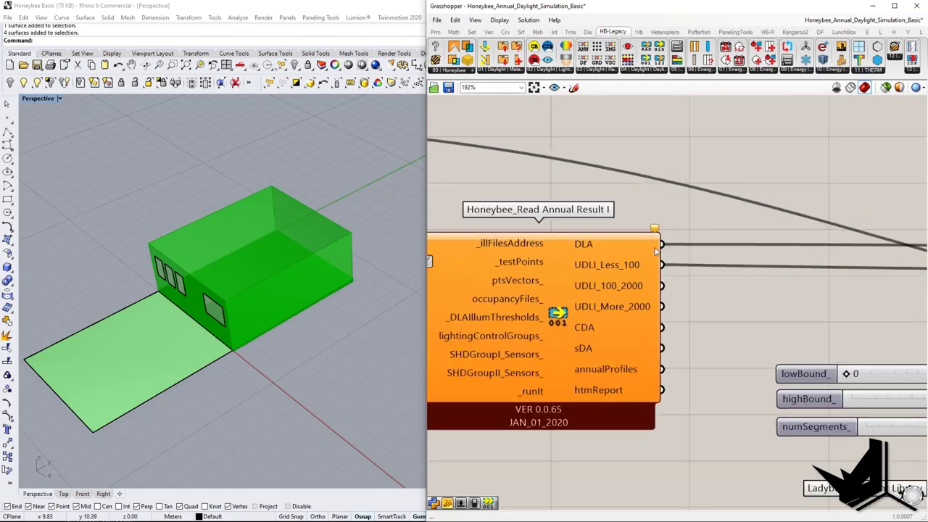
Step: Trace the wires from Honeybee_Run Daylight Simulation through Honeybee_Read Annual Result I to Ladybug_Recolor Mesh
scroll(653, 229, down, 1)
scroll(653, 230, down, 7)
right_drag(592, 233, 664, 234)
scroll(589, 215, up, 6)
scroll(632, 214, down, 7)
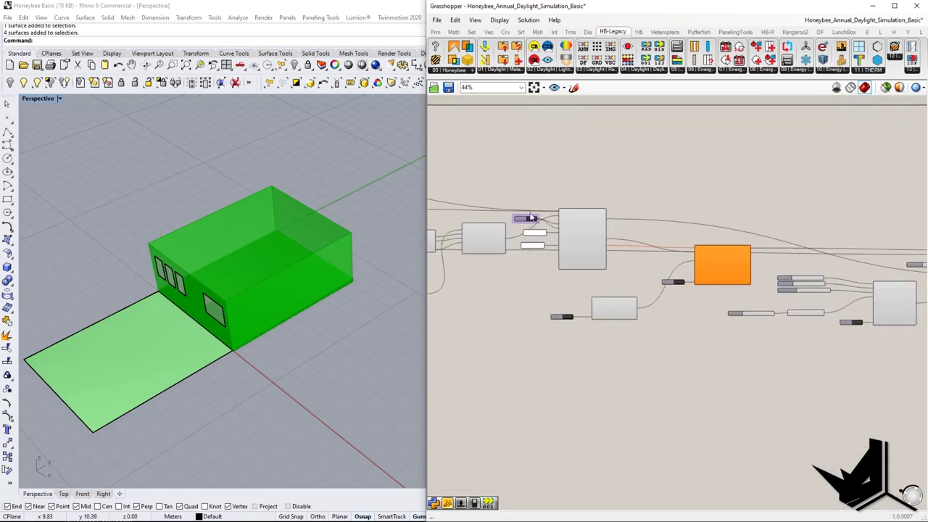
scroll(531, 217, up, 6)
scroll(538, 234, down, 4)
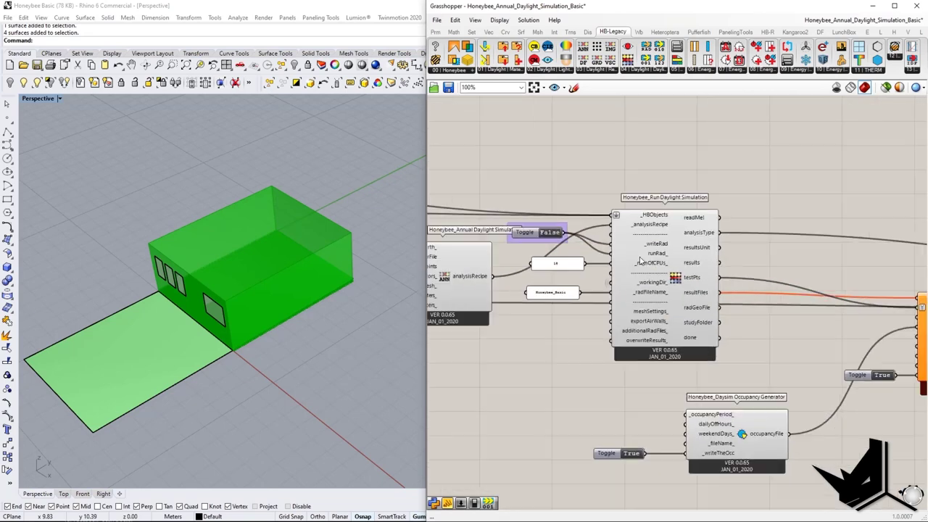
scroll(677, 263, up, 5)
right_drag(678, 263, 576, 254)
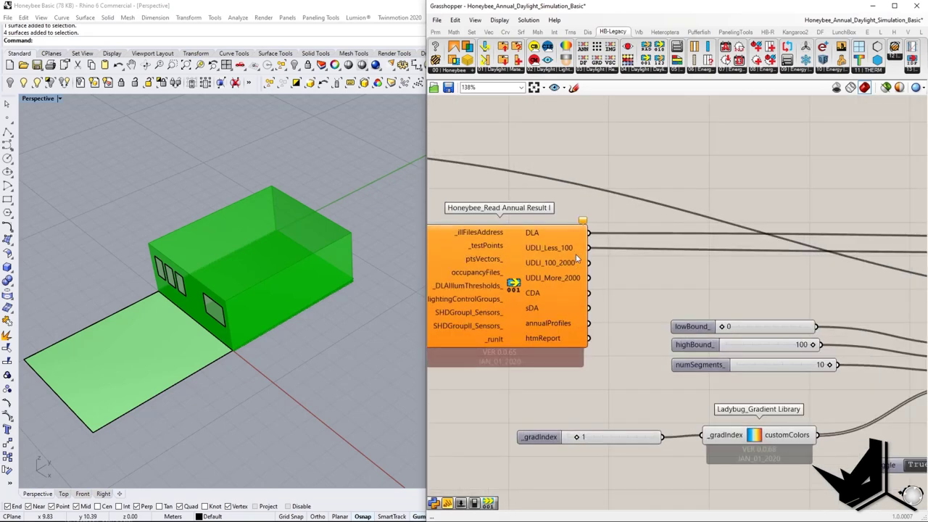
scroll(672, 241, down, 5)
right_drag(898, 246, 681, 242)
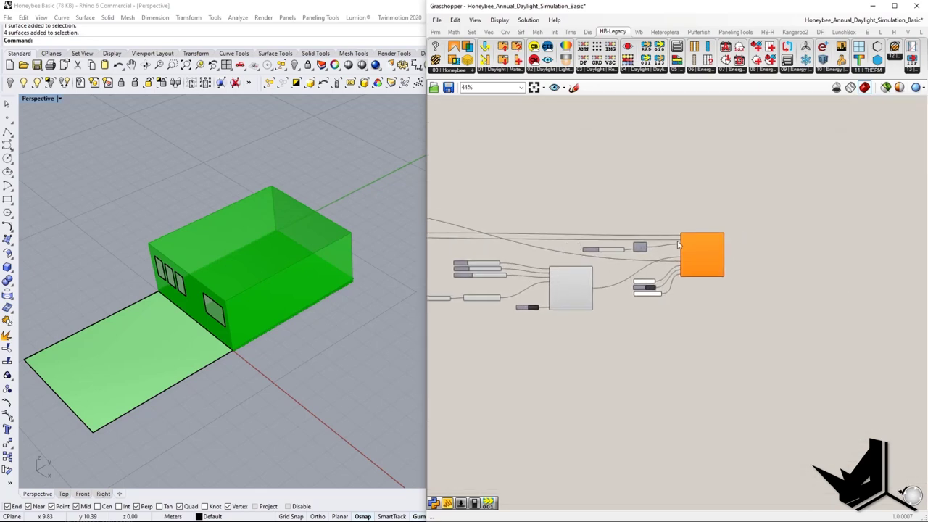
scroll(681, 243, up, 5)
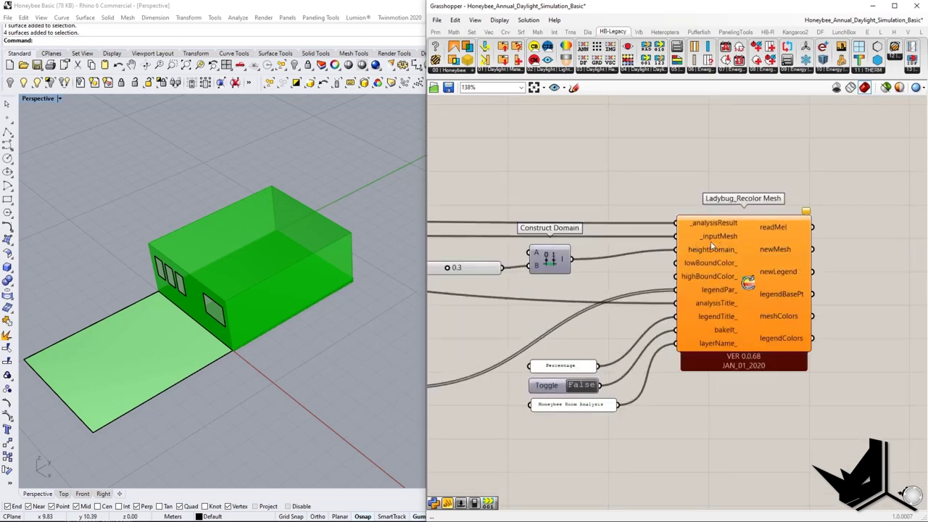
Step: Examine the Construct Domain connection to Ladybug_Recolor Mesh and read the description of the heightDomain_ input
scroll(706, 246, down, 1)
right_drag(706, 245, 851, 249)
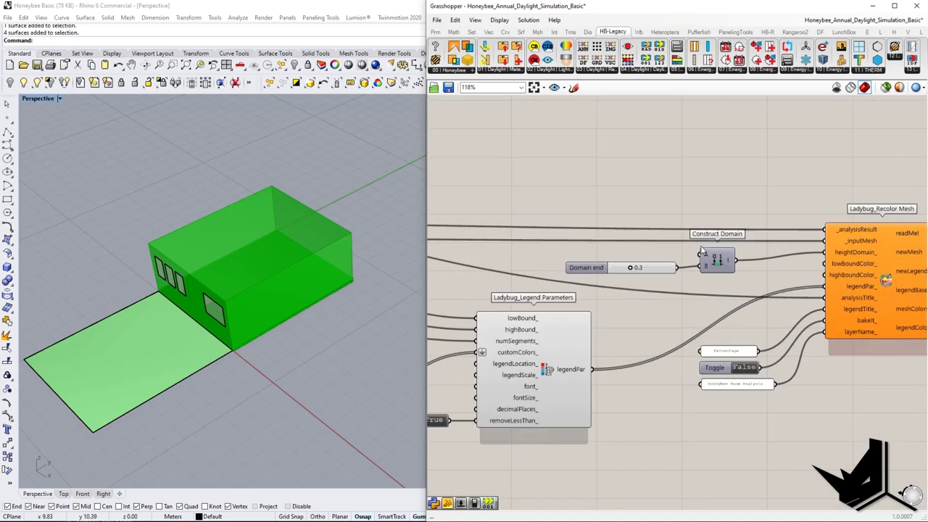
scroll(771, 271, up, 1)
right_drag(749, 272, 663, 259)
scroll(762, 255, up, 1)
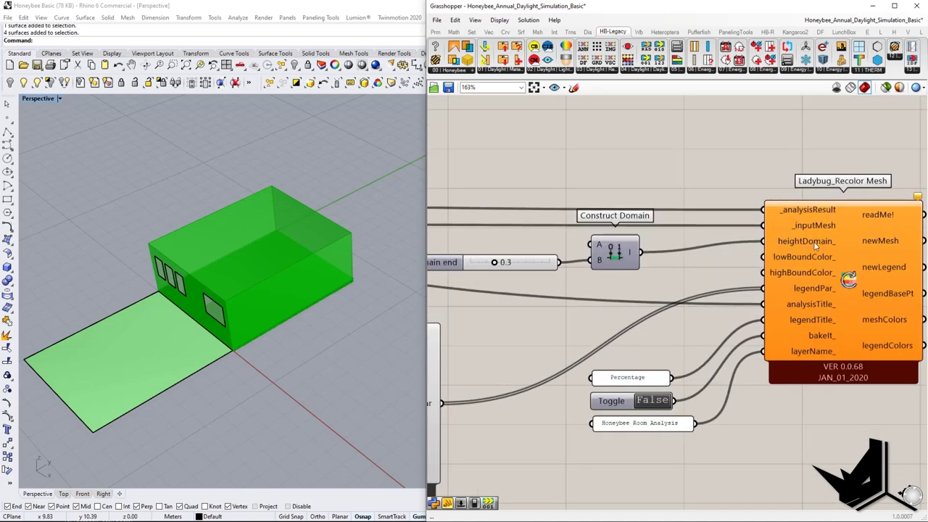
mouse_move(815, 246)
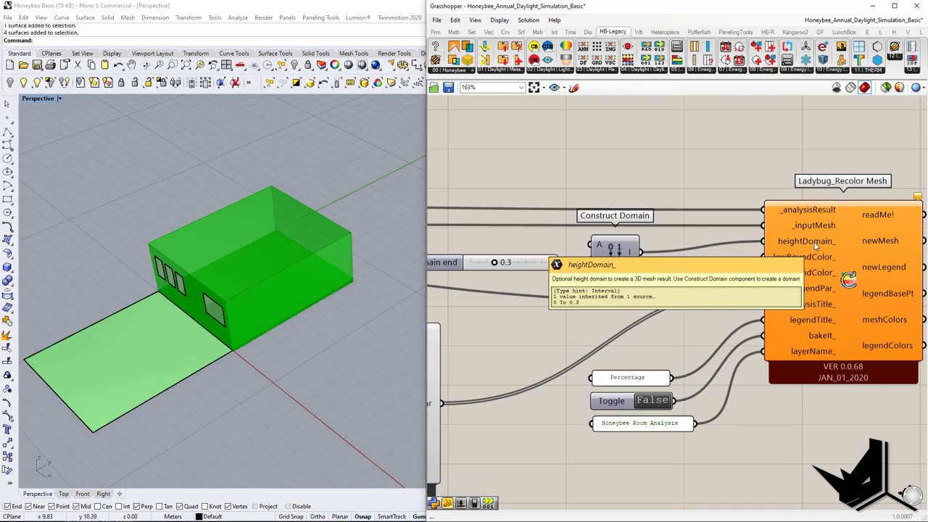
Step: Show the Construct Domain output in a temporary panel, then delete the panel
right_drag(540, 187, 589, 194)
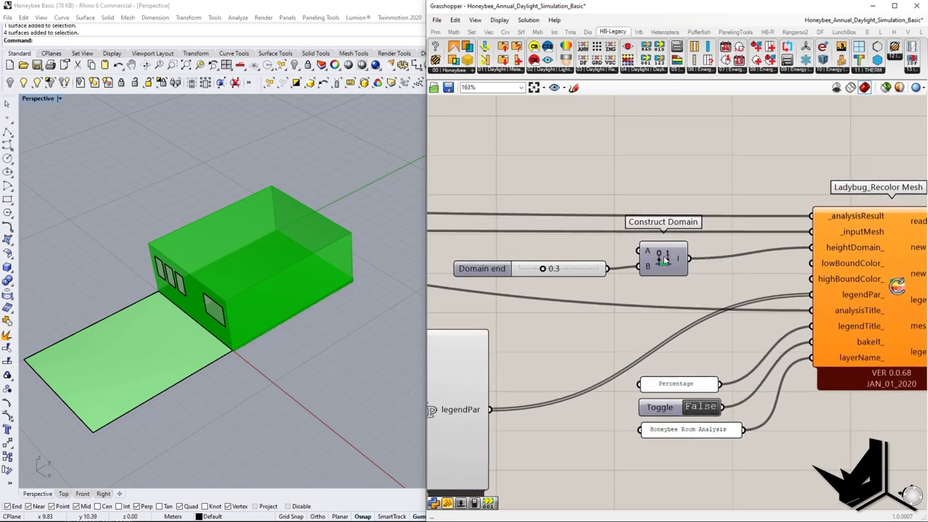
mouse_move(664, 260)
drag(444, 506, 788, 281)
drag(692, 261, 726, 267)
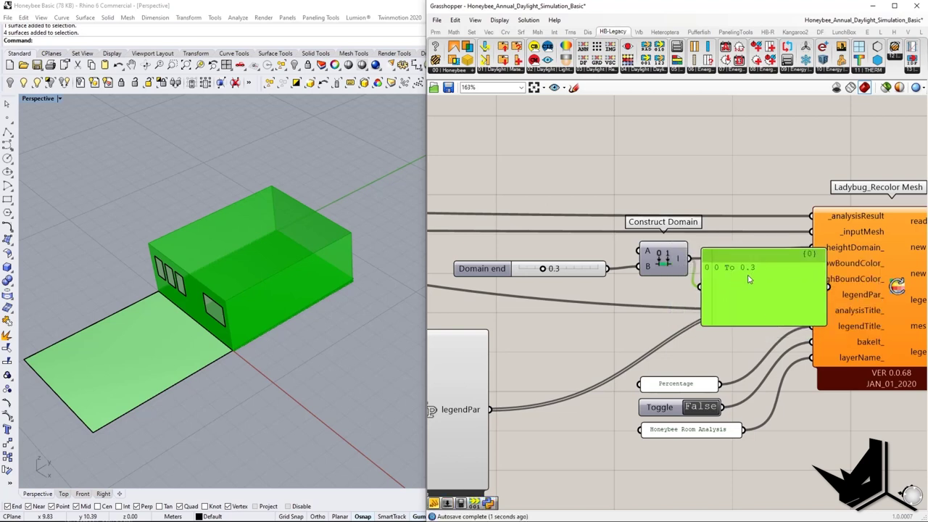
key(Delete)
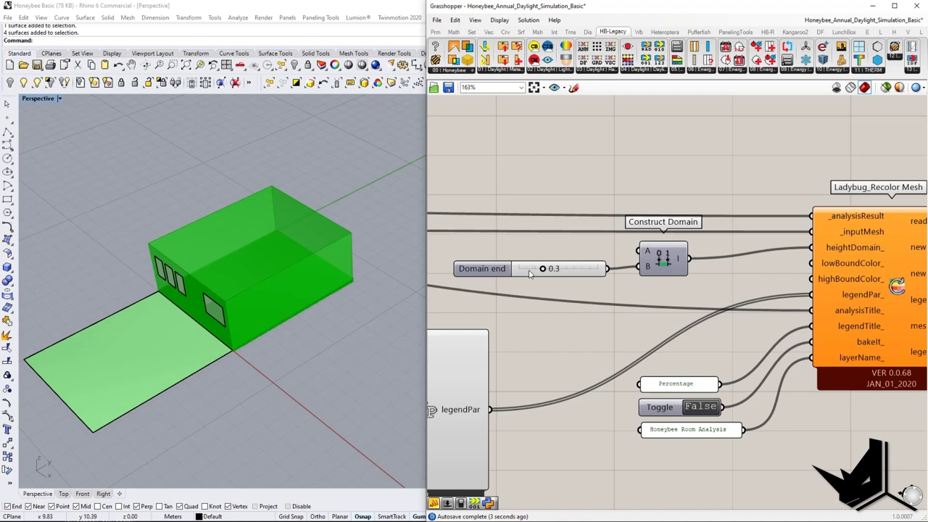
Step: Set the Domain end slider to 0.2 and view the room model from a slightly different angle
drag(543, 267, 534, 269)
right_drag(358, 286, 281, 295)
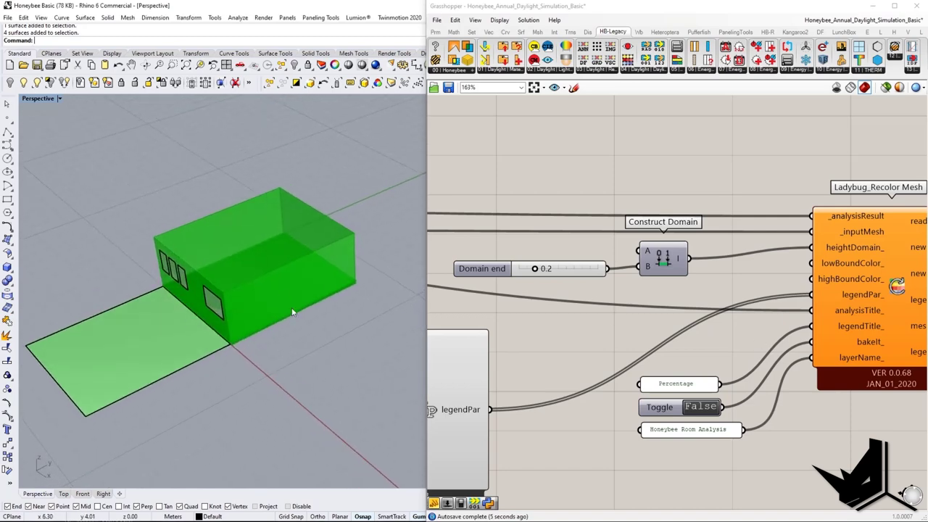
Step: Follow the legendPar_ input of Ladybug_Recolor Mesh back to Ladybug_Legend Parameters and read that component's description
right_drag(860, 290, 779, 301)
scroll(779, 302, up, 1)
scroll(780, 303, down, 6)
scroll(774, 304, up, 5)
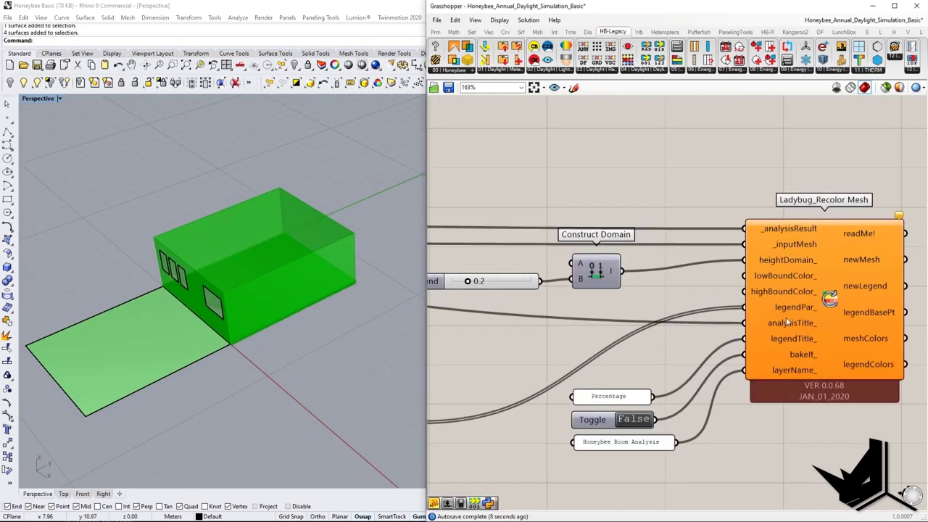
scroll(813, 313, down, 5)
right_drag(645, 356, 735, 341)
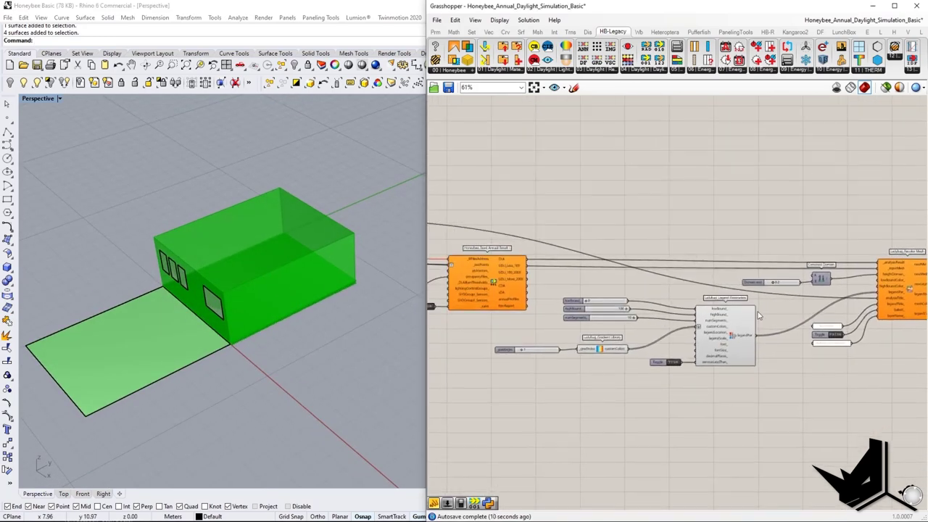
scroll(735, 341, up, 3)
mouse_move(731, 339)
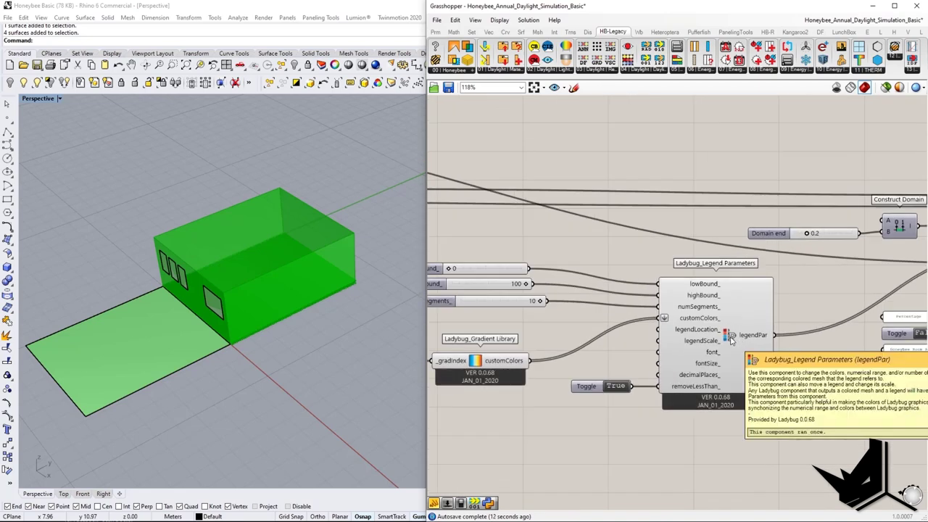
Step: Look over the lowBound_, highBound_ and numSegments_ sliders and the remaining inputs of Ladybug_Legend Parameters
right_drag(569, 291, 699, 294)
drag(680, 321, 659, 277)
click(720, 326)
right_drag(825, 313, 721, 279)
scroll(721, 278, up, 2)
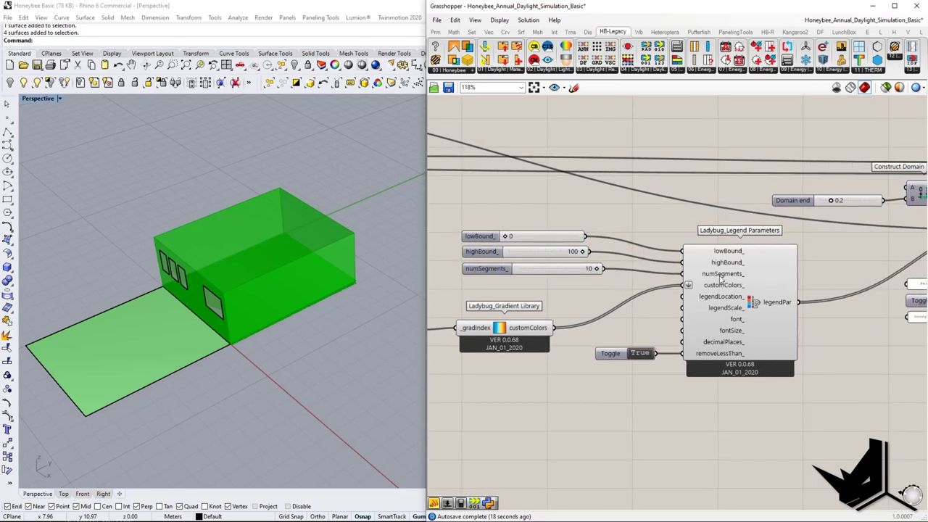
scroll(738, 250, down, 3)
scroll(583, 305, up, 3)
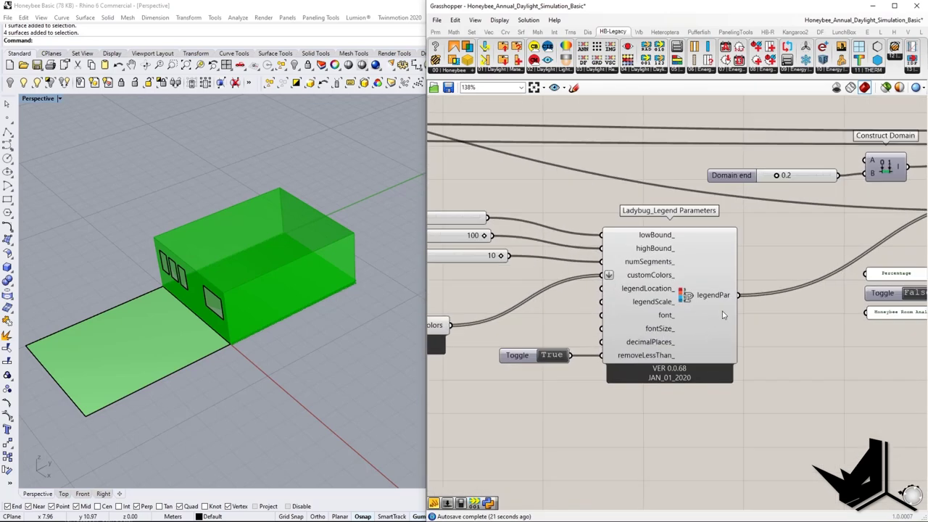
Step: Read the description of Ladybug_Gradient Library with its _gradIndex slider, then inspect the room model up close
right_drag(585, 305, 742, 312)
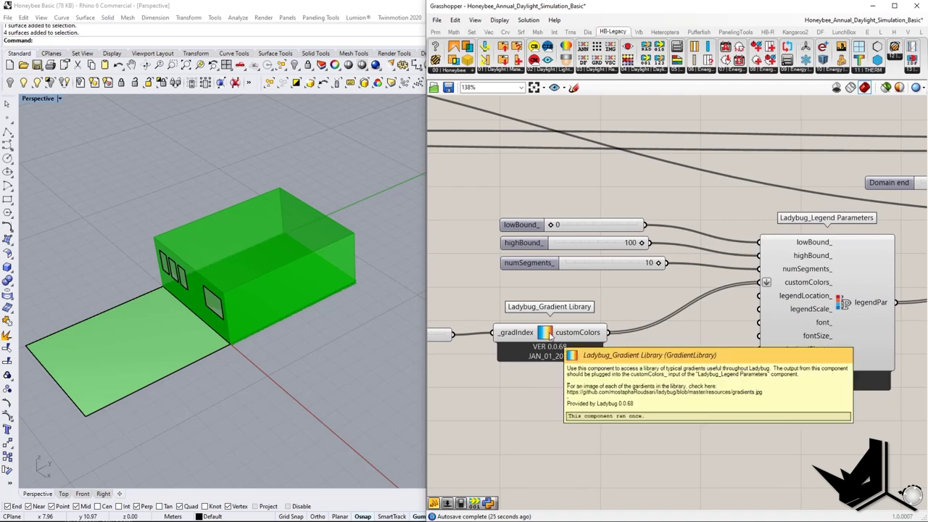
right_drag(550, 335, 711, 347)
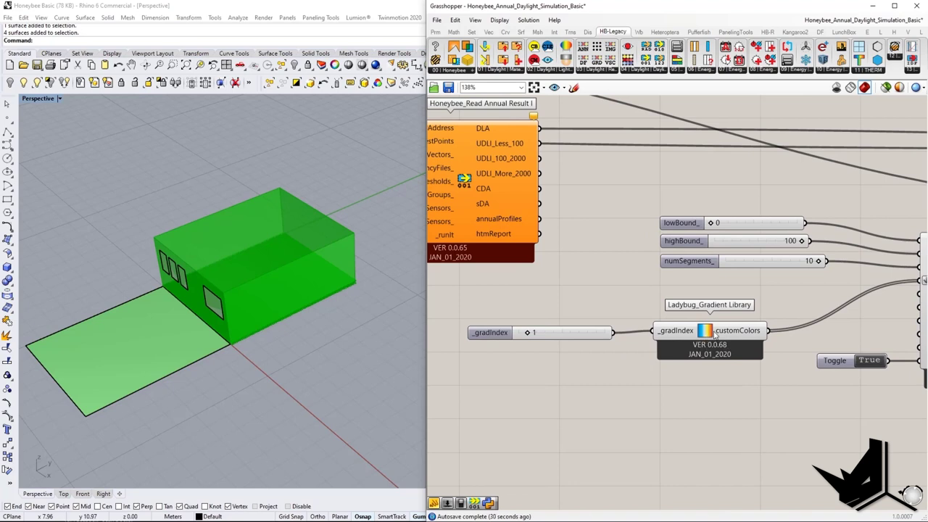
mouse_move(696, 330)
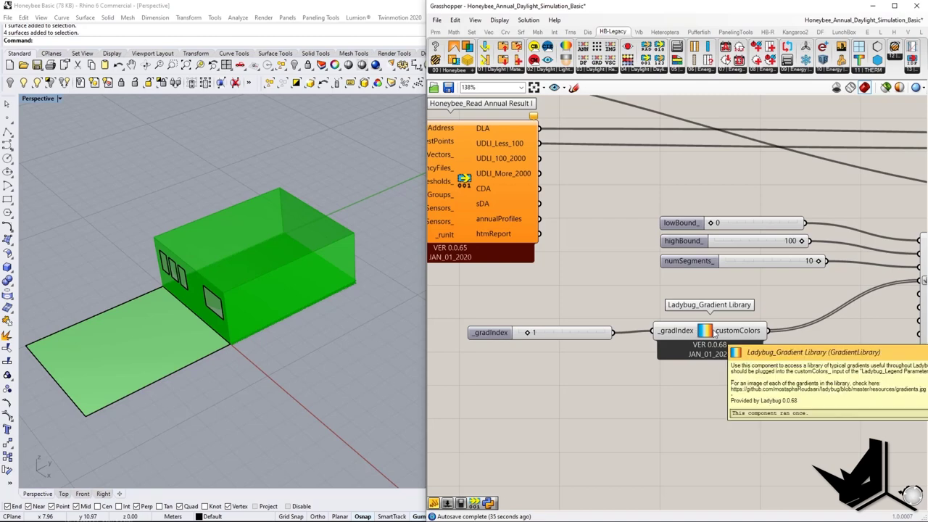
right_drag(751, 342, 736, 355)
right_drag(264, 260, 275, 301)
scroll(257, 299, up, 5)
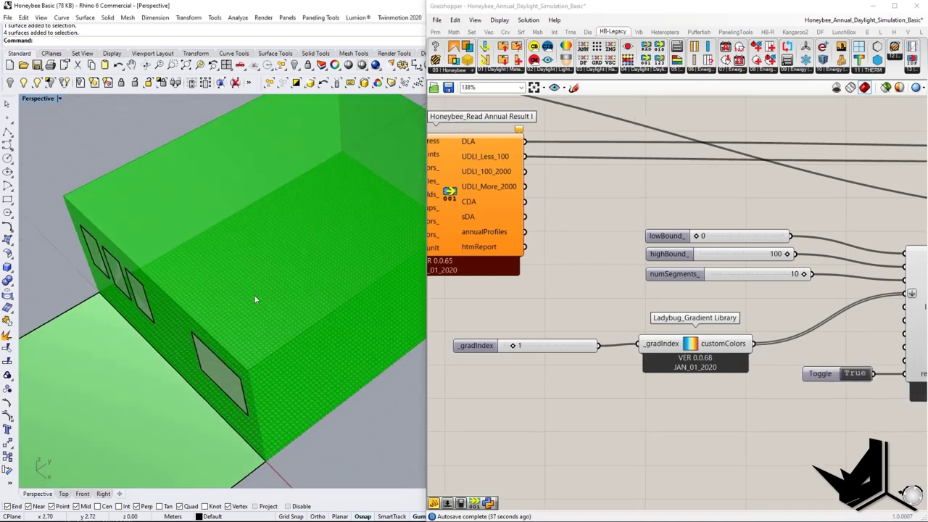
scroll(260, 302, down, 3)
Step: Follow customColors_ and legendPar to Ladybug_Recolor Mesh and examine its legend title, bake toggle and layer name inputs
right_drag(792, 377, 564, 369)
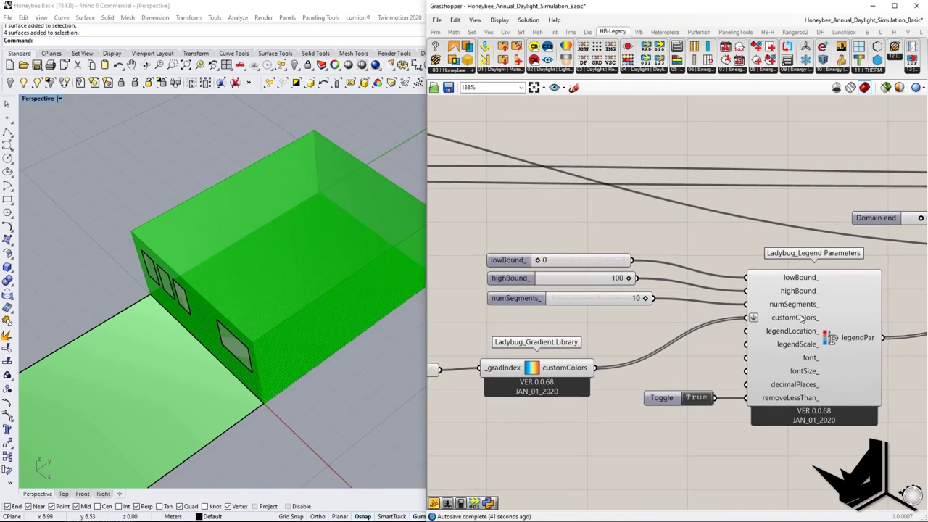
scroll(703, 353, down, 3)
scroll(705, 354, up, 3)
scroll(713, 359, down, 2)
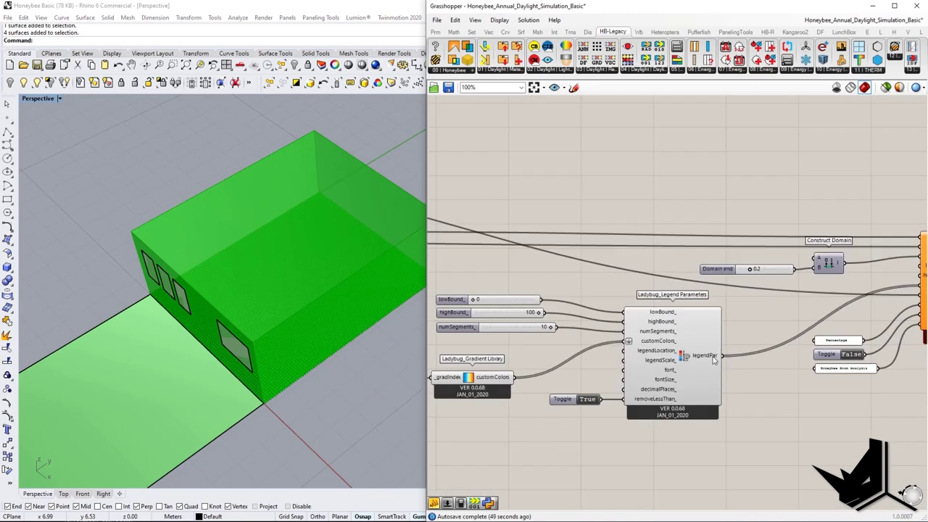
right_drag(831, 325, 658, 351)
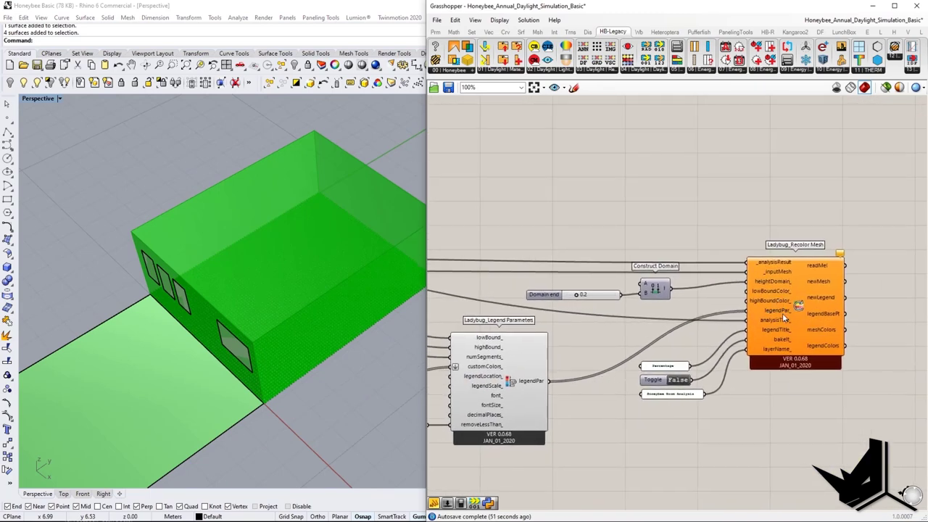
scroll(783, 313, up, 3)
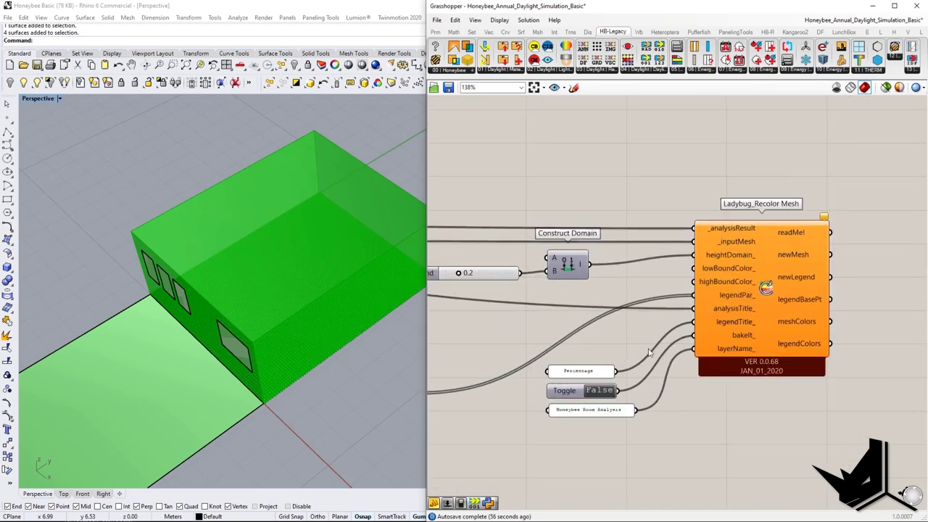
right_drag(603, 397, 603, 381)
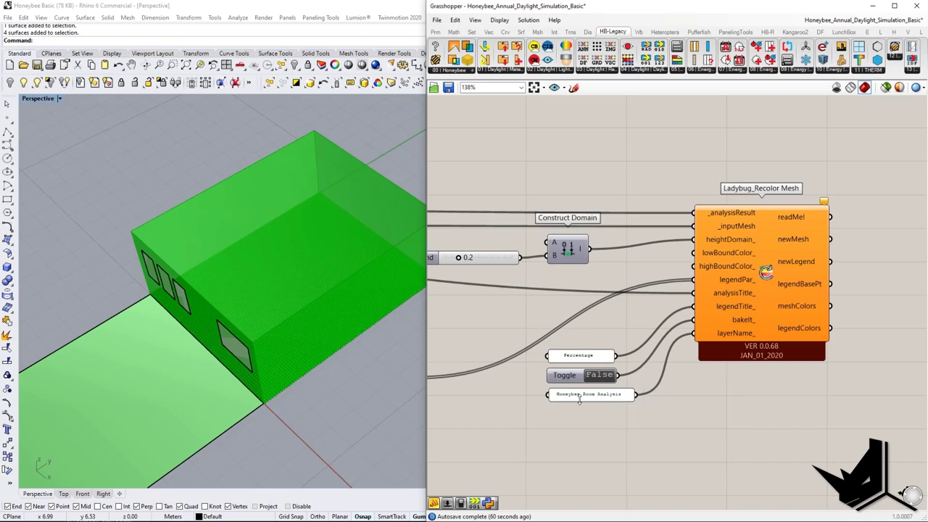
Step: Capture an overview of the whole definition and frame its three component groups with red rectangles
scroll(584, 396, up, 3)
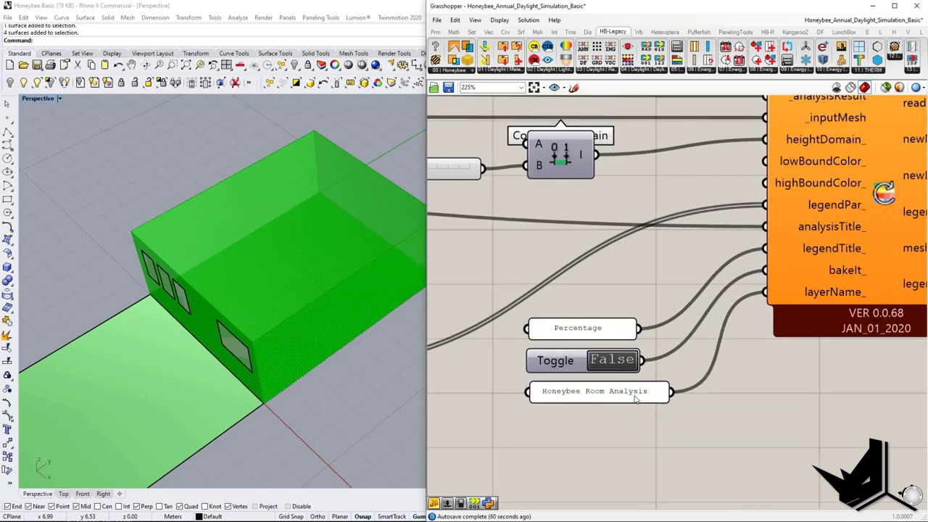
scroll(635, 398, down, 8)
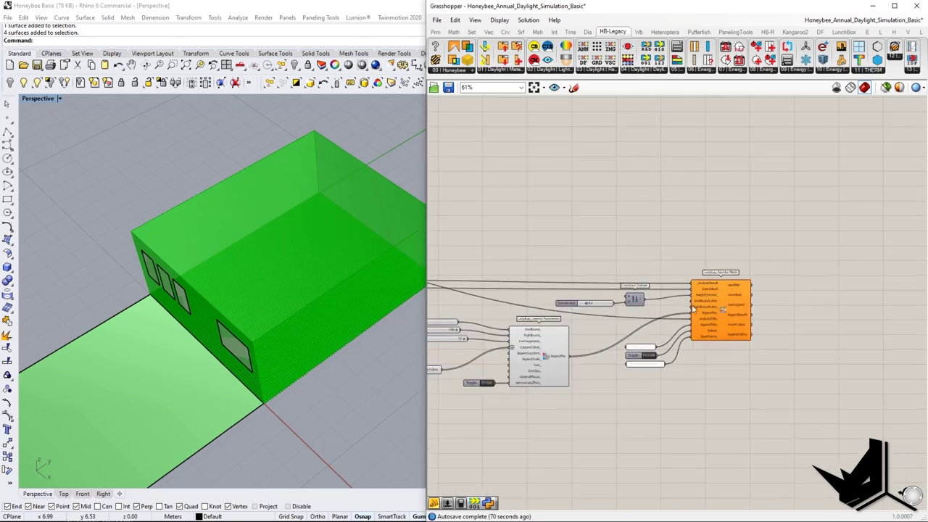
scroll(571, 324, down, 5)
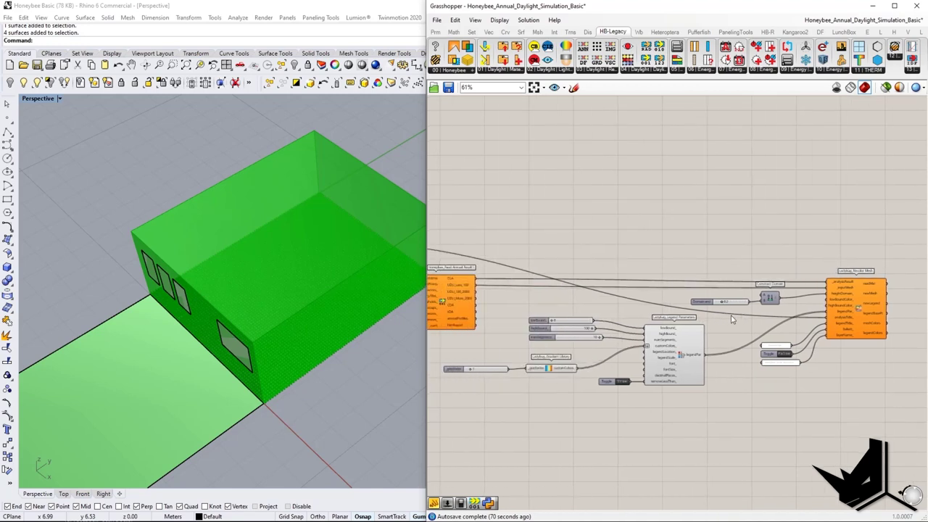
scroll(669, 305, down, 2)
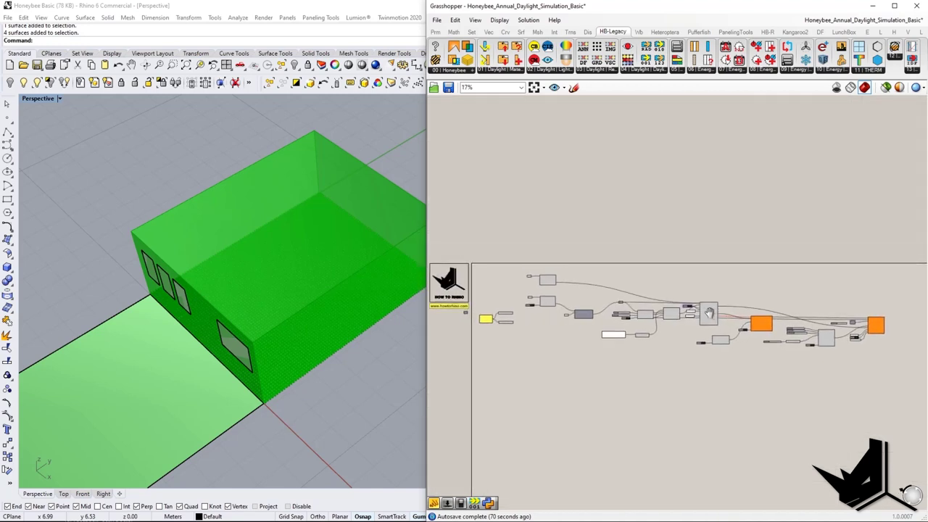
key(Print)
drag(422, 222, 911, 411)
click(912, 351)
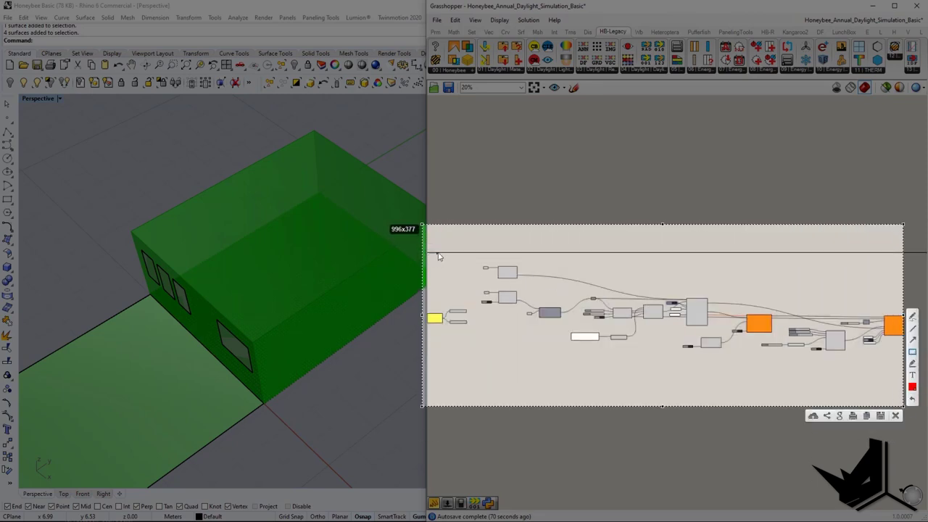
mouse_move(458, 248)
mouse_down()
mouse_move(602, 327)
mouse_move(585, 326)
mouse_up()
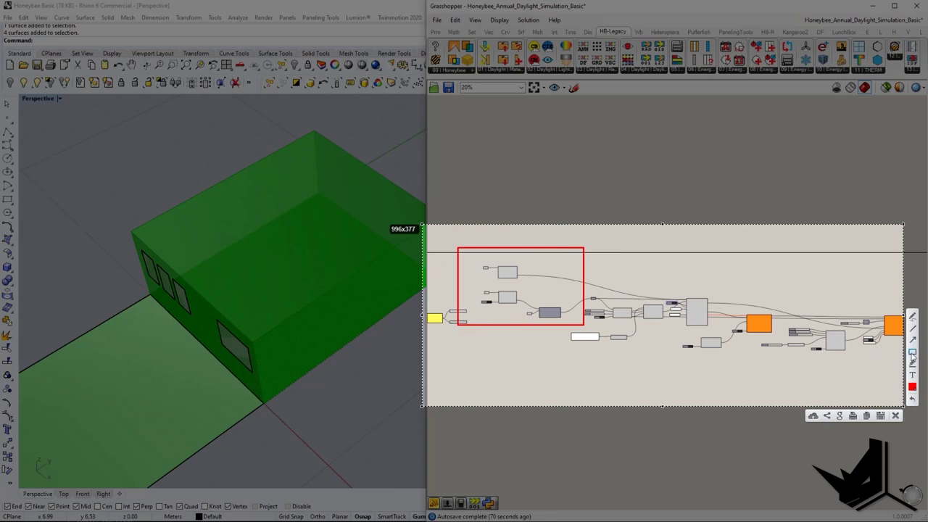
mouse_move(588, 274)
mouse_down()
mouse_move(675, 316)
mouse_move(703, 348)
mouse_move(718, 338)
mouse_up()
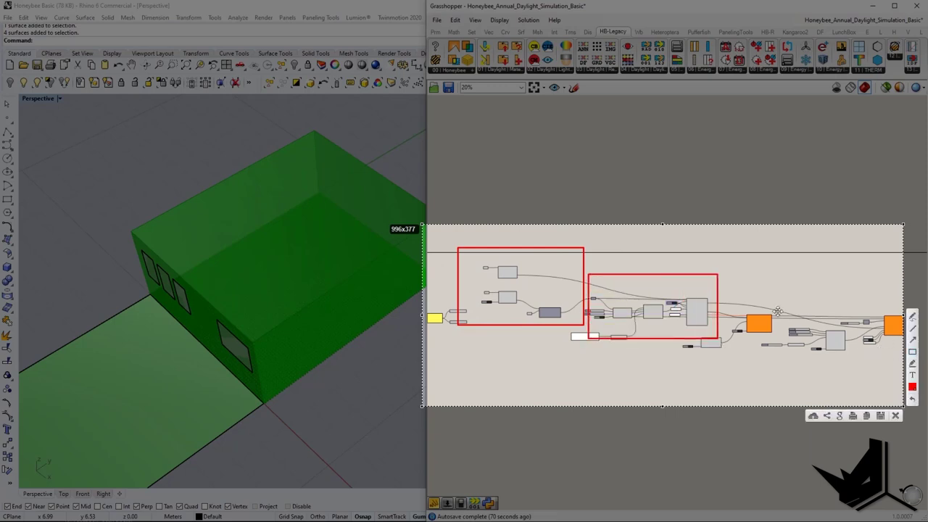
mouse_move(731, 297)
mouse_down()
mouse_move(829, 356)
mouse_move(906, 373)
mouse_move(903, 365)
mouse_up()
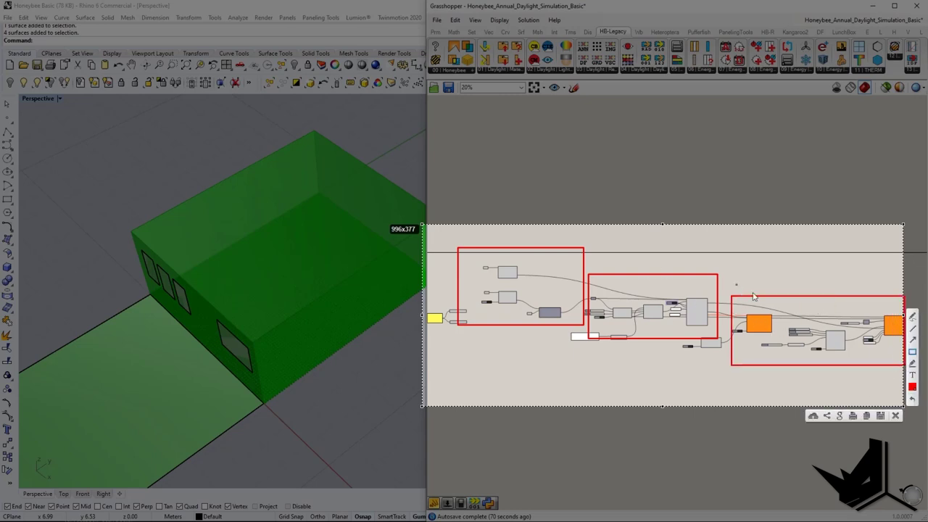
Step: Number the framed groups 1, 2 and 3, circle the simulation toggle in group 2, and dismiss the capture
click(913, 317)
drag(540, 235, 550, 238)
mouse_move(664, 258)
mouse_down()
mouse_move(667, 266)
mouse_move(687, 266)
mouse_up()
mouse_move(812, 279)
mouse_down()
mouse_move(820, 286)
mouse_move(810, 292)
mouse_up()
mouse_move(677, 297)
mouse_down()
mouse_move(664, 303)
mouse_move(674, 311)
mouse_move(680, 301)
mouse_up()
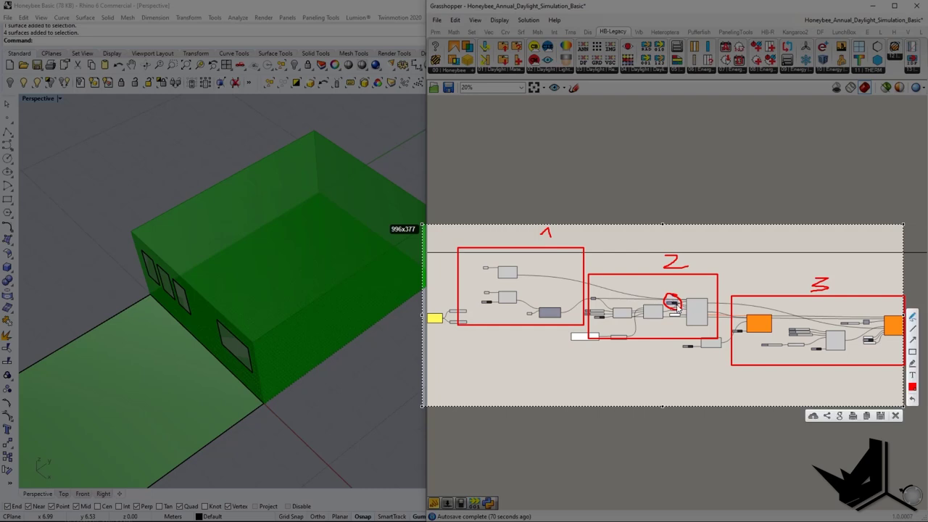
key(Escape)
Step: Set the toggle feeding _writeRad and runRad_ of Honeybee_Run Daylight Simulation to True to run the analysis
scroll(674, 303, up, 10)
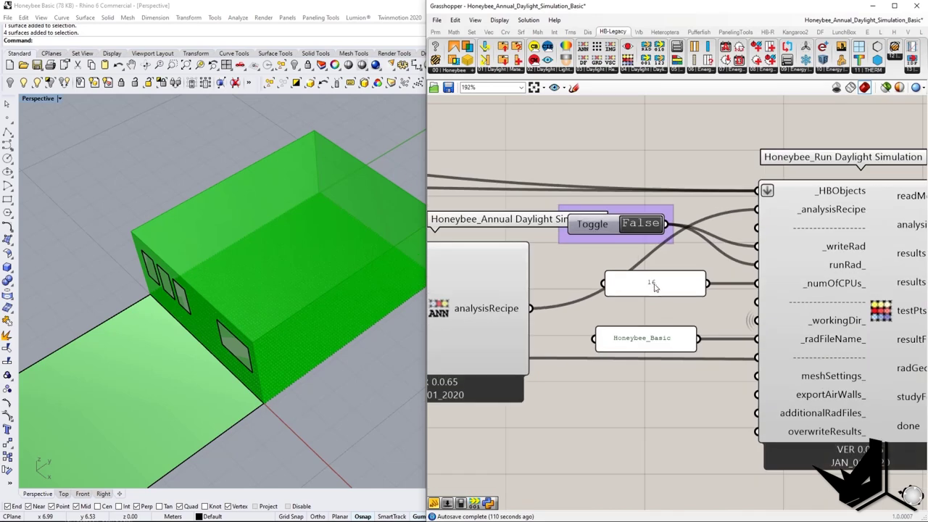
scroll(656, 290, down, 6)
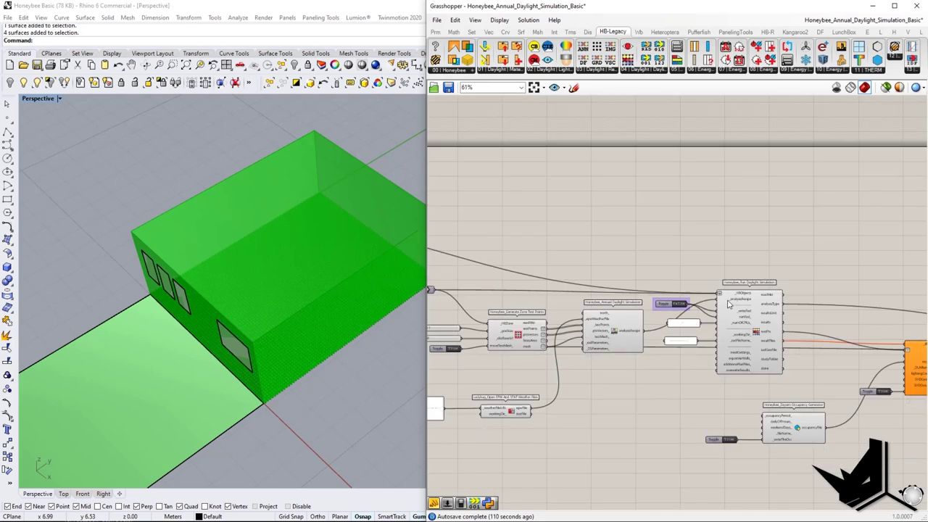
scroll(707, 310, up, 2)
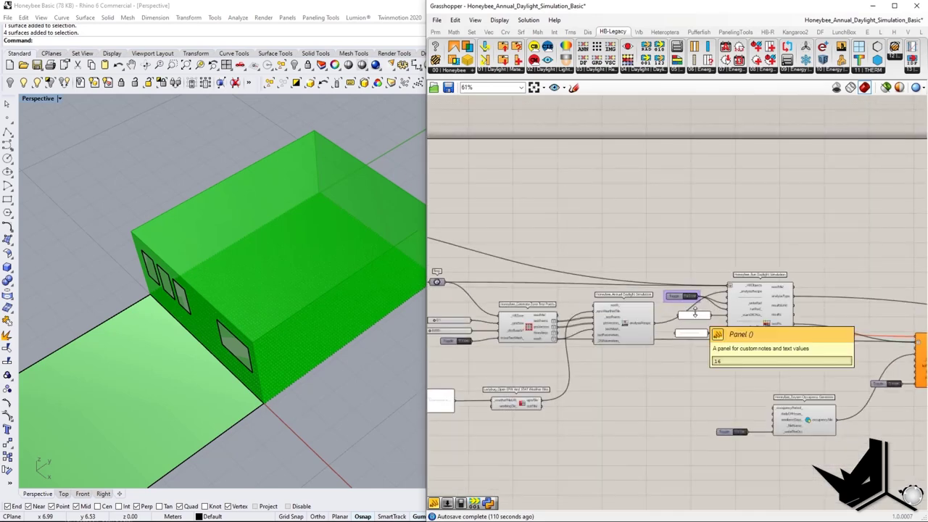
scroll(693, 313, up, 3)
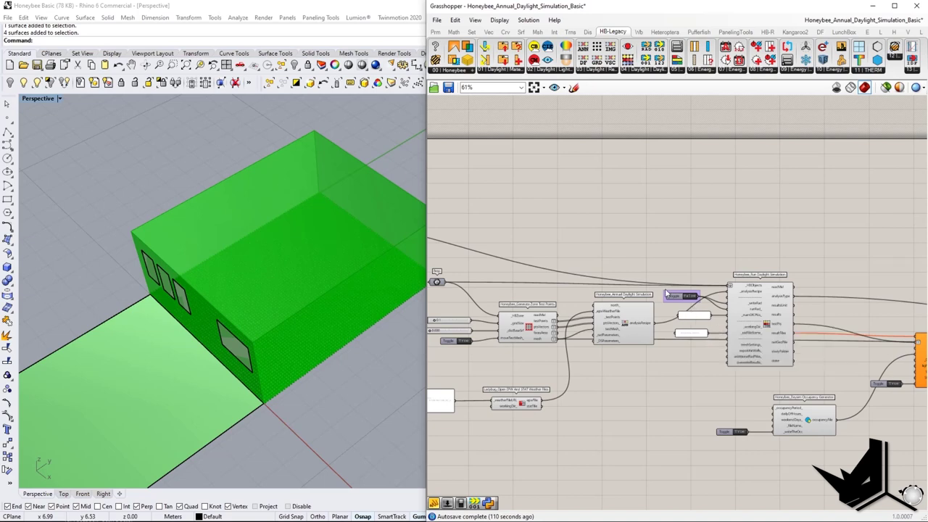
scroll(693, 313, down, 2)
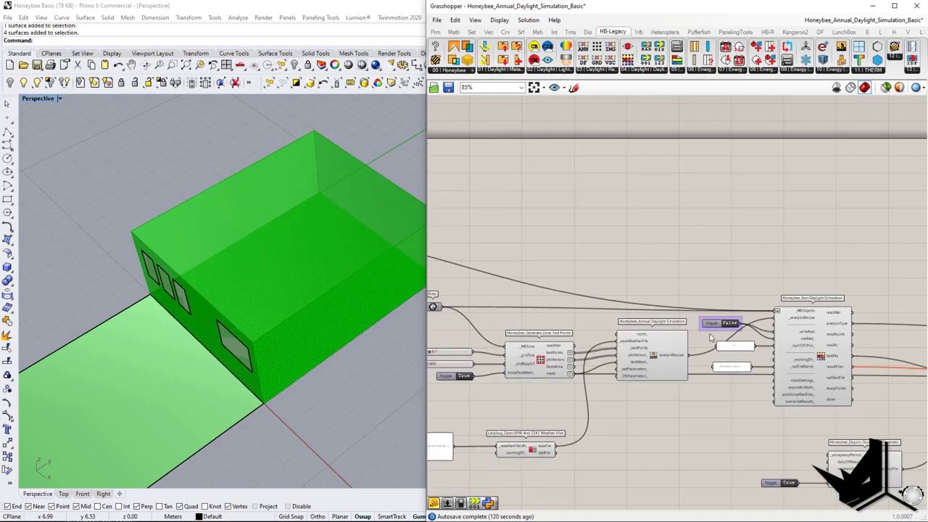
scroll(707, 332, up, 3)
double_click(743, 320)
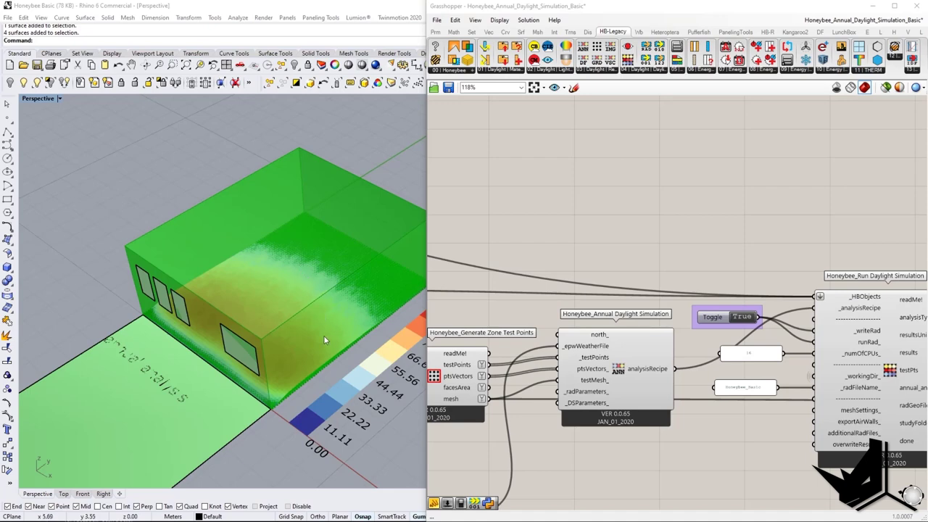
Step: Turn off the preview of the room's Brep parameter and of the Honeybee_Masses2Zones component
shift+right_drag(324, 340, 217, 303)
right_drag(628, 276, 786, 254)
scroll(786, 256, down, 6)
scroll(598, 250, up, 4)
right_drag(595, 253, 801, 277)
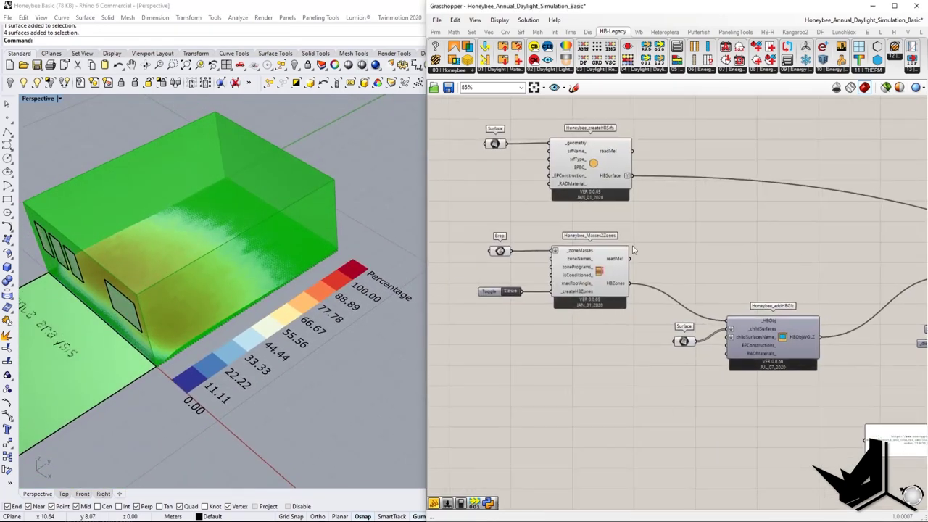
click(500, 251)
right_click(500, 252)
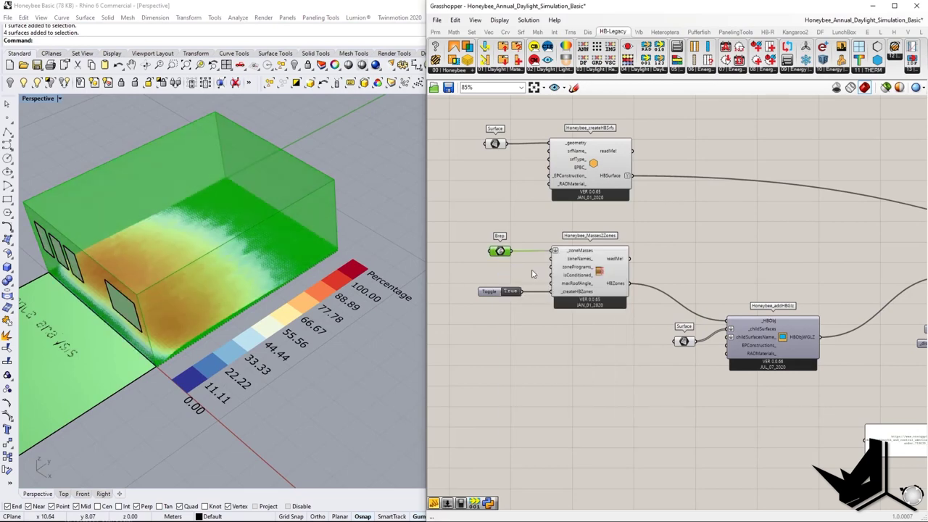
click(535, 271)
right_click(598, 261)
middle_click(604, 259)
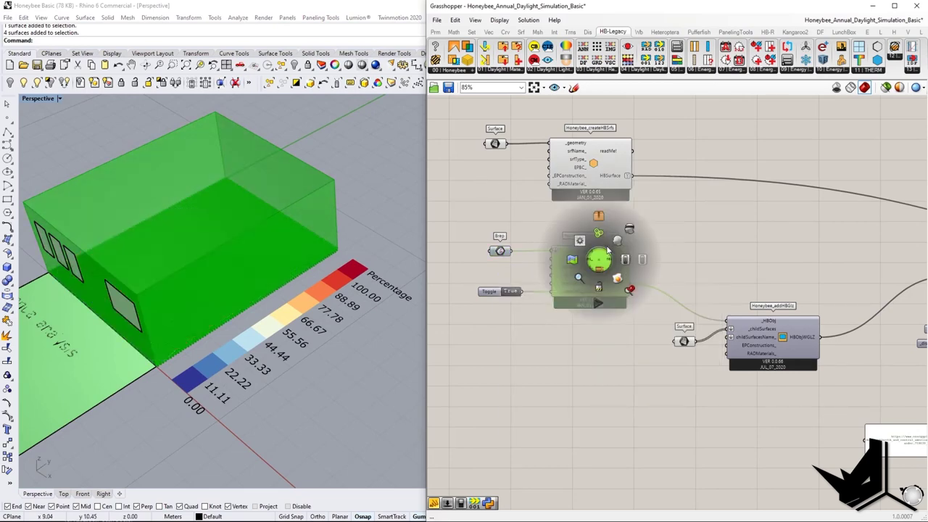
Step: Capture the uncovered result mesh and mark its red high-daylight area near the windows with a freehand line
right_drag(160, 339, 267, 350)
scroll(294, 349, down, 6)
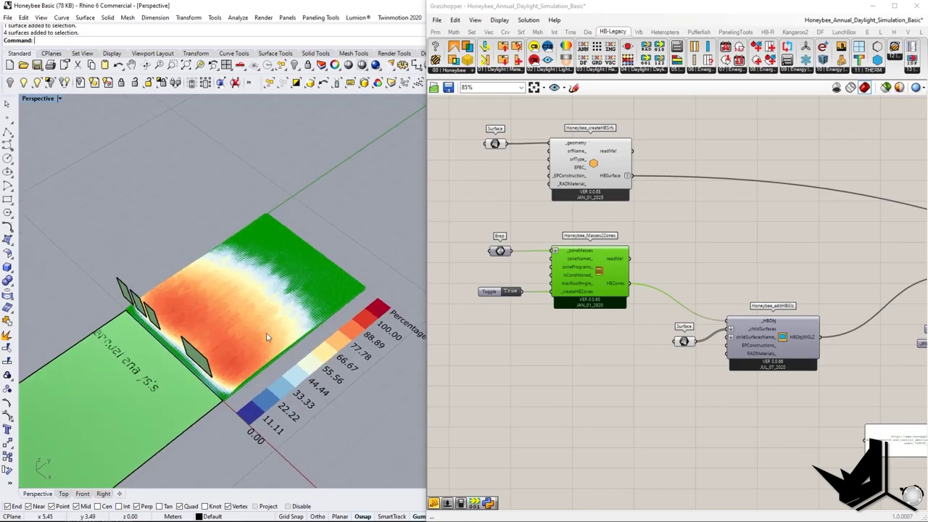
key(Print)
mouse_move(85, 187)
mouse_down()
mouse_move(348, 396)
mouse_move(382, 437)
mouse_up()
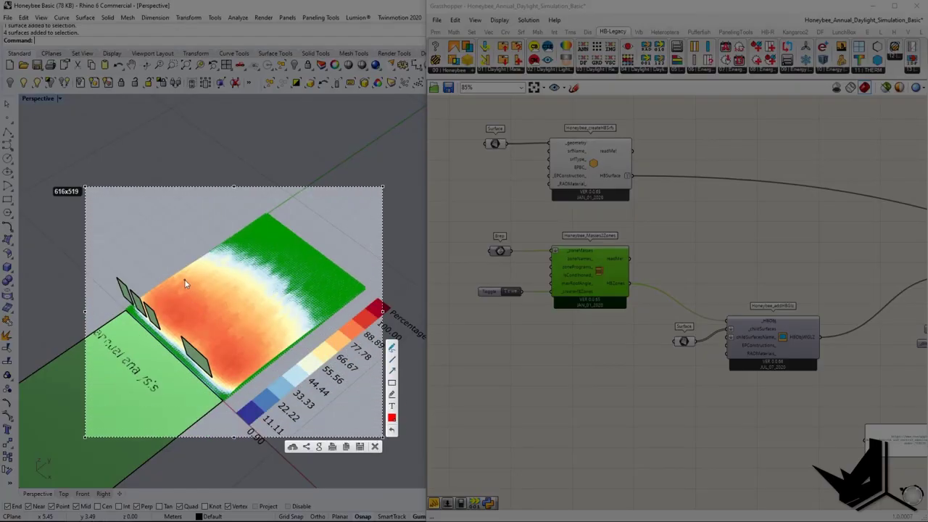
drag(184, 279, 159, 288)
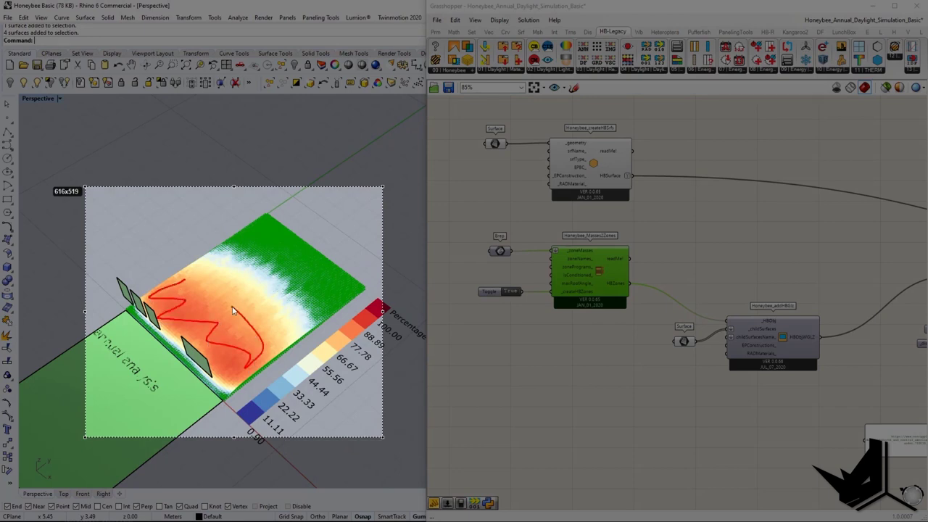
Step: Draw rays of light entering through the windows and outline the green area at the rear of the floor
mouse_move(98, 291)
mouse_down()
mouse_move(166, 300)
mouse_move(165, 309)
mouse_up()
drag(115, 332, 180, 321)
drag(176, 375, 228, 355)
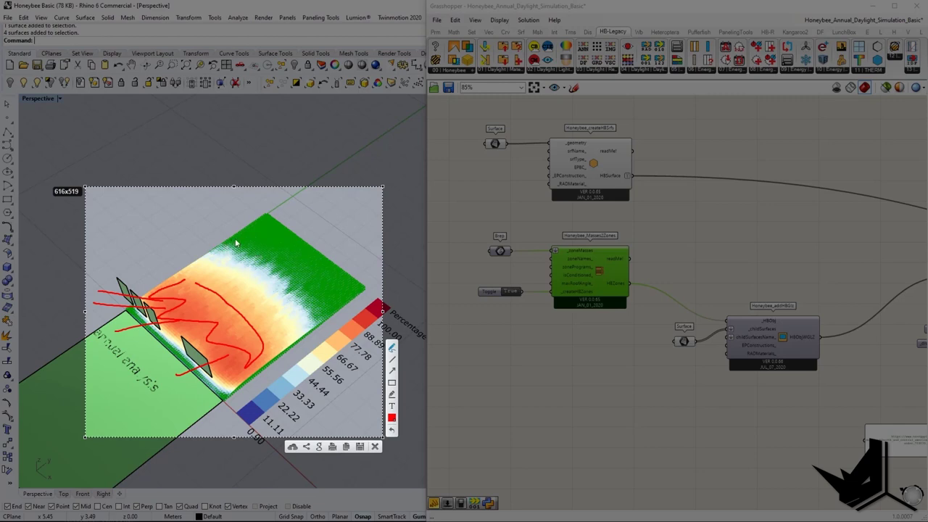
drag(219, 243, 248, 229)
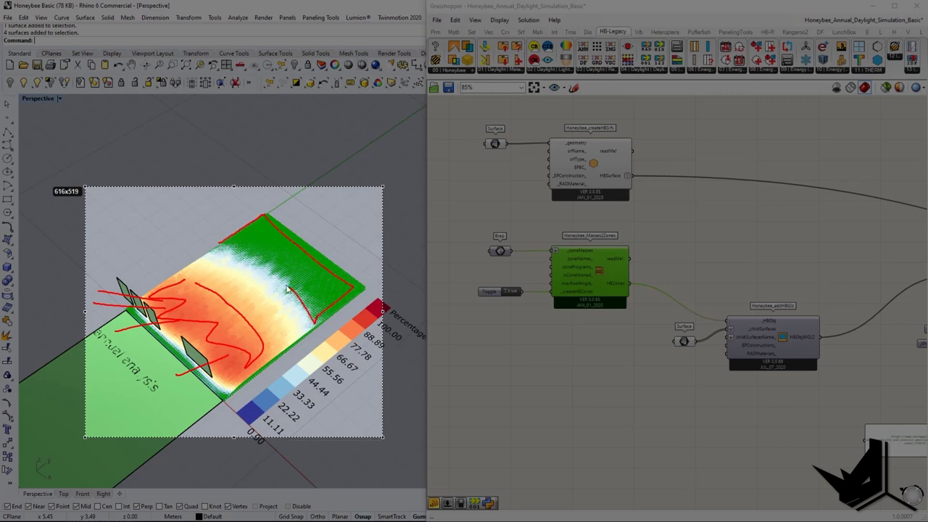
drag(218, 247, 242, 219)
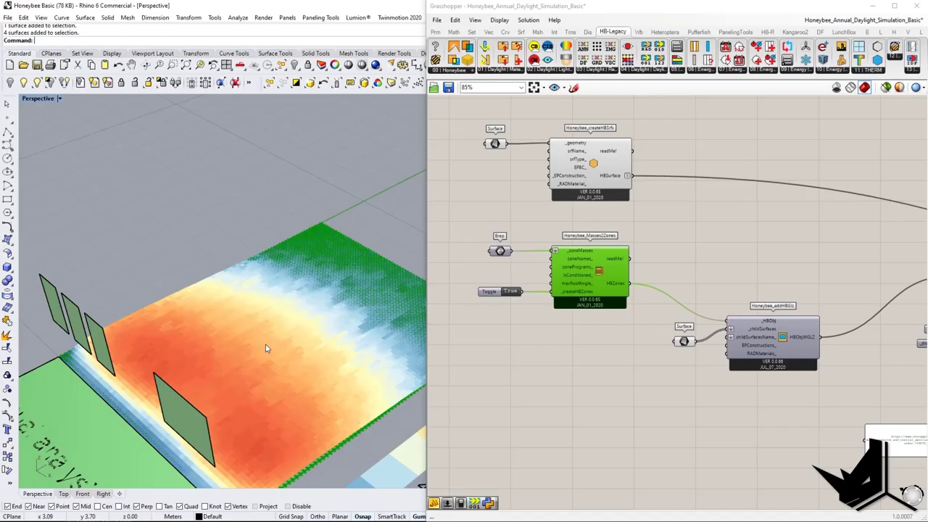
Step: Examine the colour gradient of the result mesh from the window wall to the rear of the room
scroll(273, 331, down, 6)
right_drag(273, 331, 272, 354)
scroll(242, 377, up, 6)
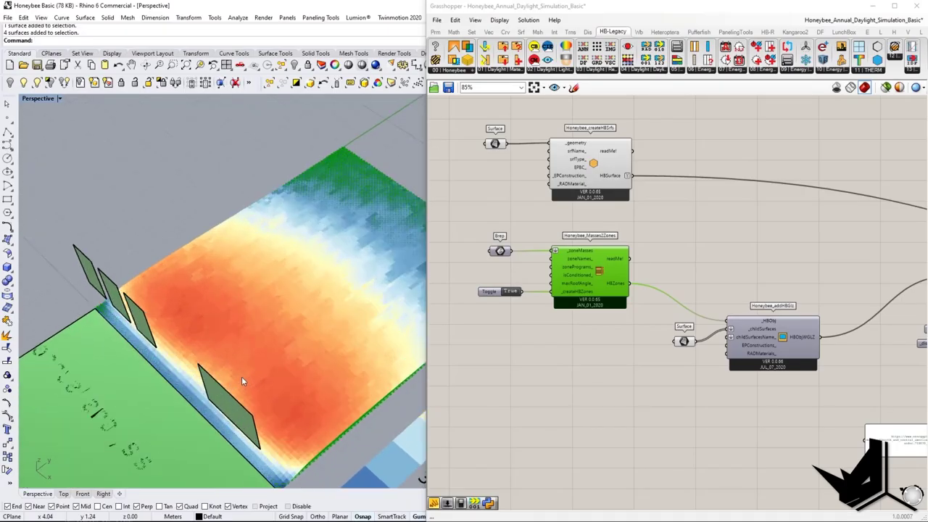
scroll(275, 310, up, 4)
scroll(270, 335, down, 2)
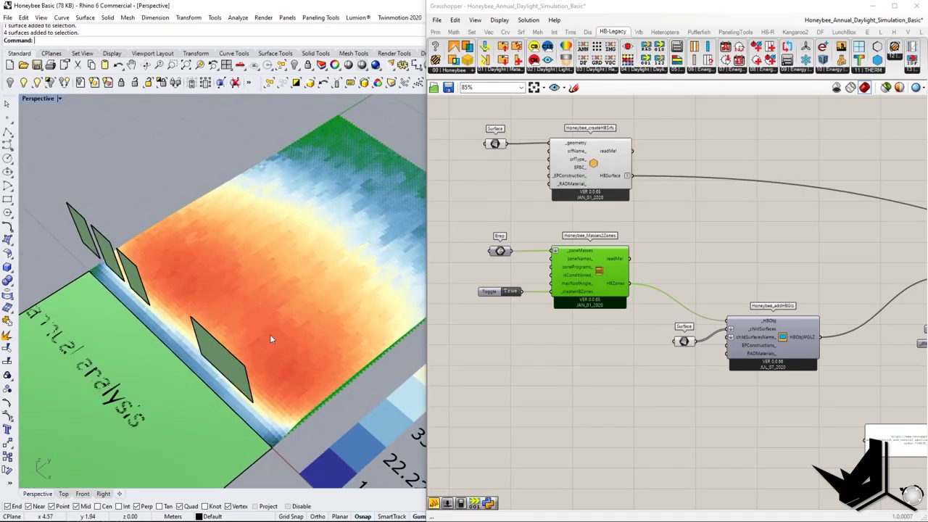
right_drag(270, 336, 236, 327)
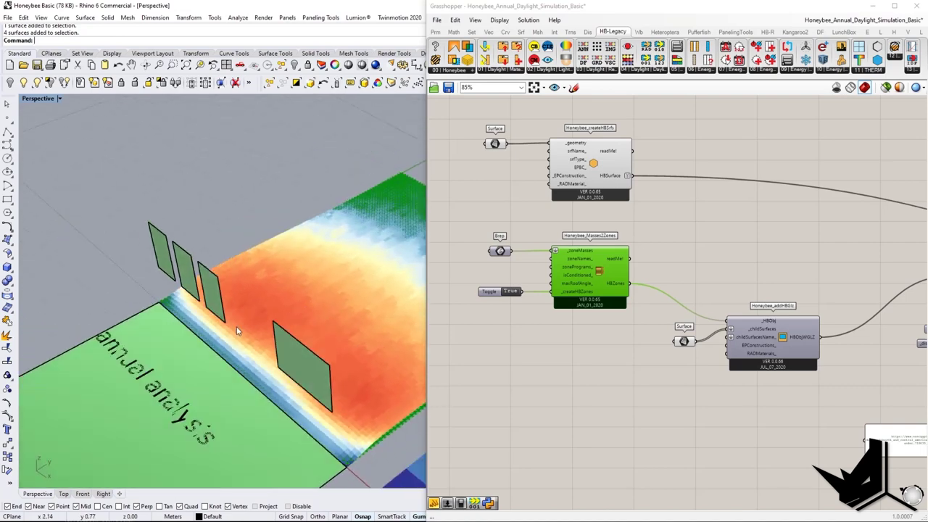
right_drag(312, 319, 277, 345)
scroll(333, 310, down, 5)
scroll(276, 346, up, 4)
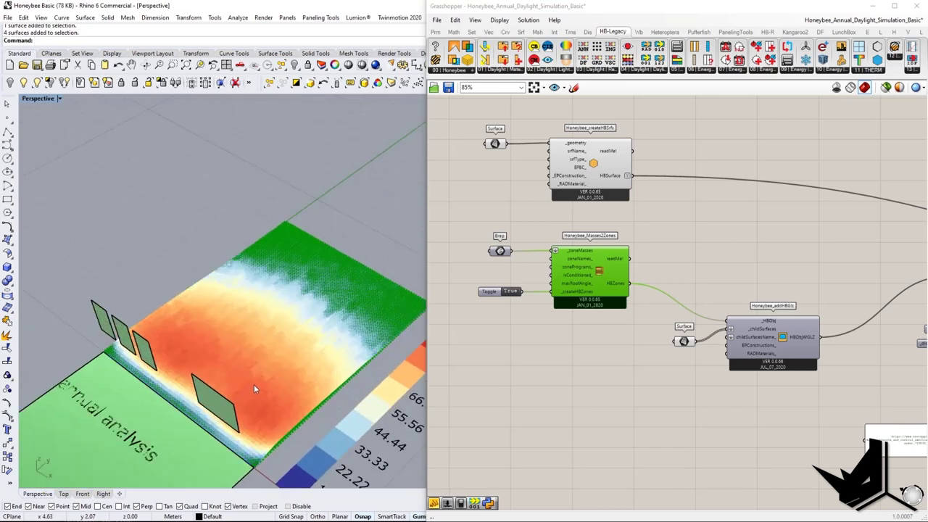
Step: Look over the Honeybee_Read Annual Result I section and compare it with the result mesh around the windows
scroll(693, 305, down, 4)
right_drag(814, 330, 584, 339)
scroll(775, 329, up, 3)
right_drag(784, 323, 692, 332)
scroll(182, 348, up, 4)
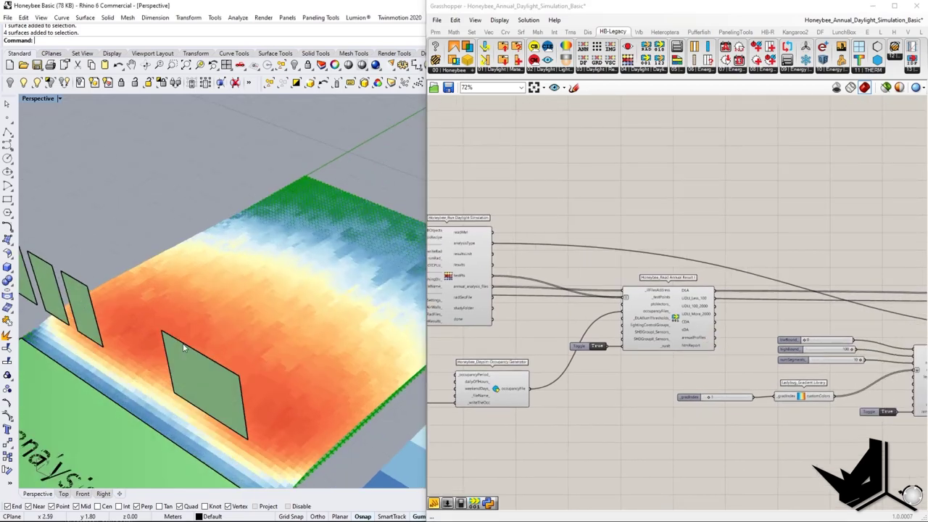
shift+right_drag(182, 348, 286, 354)
scroll(287, 354, down, 6)
shift+right_drag(348, 359, 291, 366)
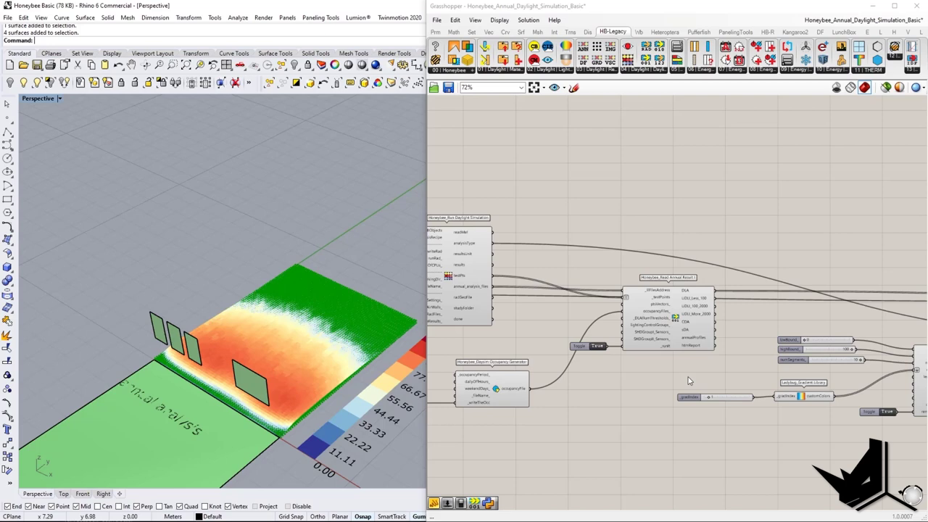
Step: Examine the legendTitle_, bakeIt_ and layerName_ inputs of Ladybug_Recolor Mesh alongside the coloured result mesh
right_drag(799, 365, 582, 340)
right_drag(860, 385, 674, 395)
scroll(731, 312, up, 2)
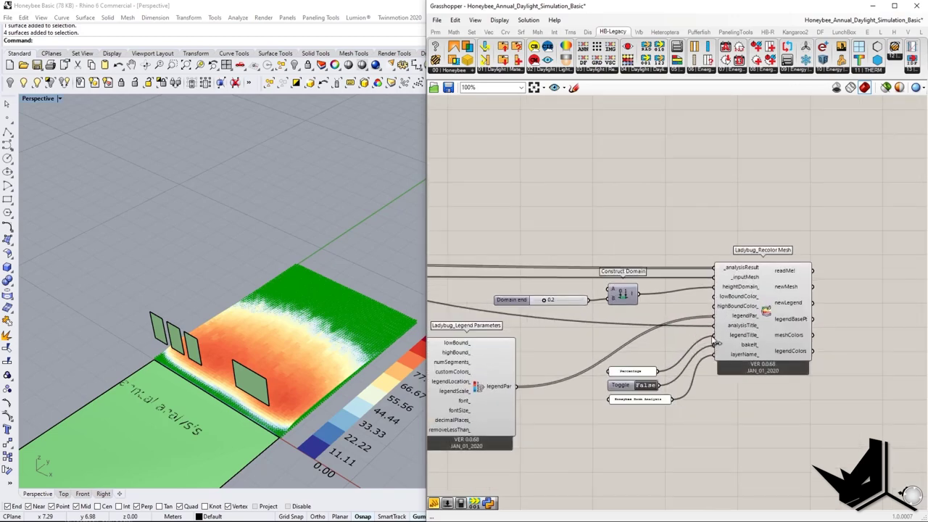
right_drag(277, 342, 309, 351)
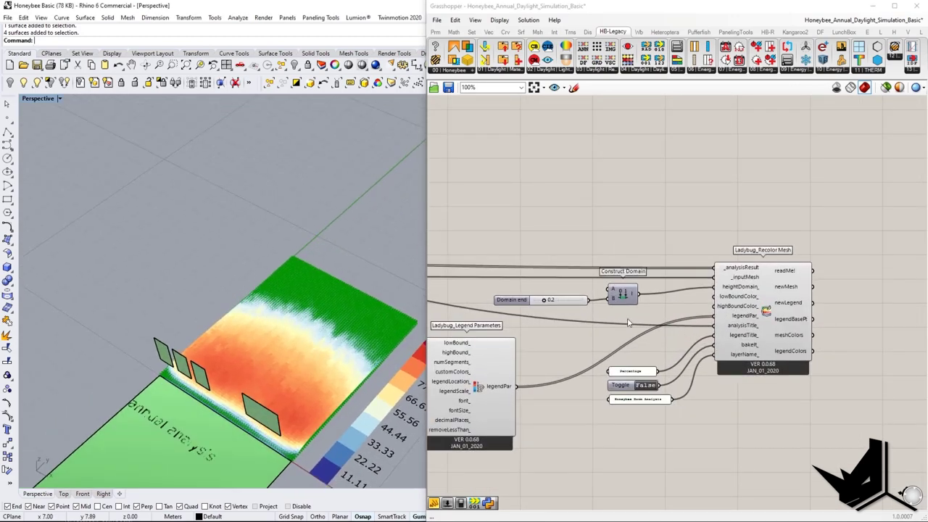
scroll(727, 393, up, 2)
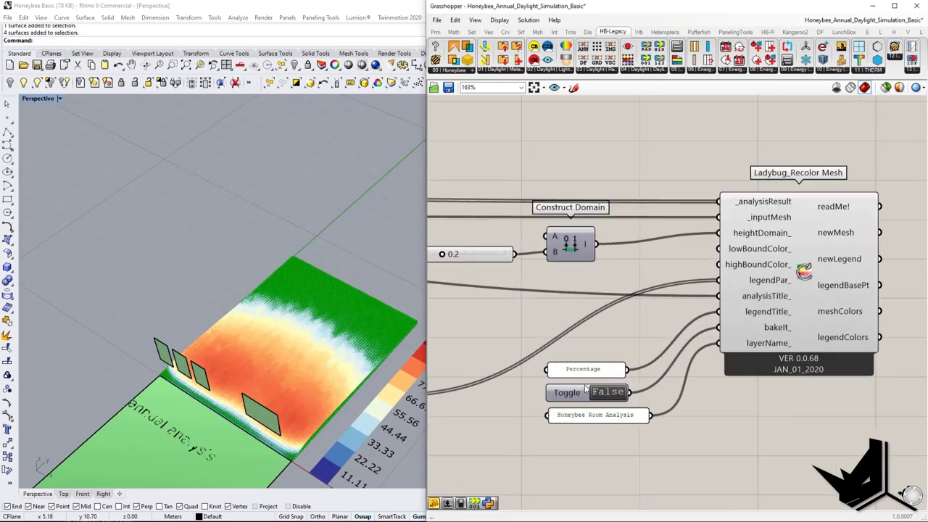
right_drag(303, 340, 297, 325)
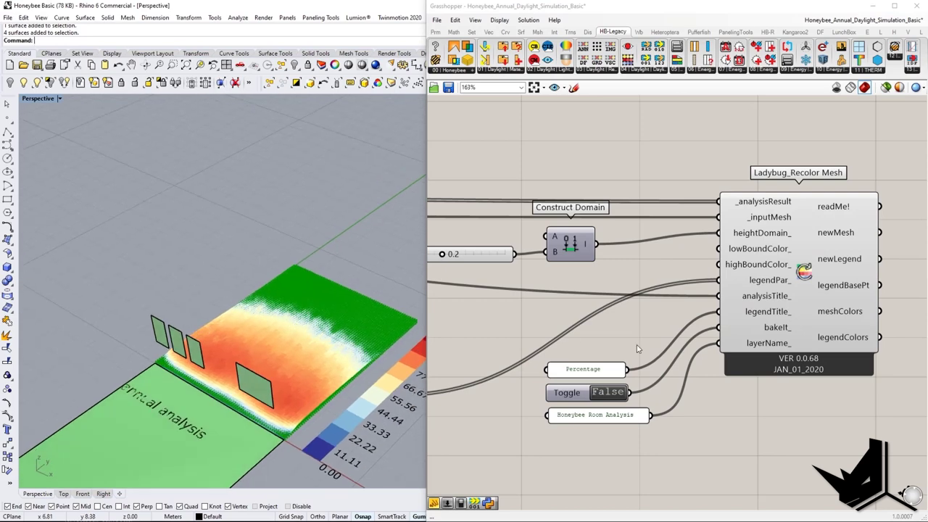
scroll(658, 356, up, 2)
scroll(660, 357, down, 2)
scroll(625, 336, down, 2)
right_drag(625, 336, 617, 342)
scroll(615, 386, up, 2)
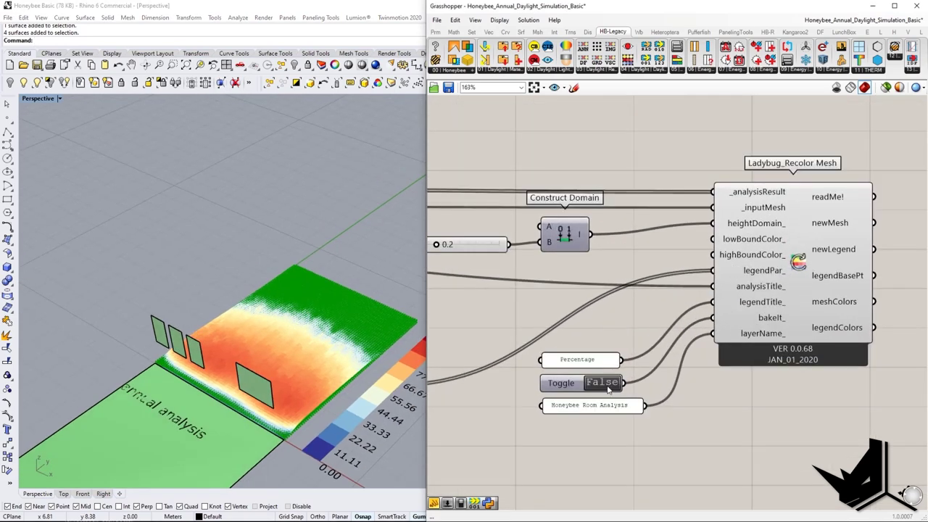
Step: Bake the recoloured result mesh and switch on the Honeybee Room Analysis layer in Rhino
click(602, 382)
click(873, 6)
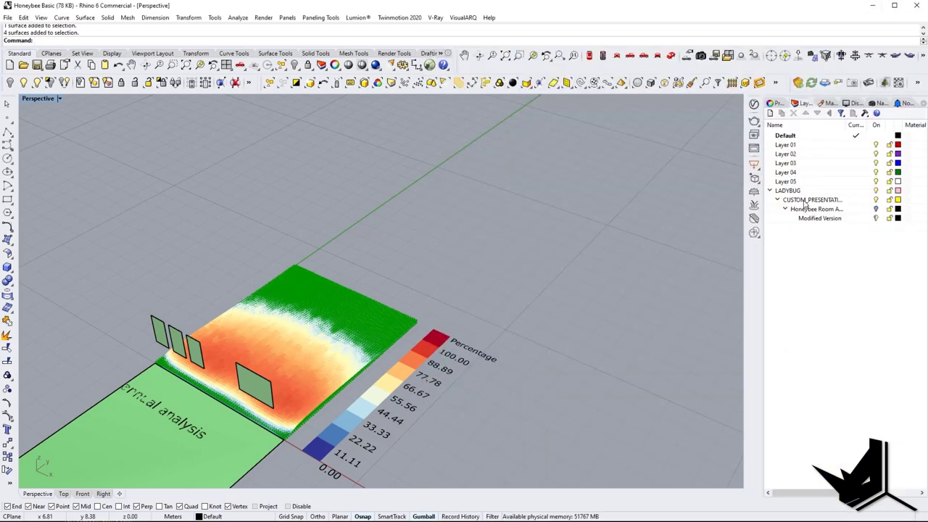
scroll(310, 255, down, 3)
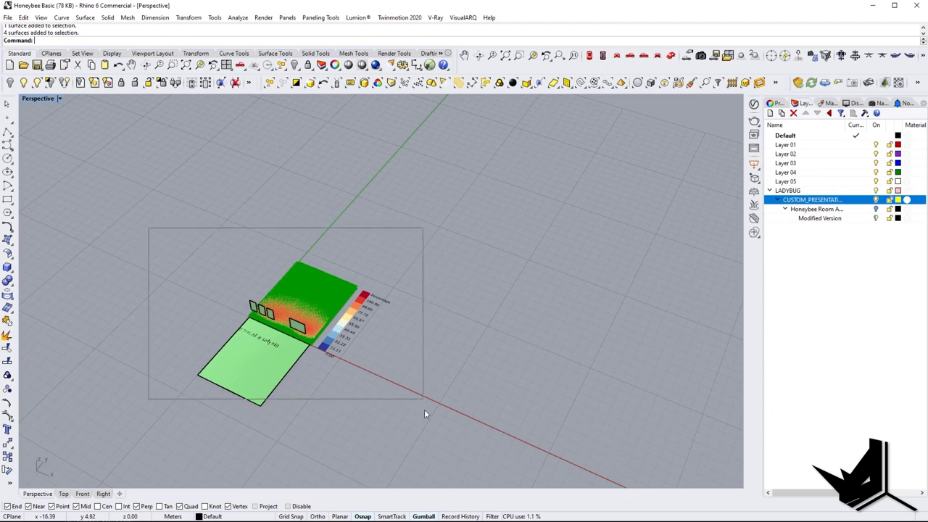
drag(425, 412, 425, 411)
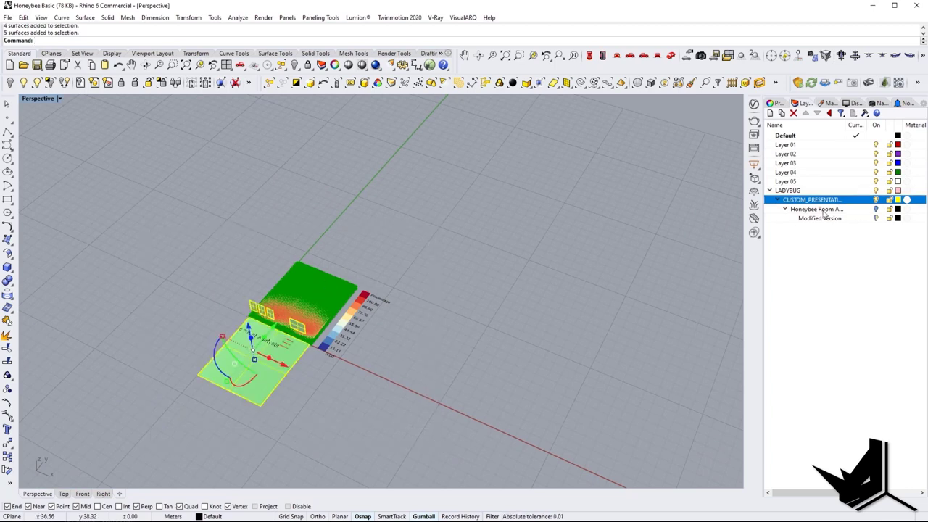
click(877, 210)
click(467, 295)
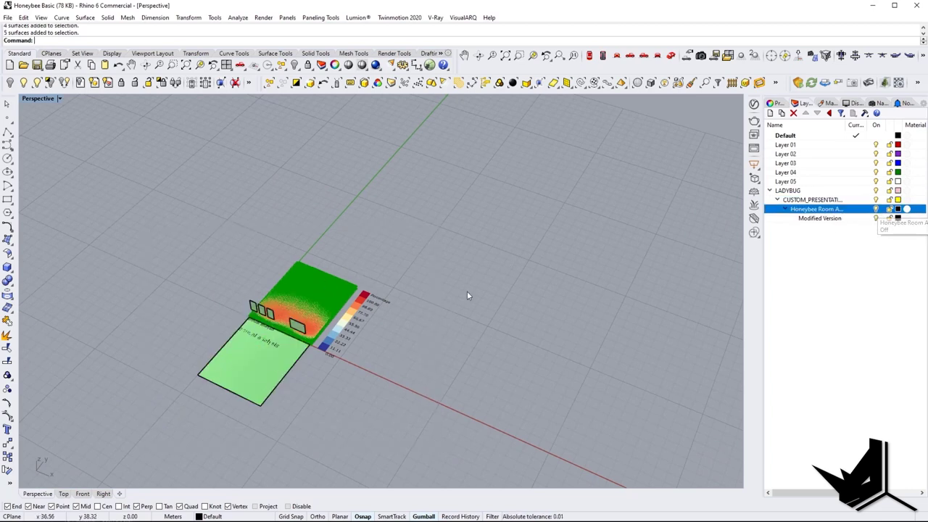
Step: Copy the baked result mesh, legend, text and window surfaces to an empty area away from the original model
drag(411, 441, 439, 449)
shift+right_drag(367, 362, 481, 373)
alt+drag(415, 356, 192, 263)
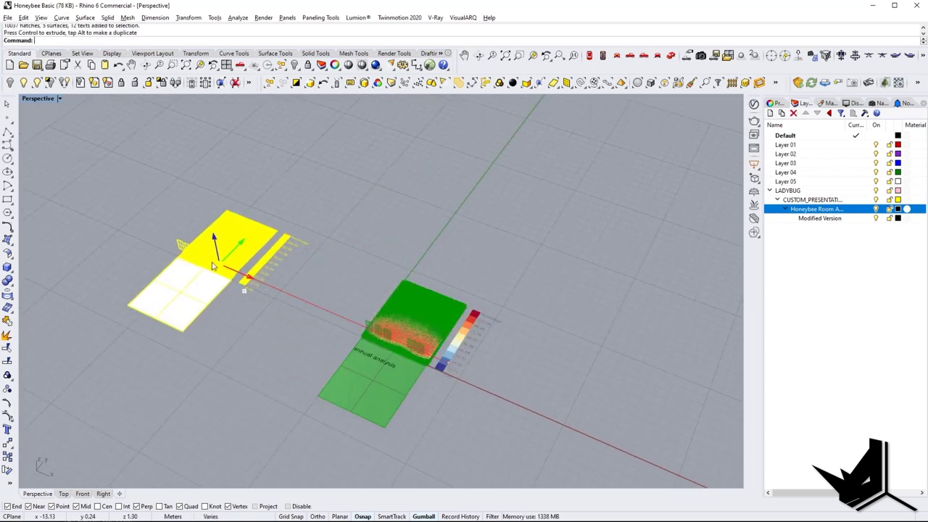
key(Escape)
Step: Copy the room box onto the copied results, aligning a window corner with the matching corner of the copied window
scroll(212, 247, up, 3)
scroll(227, 250, up, 5)
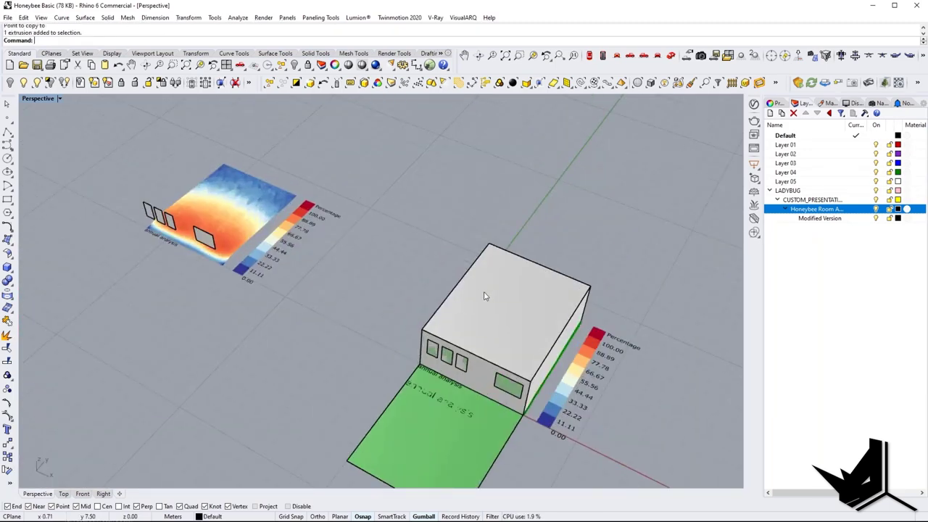
text(c)
key(Return)
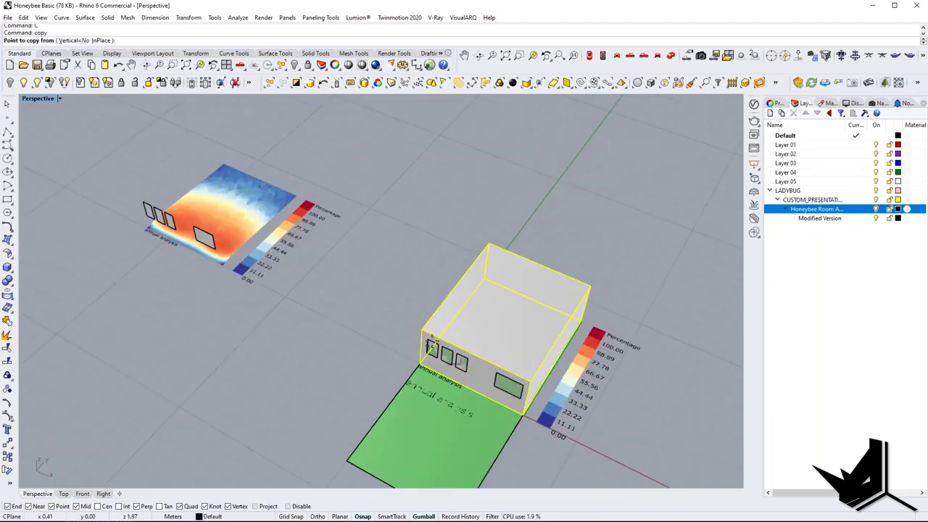
click(429, 340)
click(147, 203)
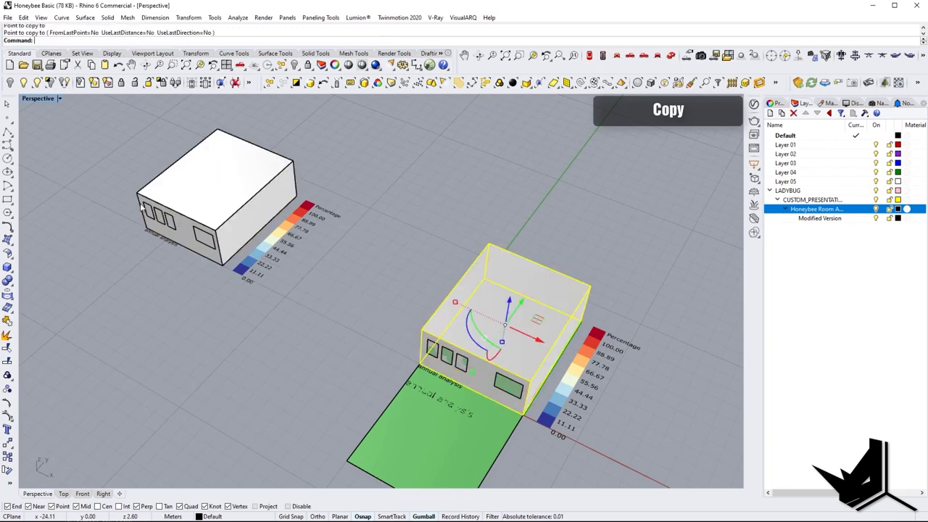
key(Return)
Step: Extract the wireframe of the copied room box with ExtractWireframe and delete the solid box
scroll(295, 265, up, 3)
scroll(295, 265, up, 2)
click(346, 252)
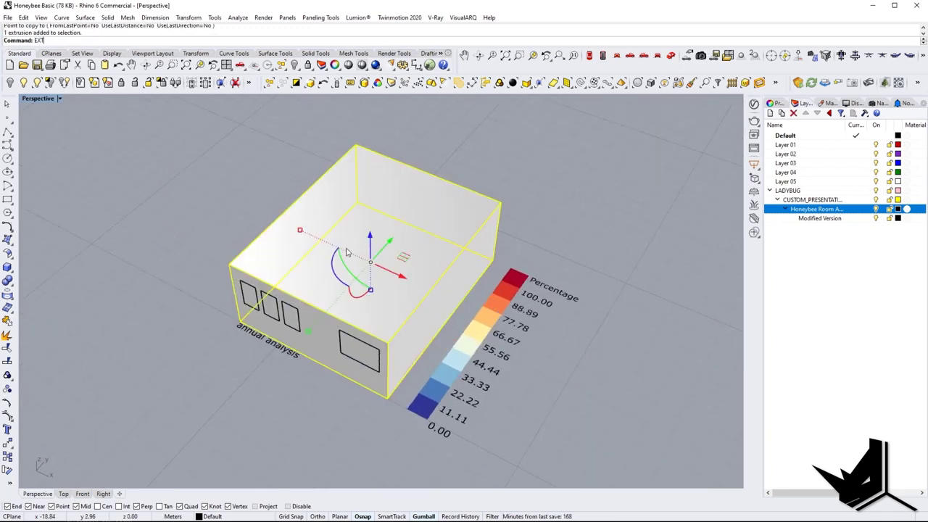
text(ExtractWireframe)
key(Return)
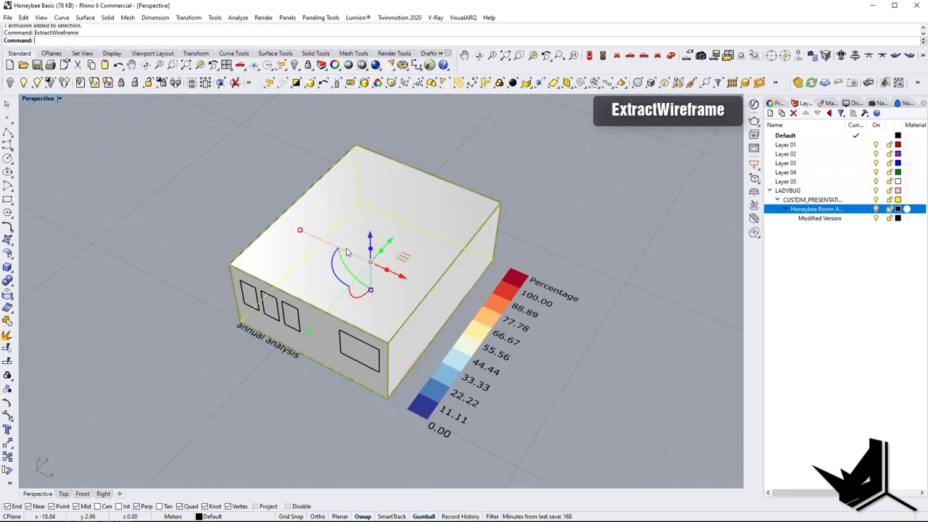
click(353, 228)
right_drag(326, 299, 297, 303)
Step: Replace the four window surfaces of the copied room with their border outlines and delete the surfaces
scroll(297, 305, up, 4)
click(296, 306)
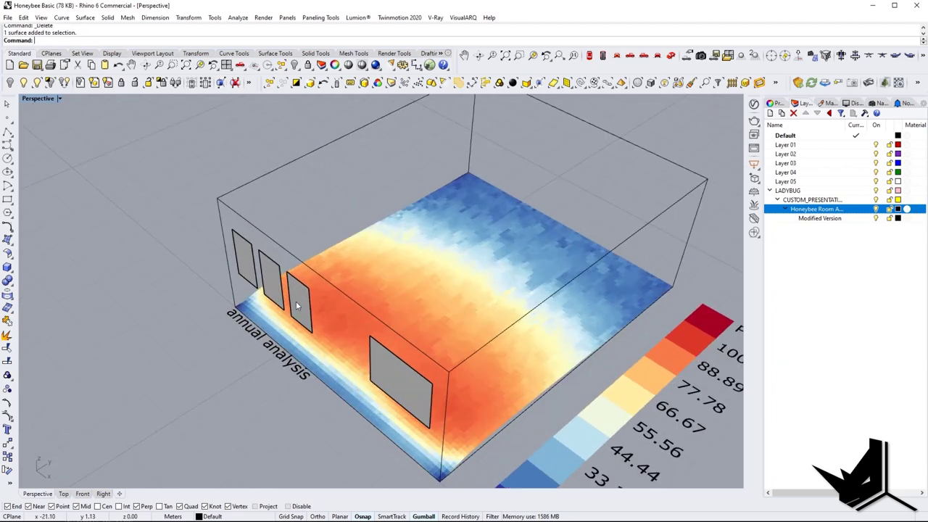
scroll(267, 273, up, 7)
shift+click(276, 280)
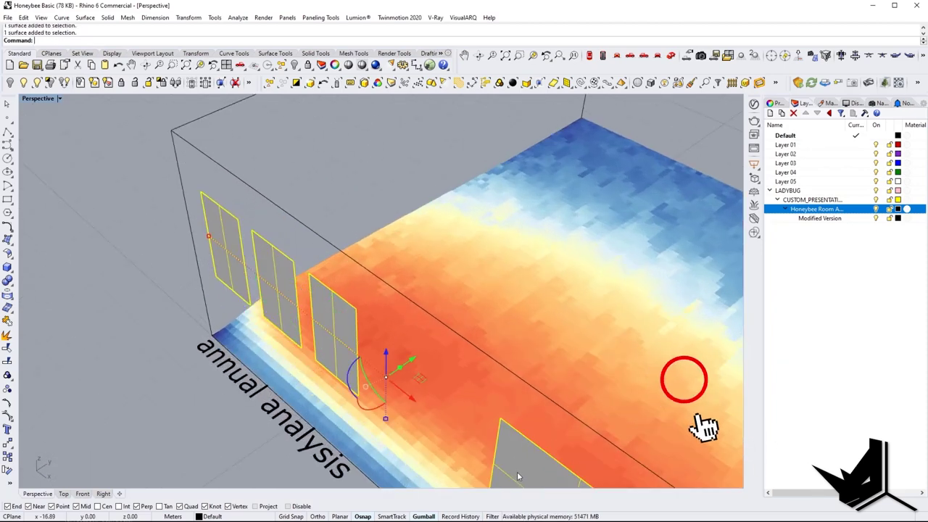
key(Delete)
scroll(317, 336, down, 5)
scroll(312, 342, up, 3)
scroll(312, 344, down, 3)
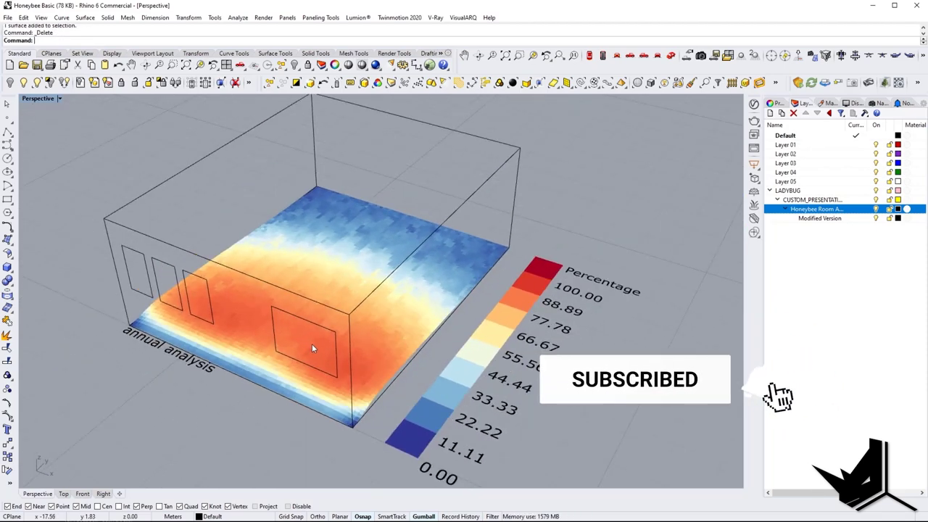
scroll(316, 341, down, 3)
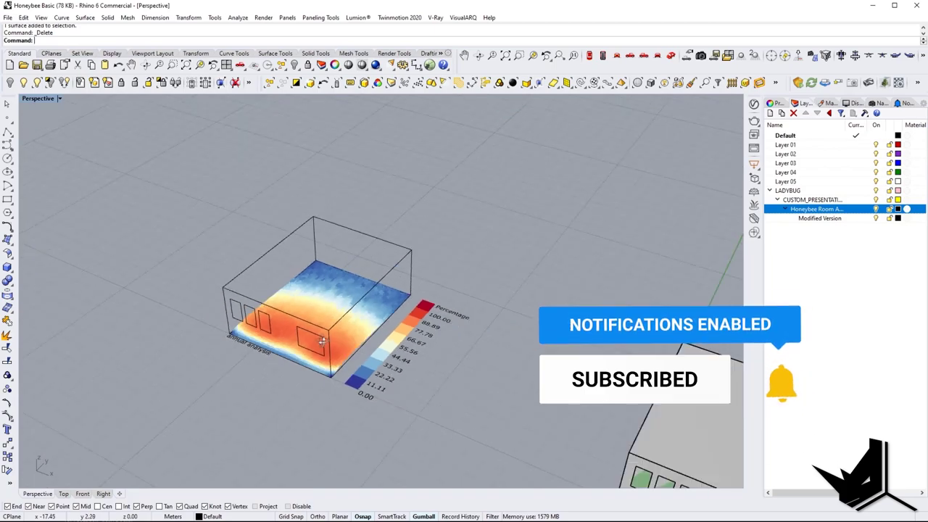
scroll(317, 348, up, 5)
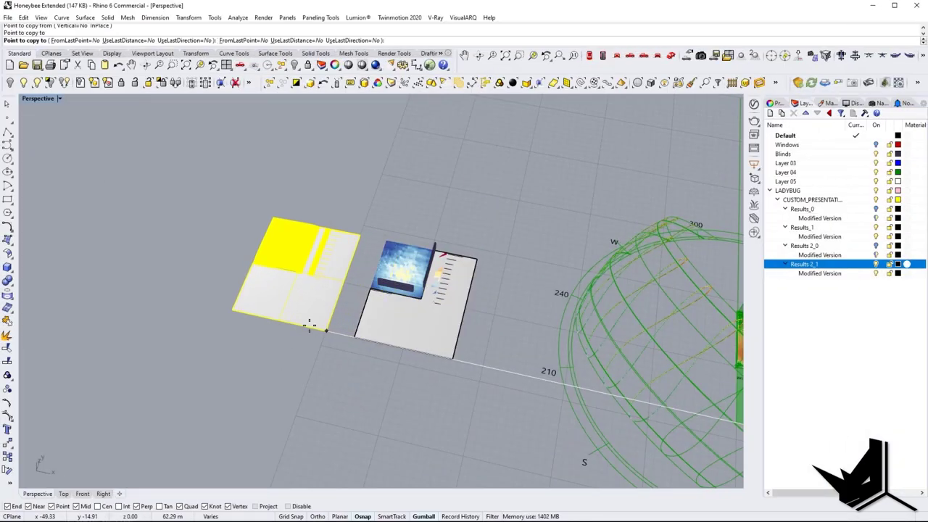
Step: In the Honeybee Extended file, replace the copied room box above the result mesh with its extracted wireframe
scroll(238, 266, up, 3)
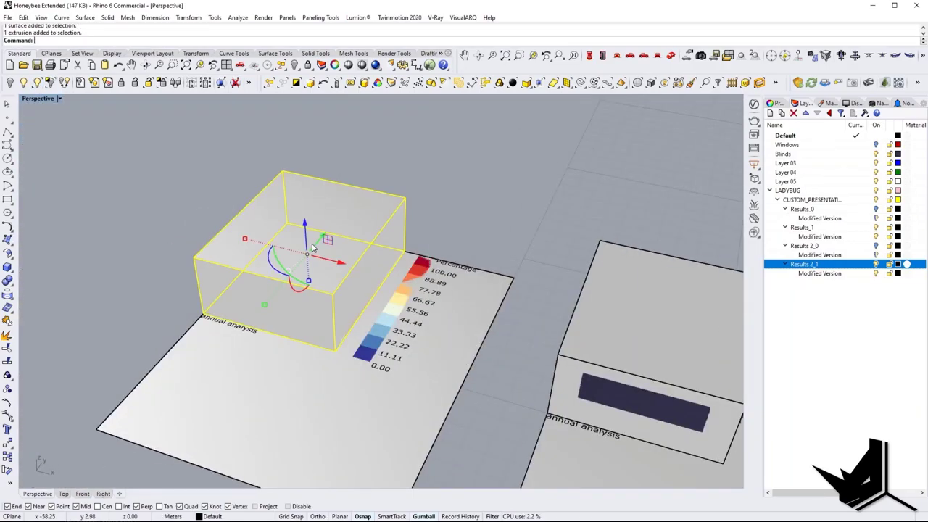
text(Extract)
key(Escape)
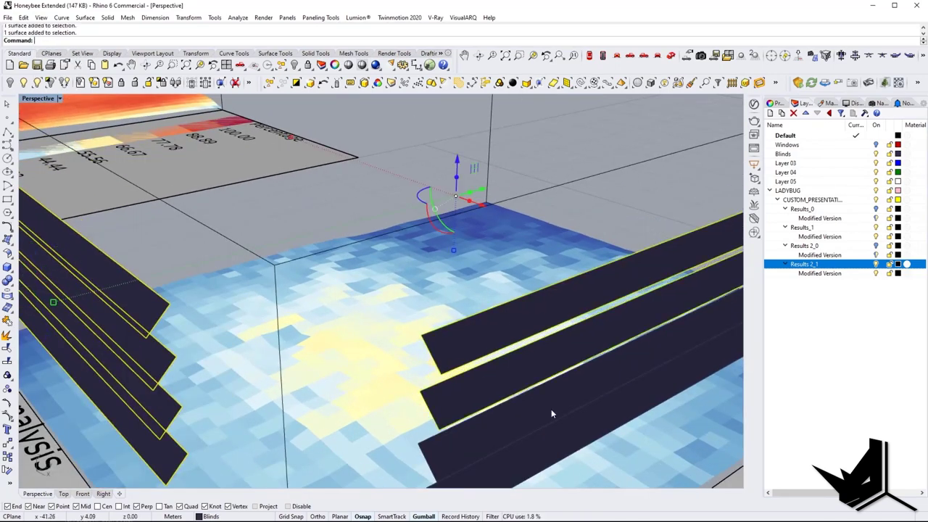
Step: Duplicate the borders of the copied room's blind surfaces with DupBorder and delete the surfaces
text(DupBorder)
key(Return)
key(Delete)
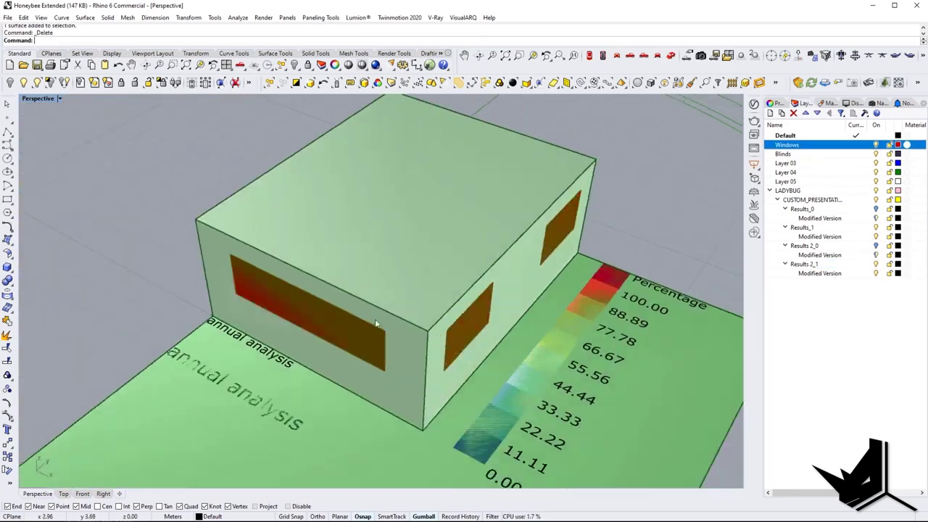
Step: Duplicate the borders of the room's red window surfaces on the Windows layer with DupBorder
click(376, 324)
text(DupBorder)
key(Return)
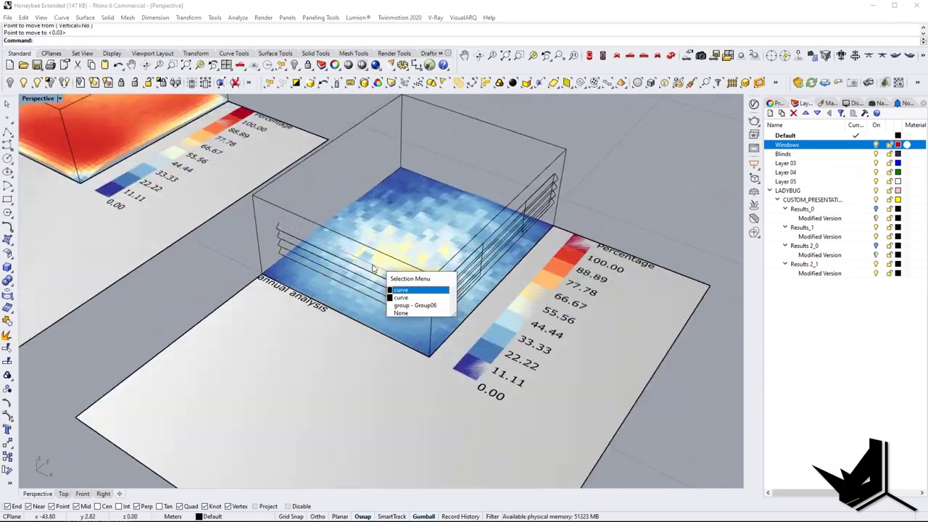
click(472, 248)
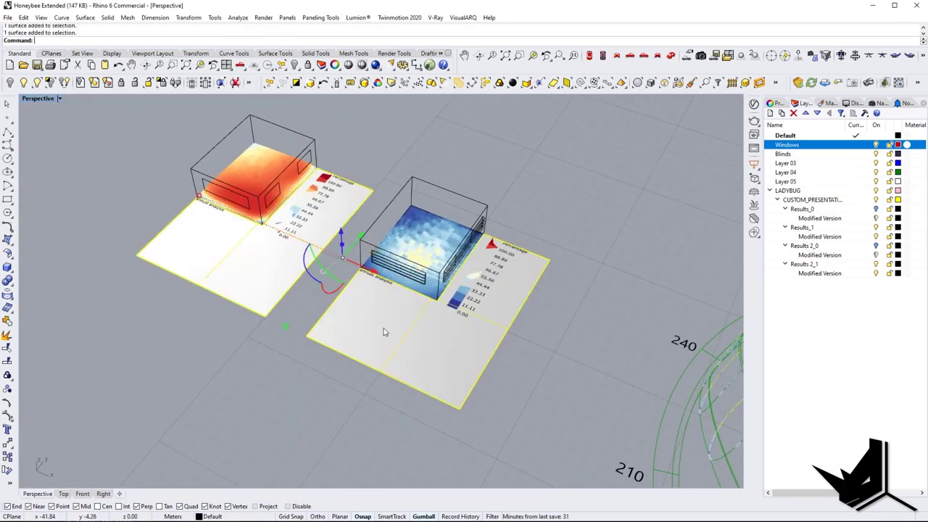
Step: Duplicate the borders of the two ground surfaces beneath the copied results and delete the surfaces
text(DupBorder)
key(Return)
shift+click(352, 330)
key(Delete)
Step: Compare the result mesh of the room with plain windows with that of the room with blinds from several angles
right_drag(311, 311, 351, 336)
scroll(365, 247, up, 5)
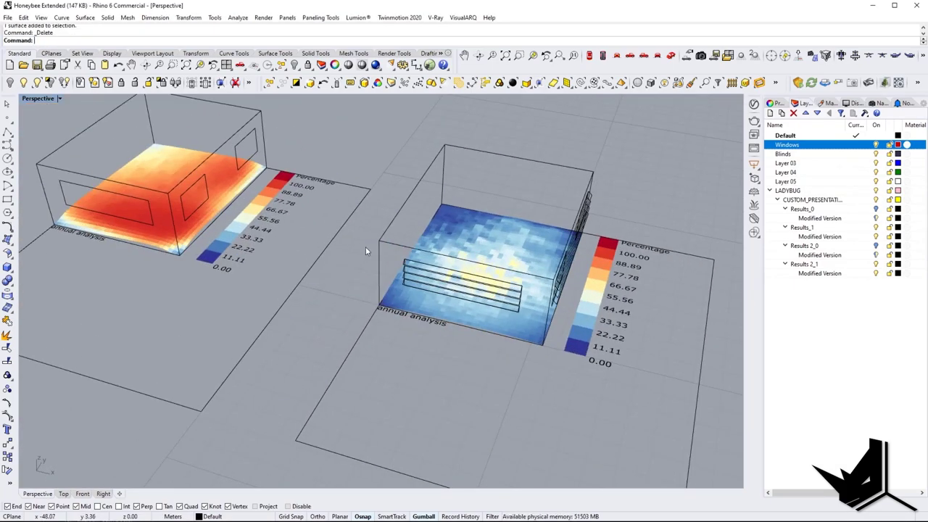
scroll(365, 246, down, 5)
right_drag(365, 250, 394, 296)
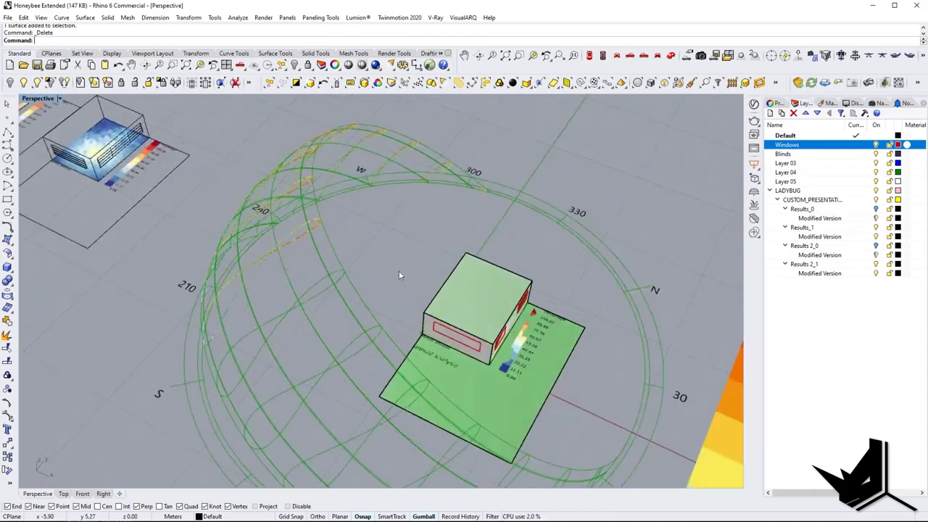
right_drag(400, 271, 437, 268)
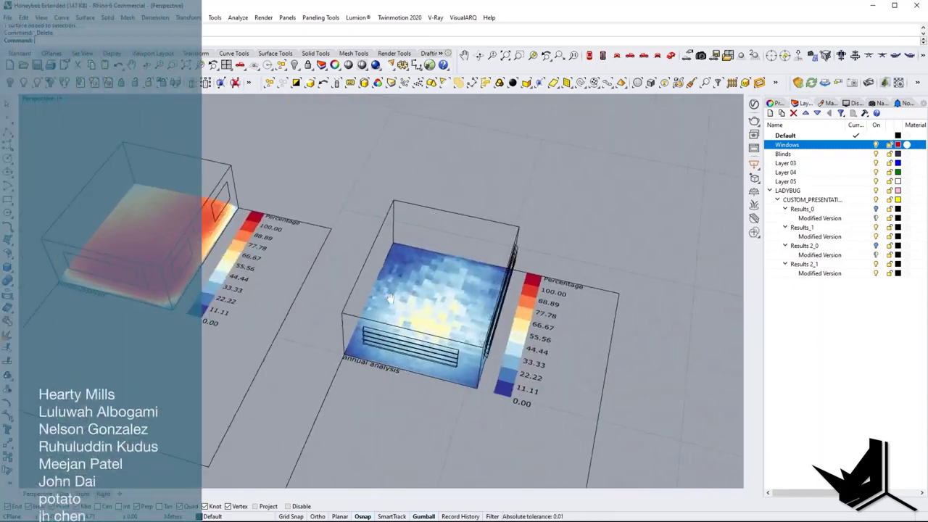
shift+right_drag(390, 298, 454, 315)
scroll(330, 290, up, 1)
scroll(239, 246, down, 3)
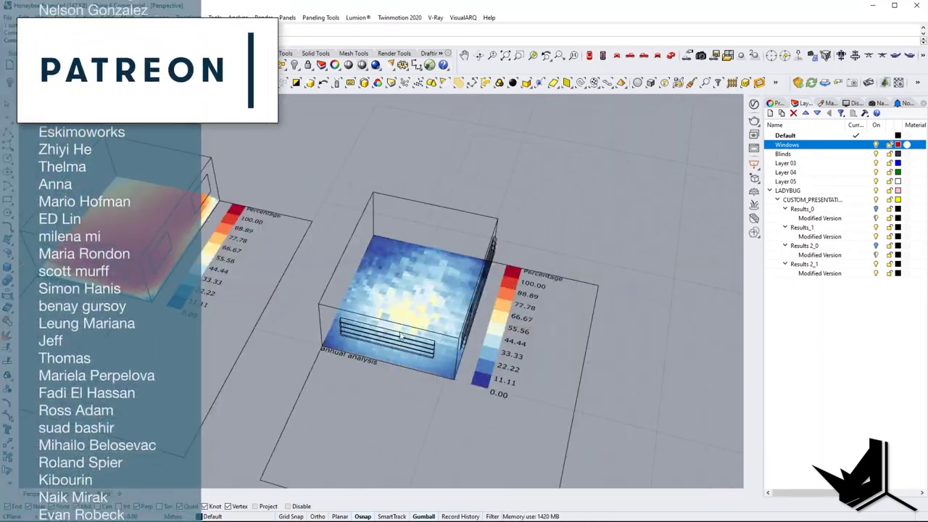
right_drag(413, 337, 296, 313)
scroll(296, 313, up, 7)
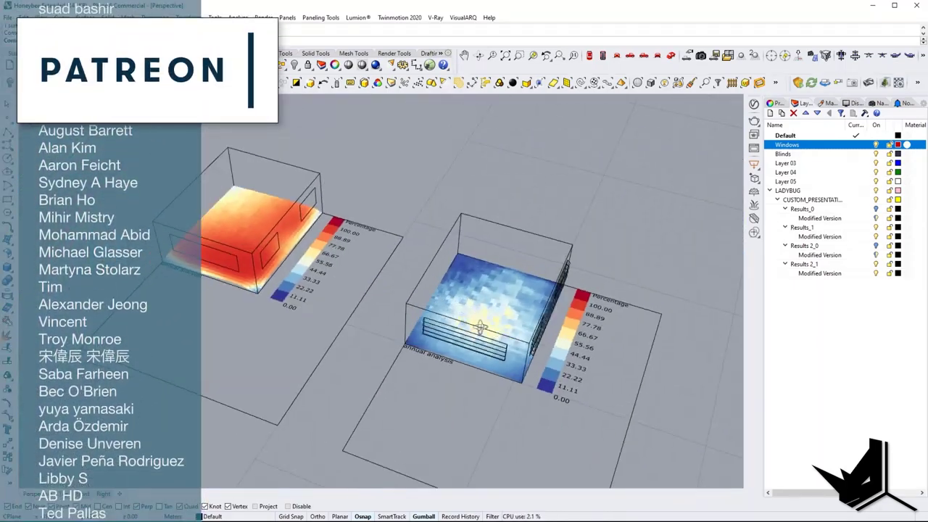
scroll(472, 290, down, 3)
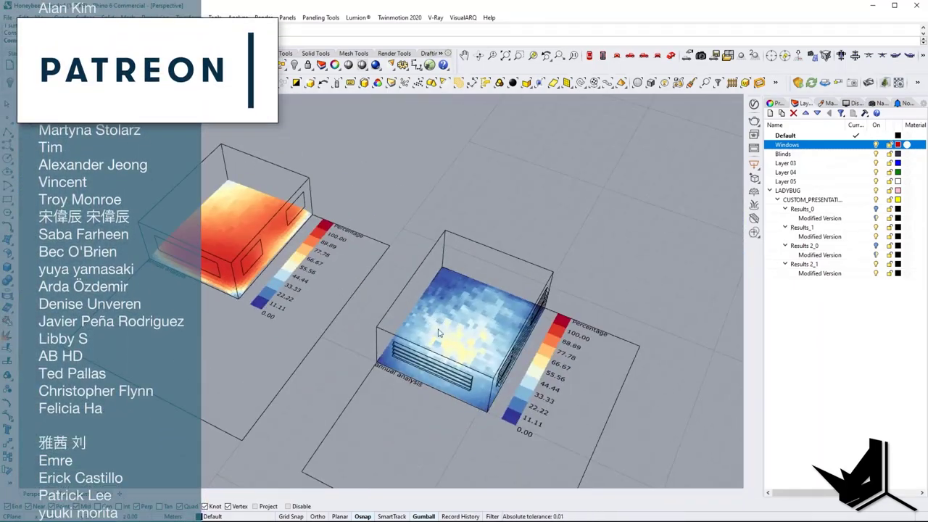